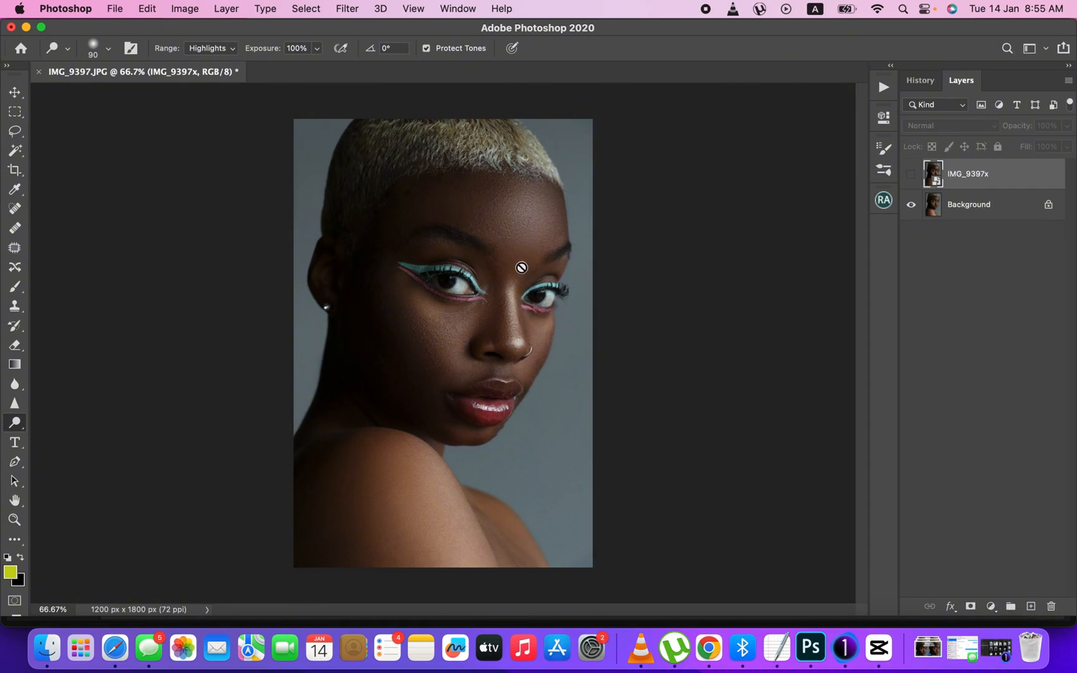
Compare the portrait with and without the IMG_9397x layer, and delete that layer
click(912, 176)
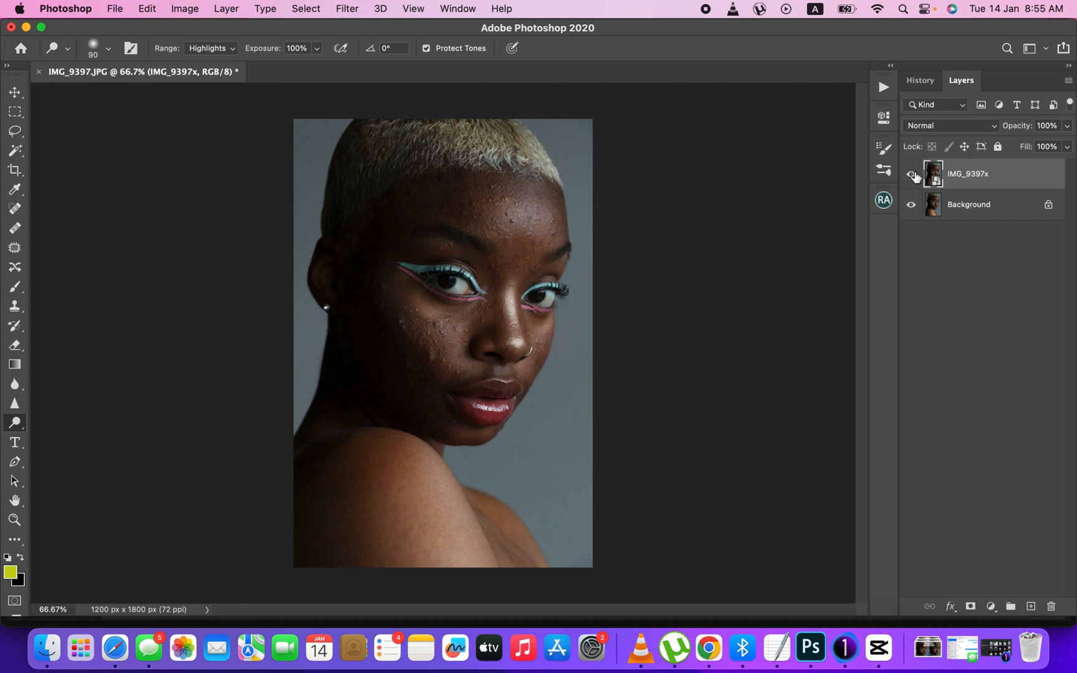
click(912, 176)
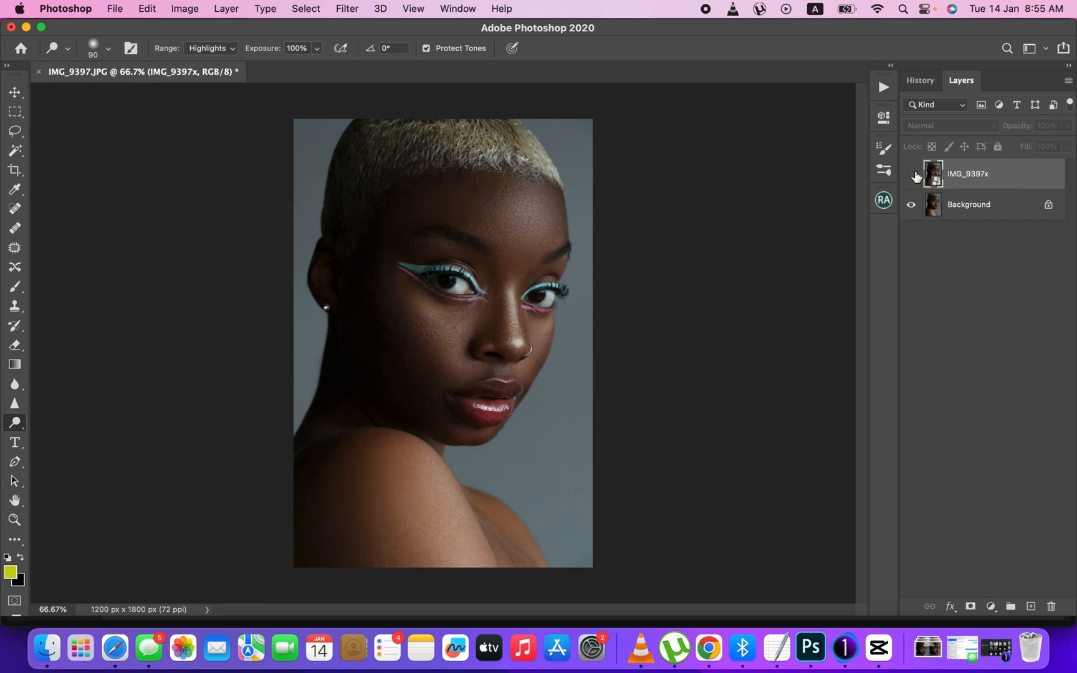
click(914, 175)
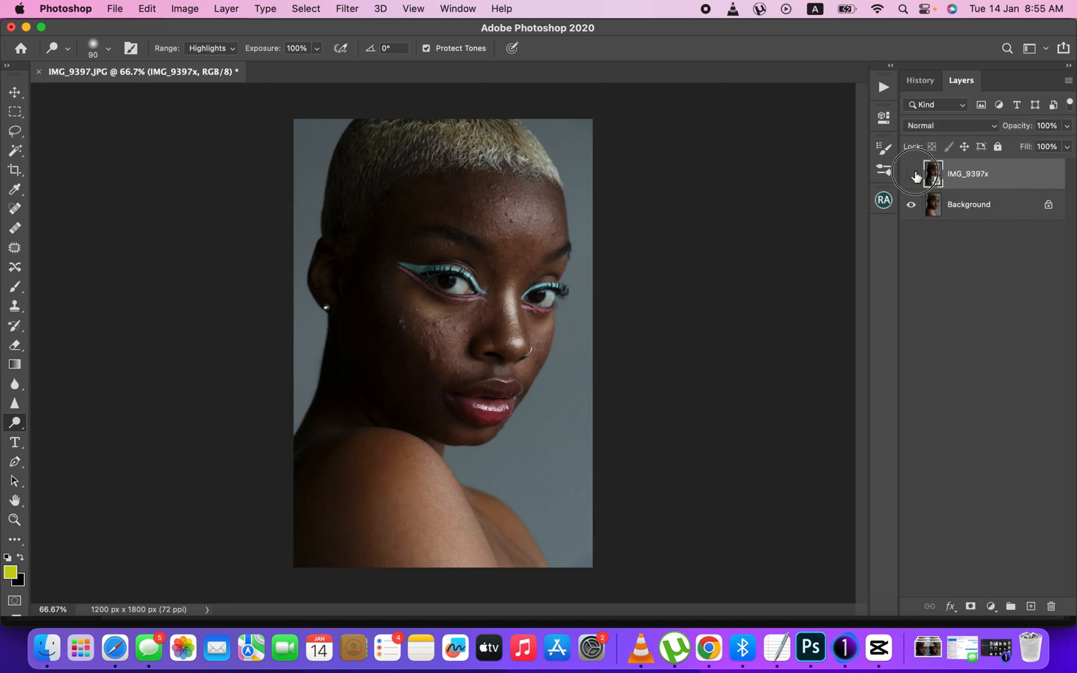
click(914, 176)
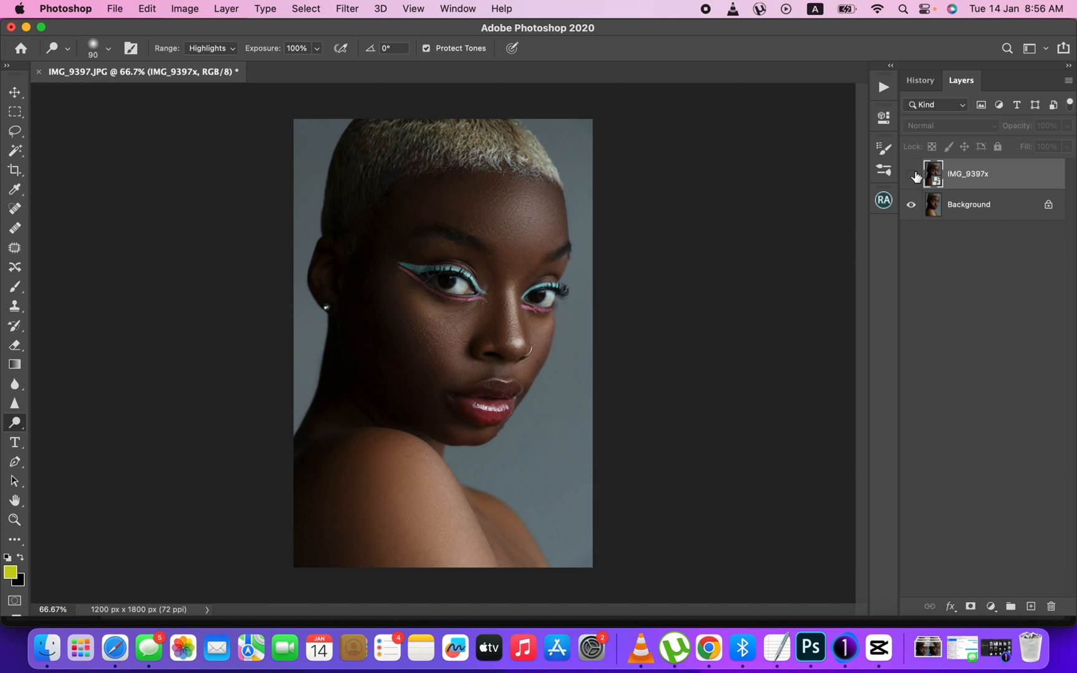
key(Delete)
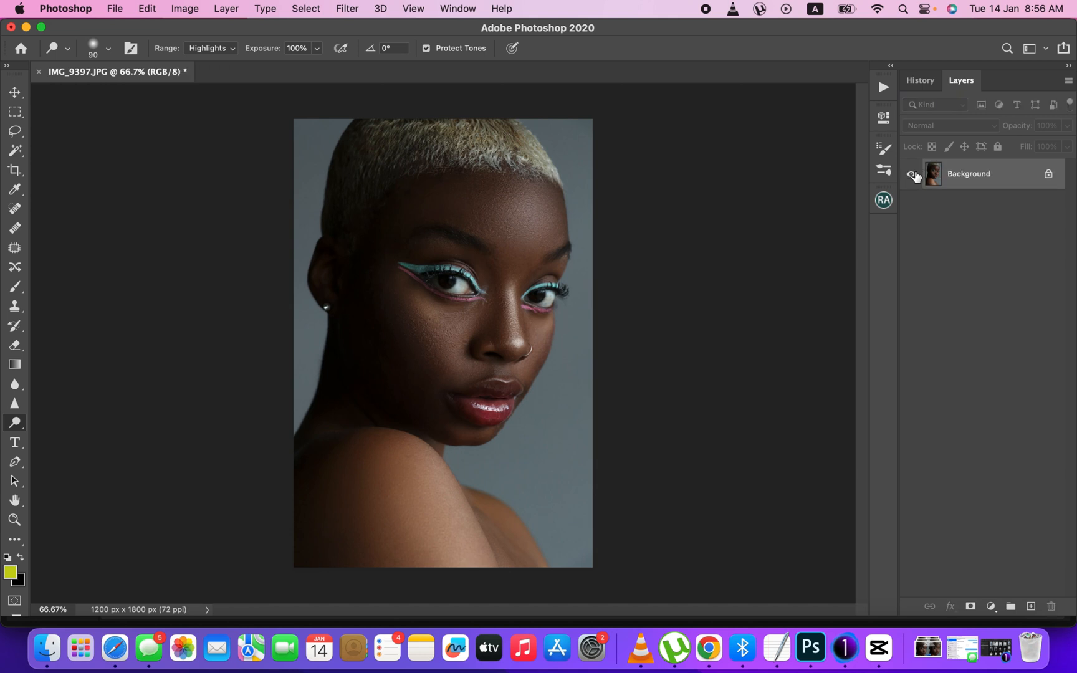
Add a Dodge - Brighten group with its curve and black mask using the Beauty Retouch Dodge action, and collapse the group
click(884, 201)
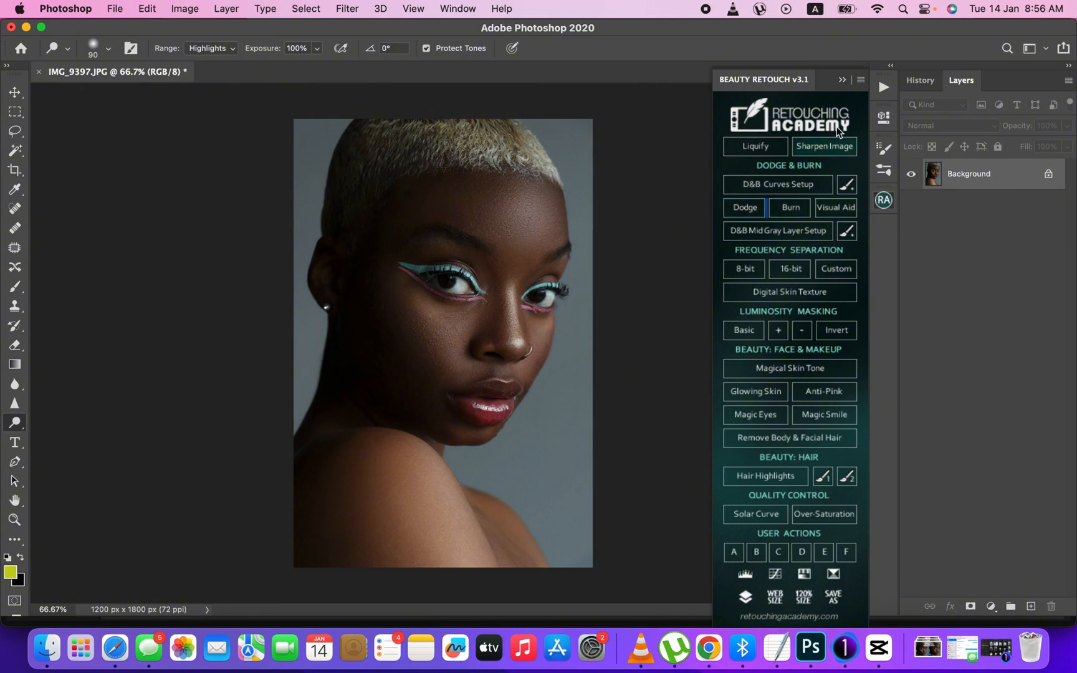
click(18, 424)
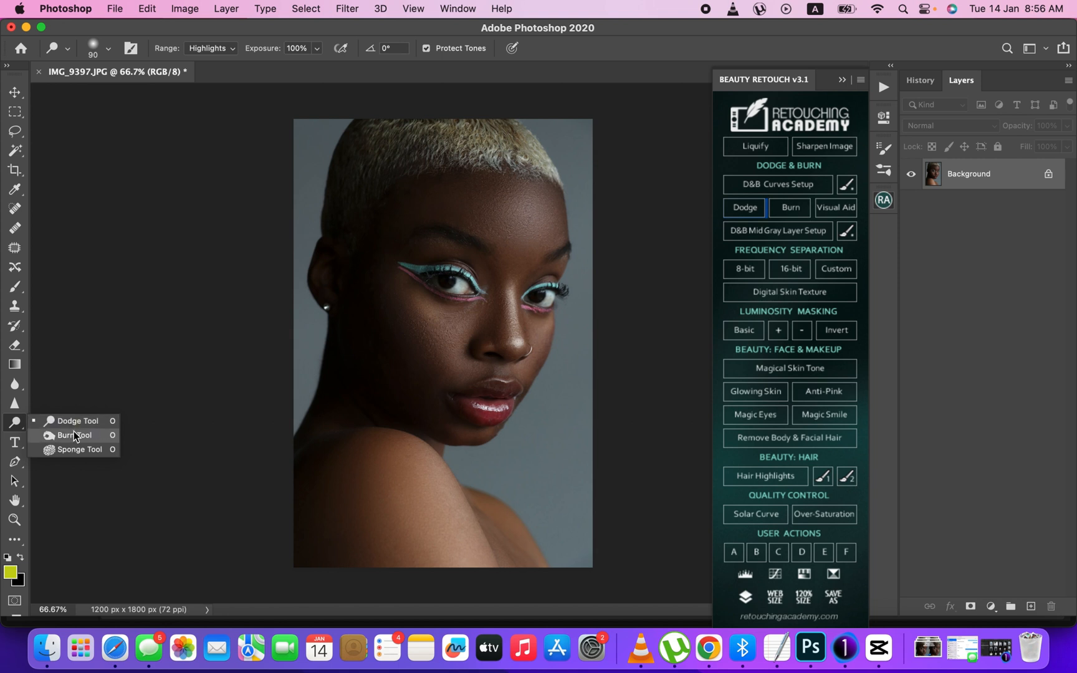
click(843, 79)
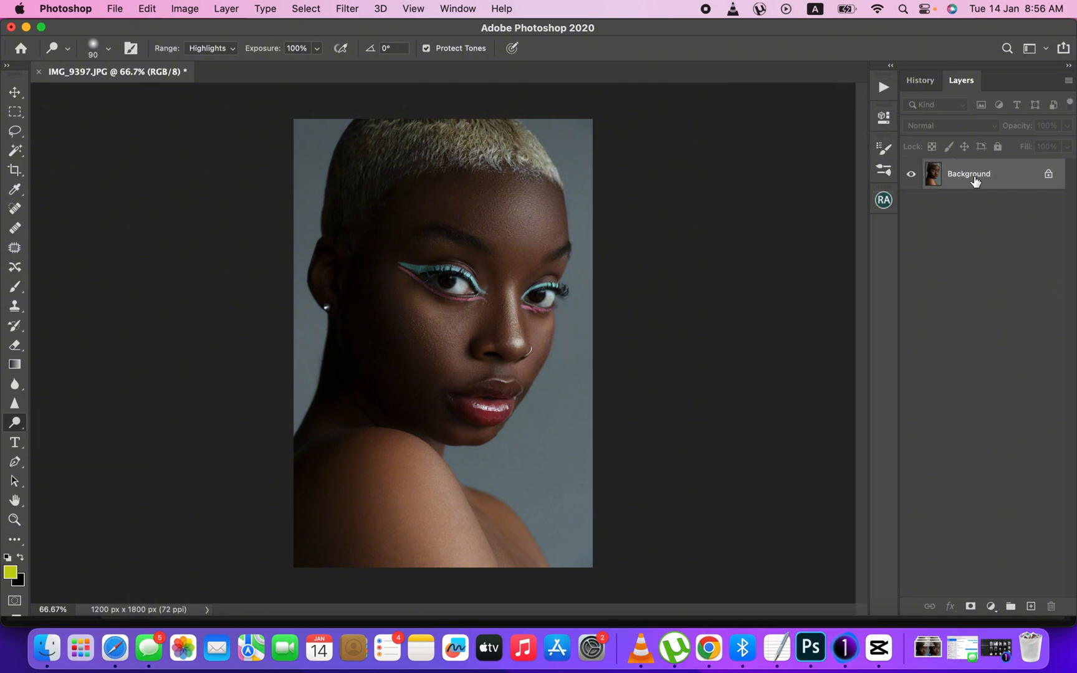
click(883, 201)
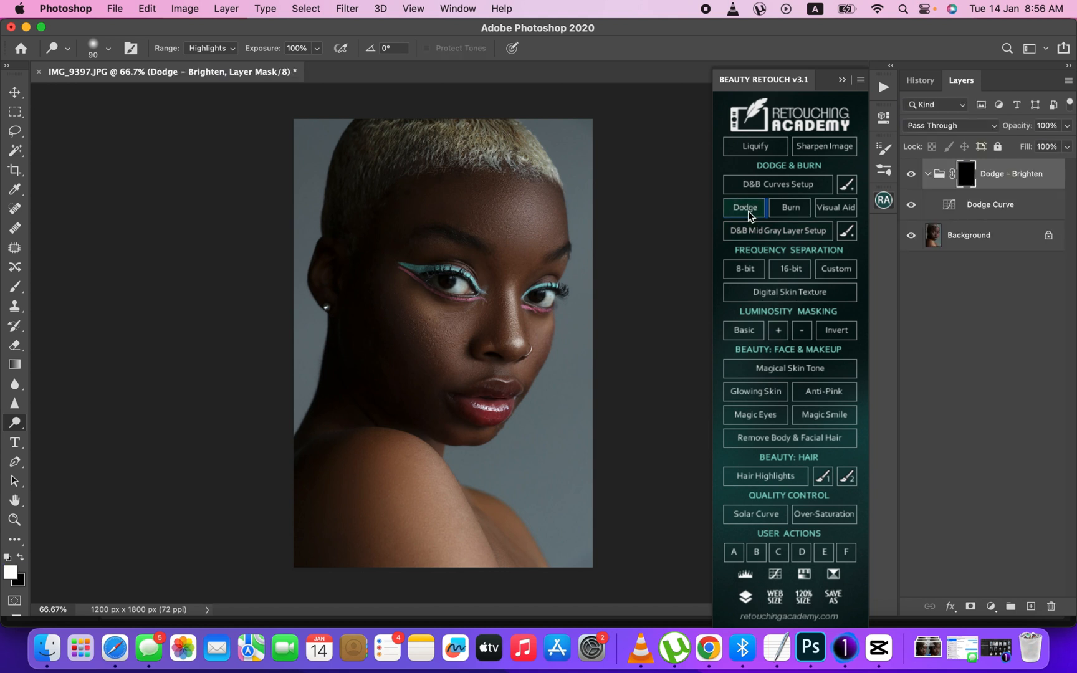
click(928, 177)
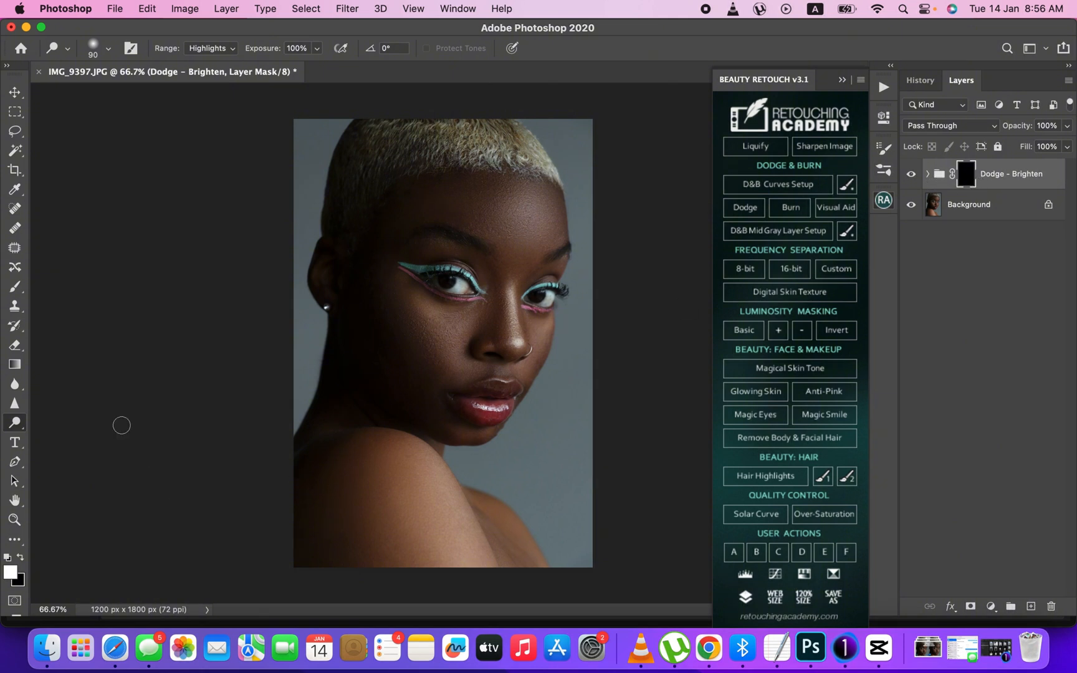
Set up the Brush tool with 9% opacity and 14% flow
click(15, 290)
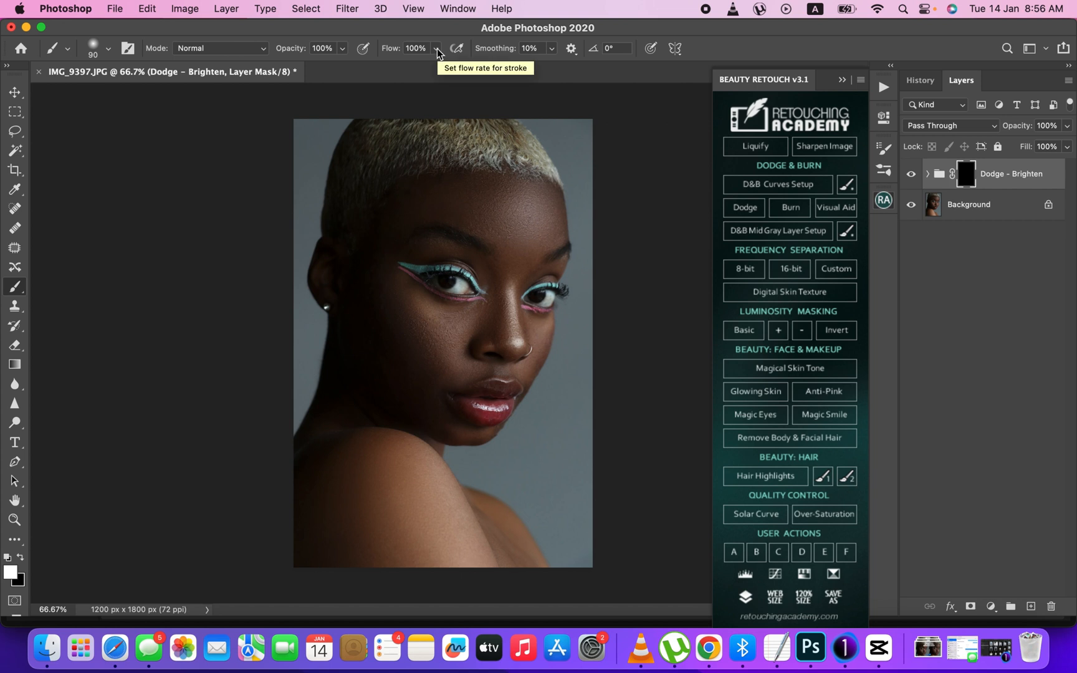
click(342, 48)
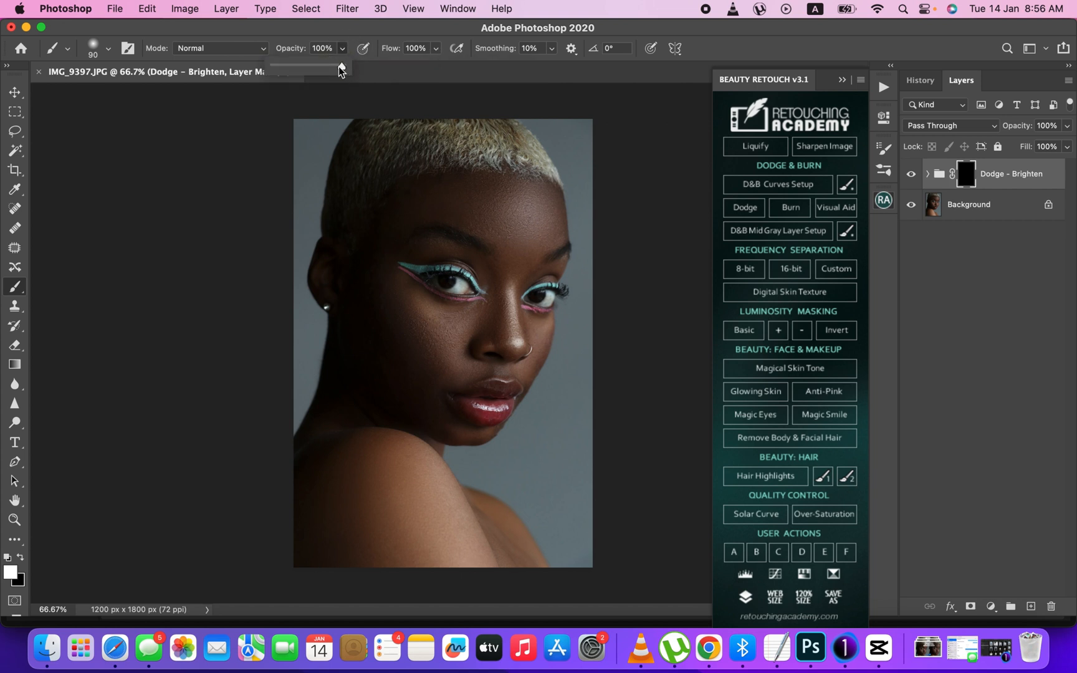
drag(345, 68, 280, 68)
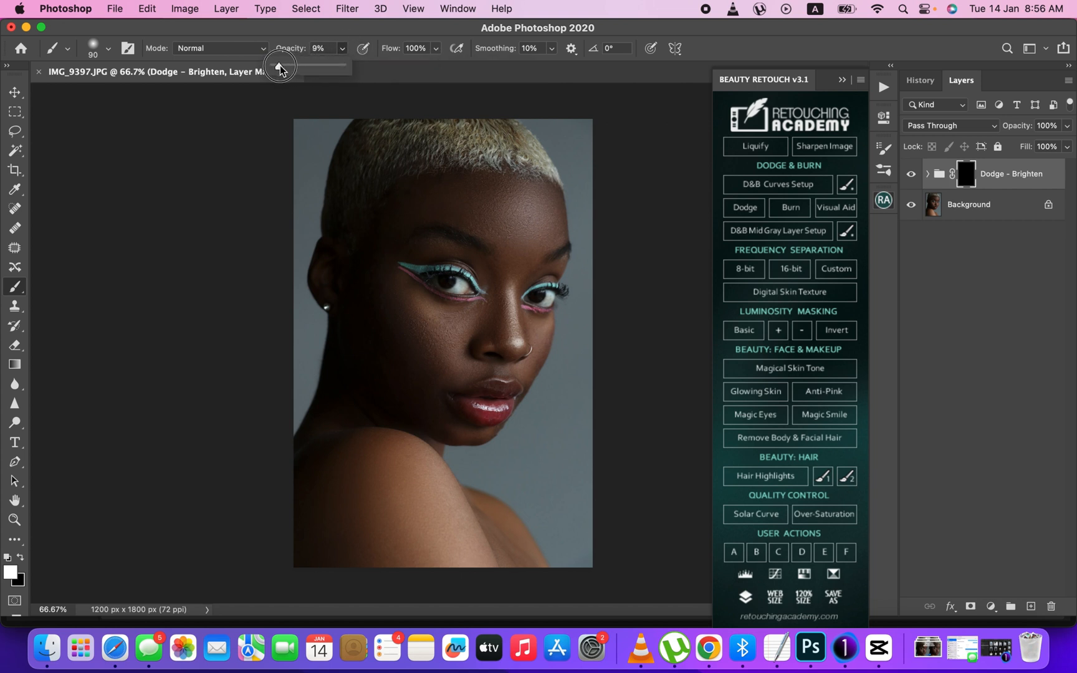
click(435, 48)
drag(432, 67, 378, 67)
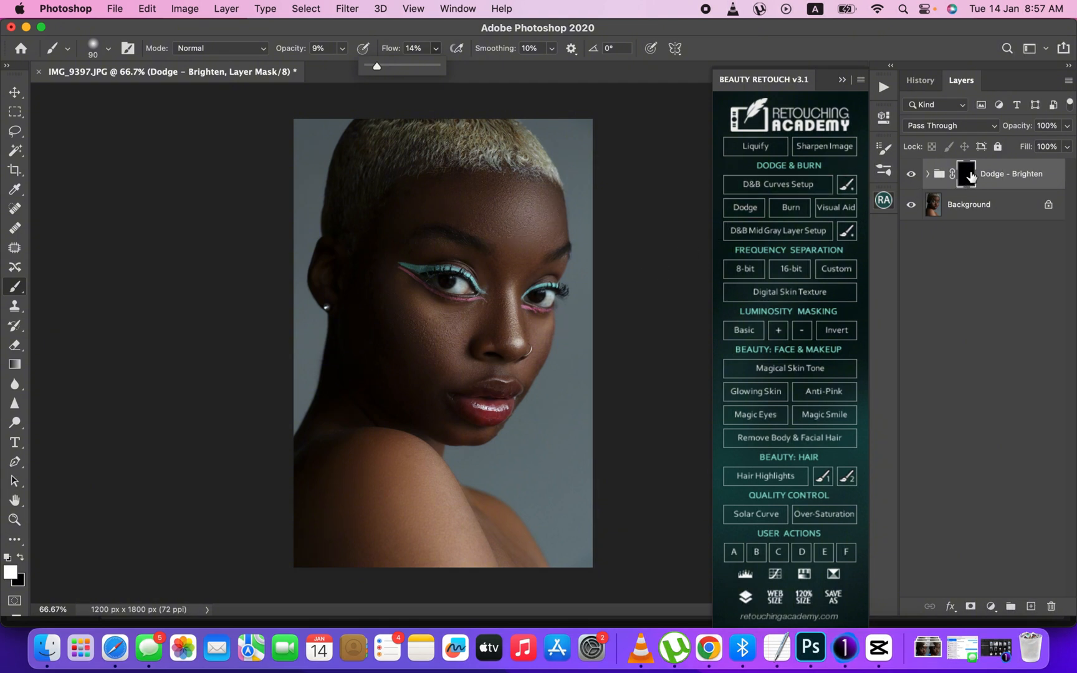
Brighten the forehead by painting white on the Dodge - Brighten mask with a 100 px brush
key(bracketright)
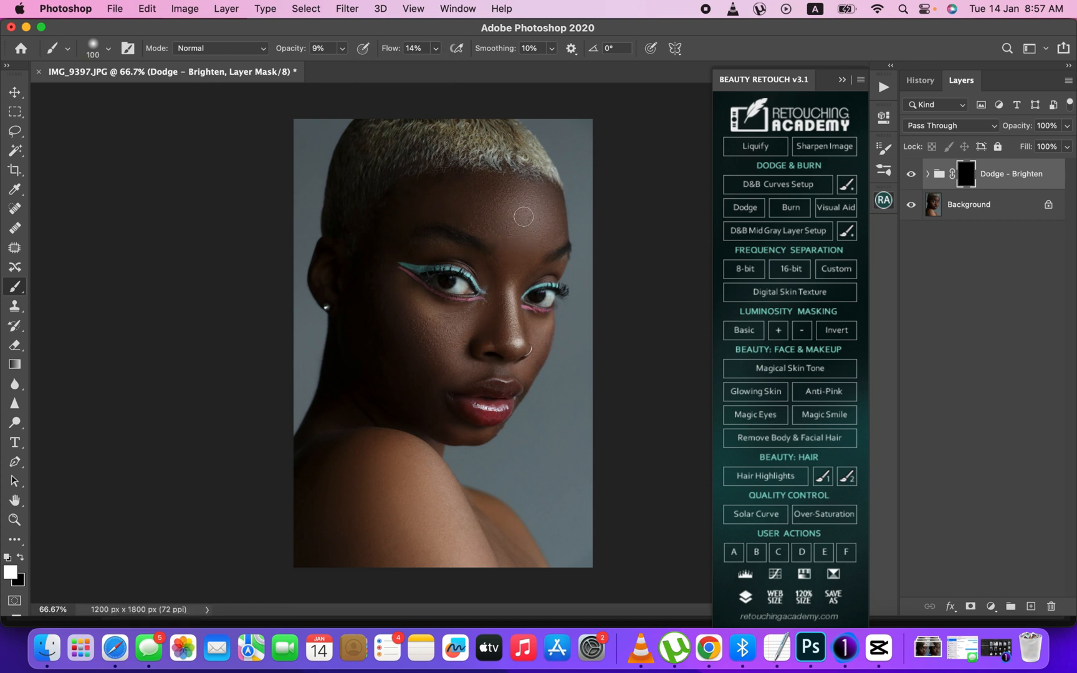
click(928, 174)
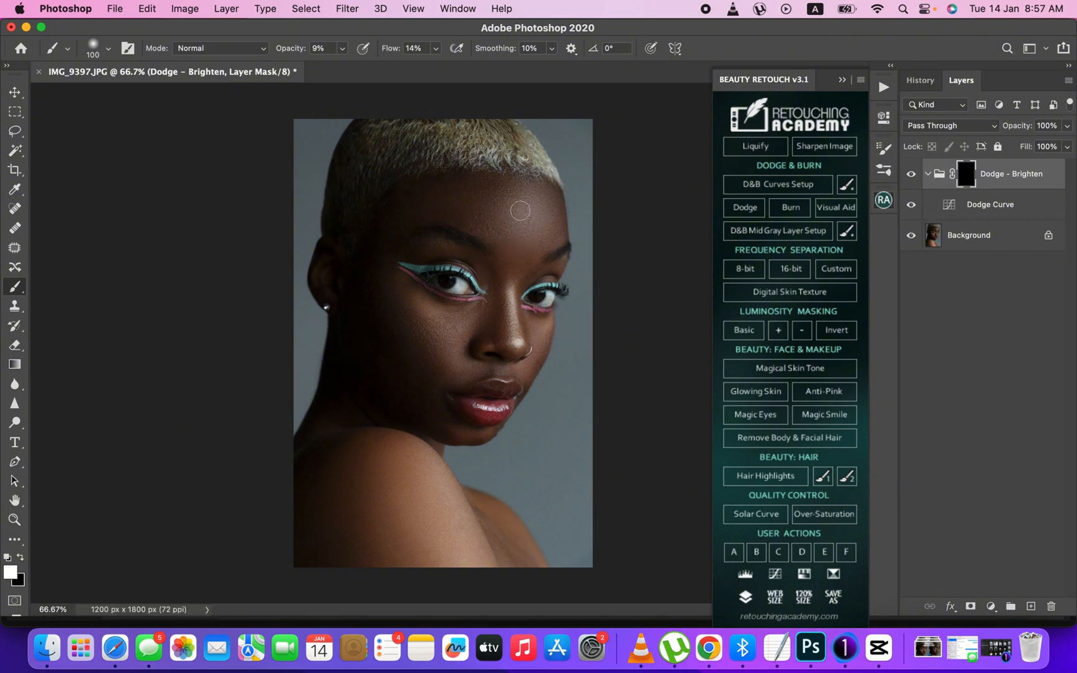
click(511, 226)
drag(528, 235, 532, 218)
click(513, 219)
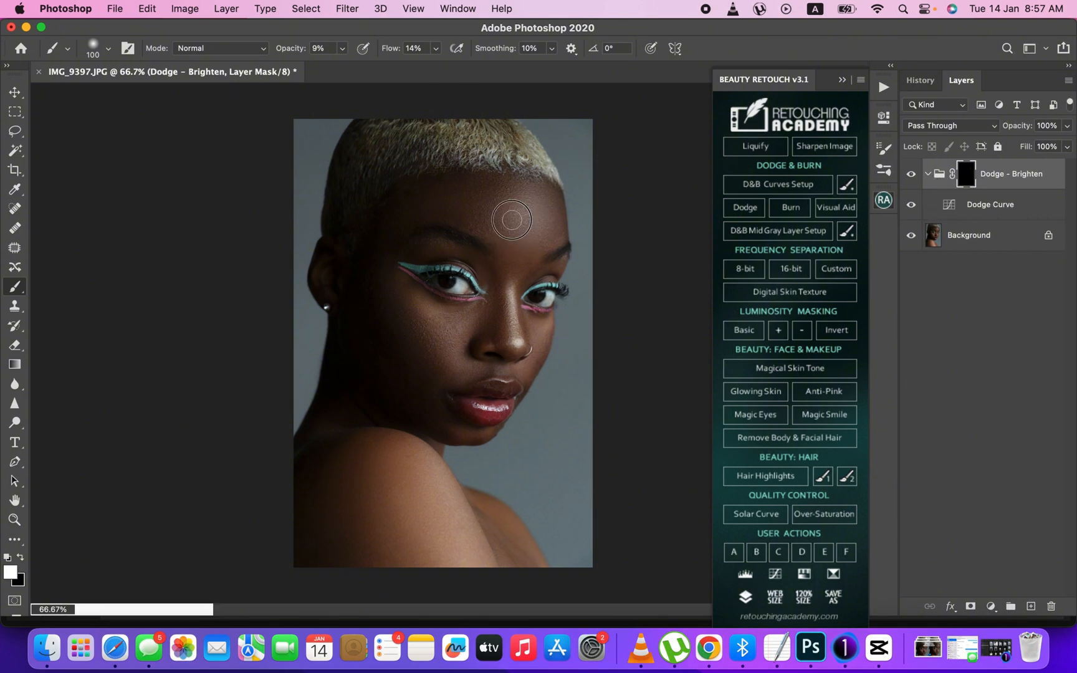
click(513, 219)
click(518, 230)
click(533, 212)
click(536, 204)
click(529, 219)
click(502, 205)
click(502, 230)
click(510, 210)
click(522, 240)
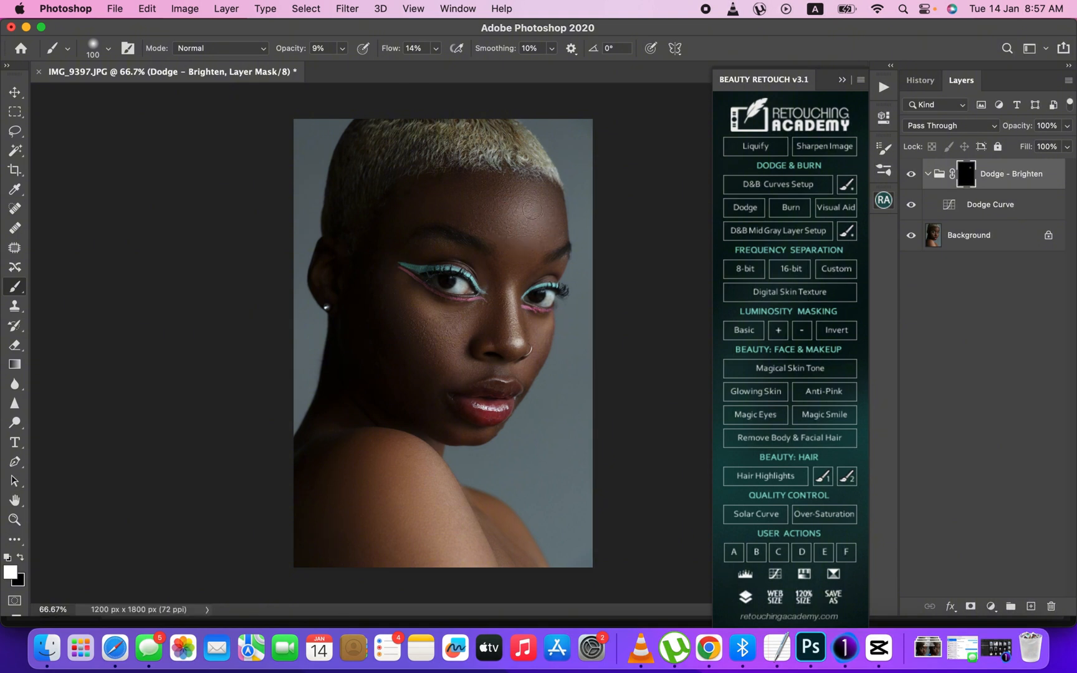
click(517, 224)
click(540, 201)
click(527, 218)
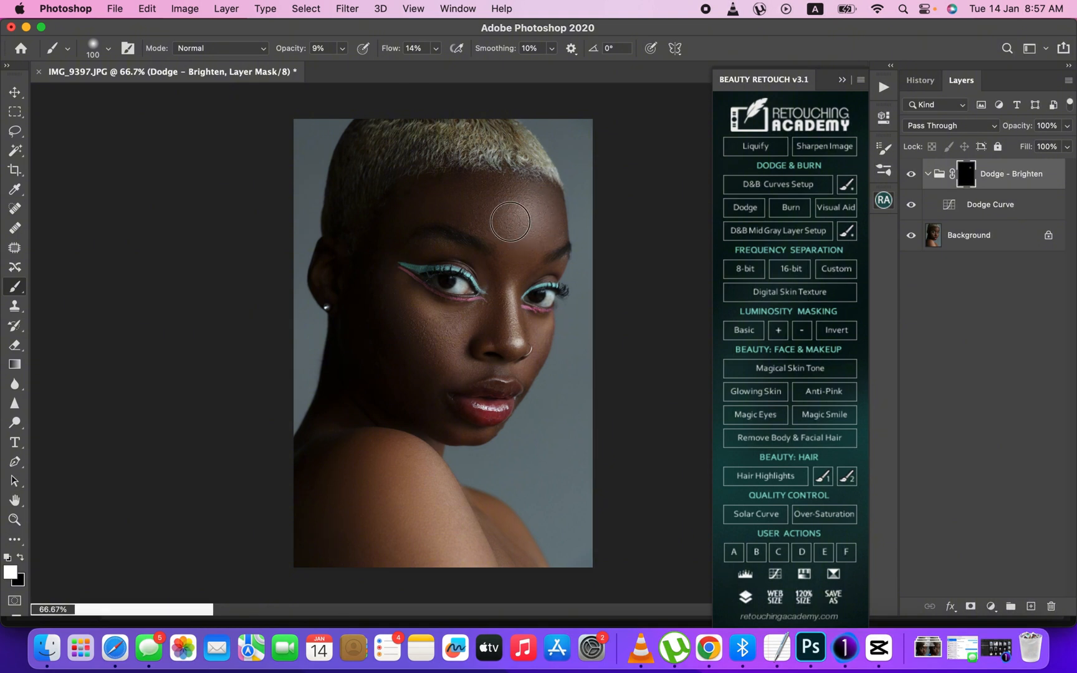
Build up the forehead highlight down to the brows on the mask with a soft 150 px brush at 0% hardness
key(bracketright)
key(bracketright)
right_click(545, 222)
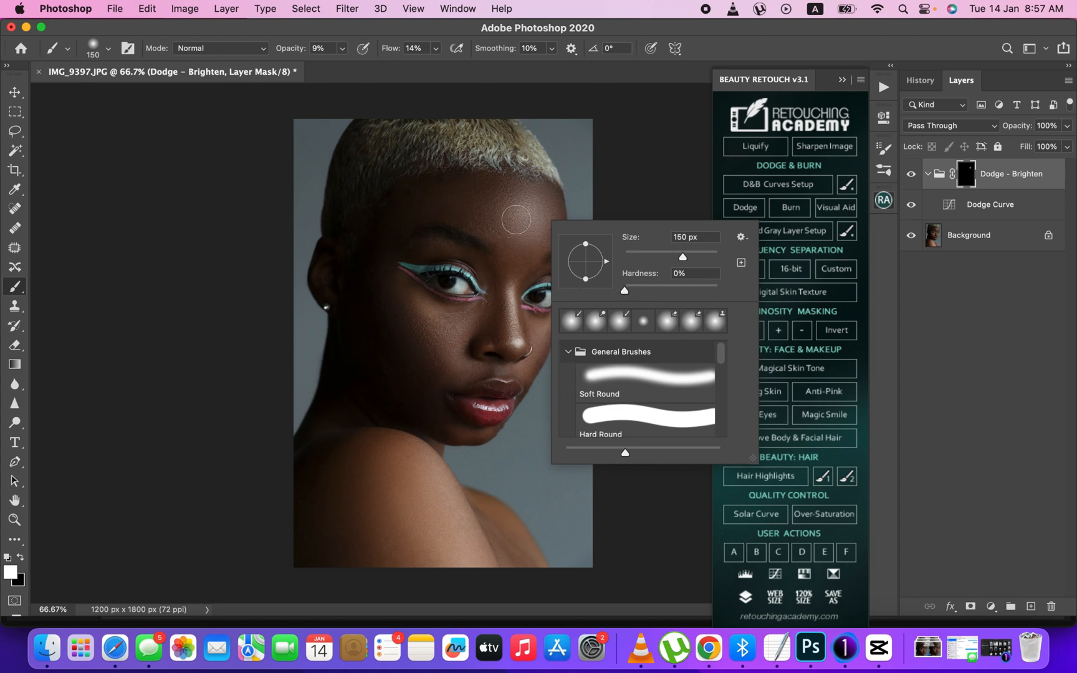
click(515, 215)
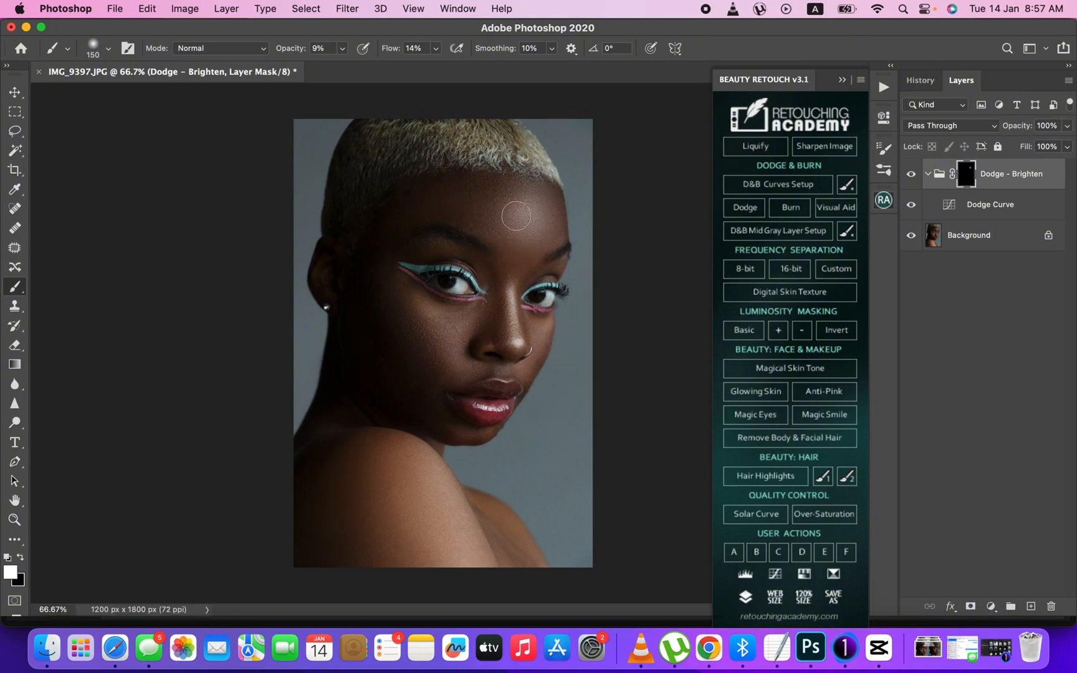
click(529, 233)
click(520, 213)
click(533, 233)
click(521, 214)
click(528, 233)
click(539, 228)
click(523, 209)
click(535, 225)
click(517, 243)
click(529, 242)
click(535, 231)
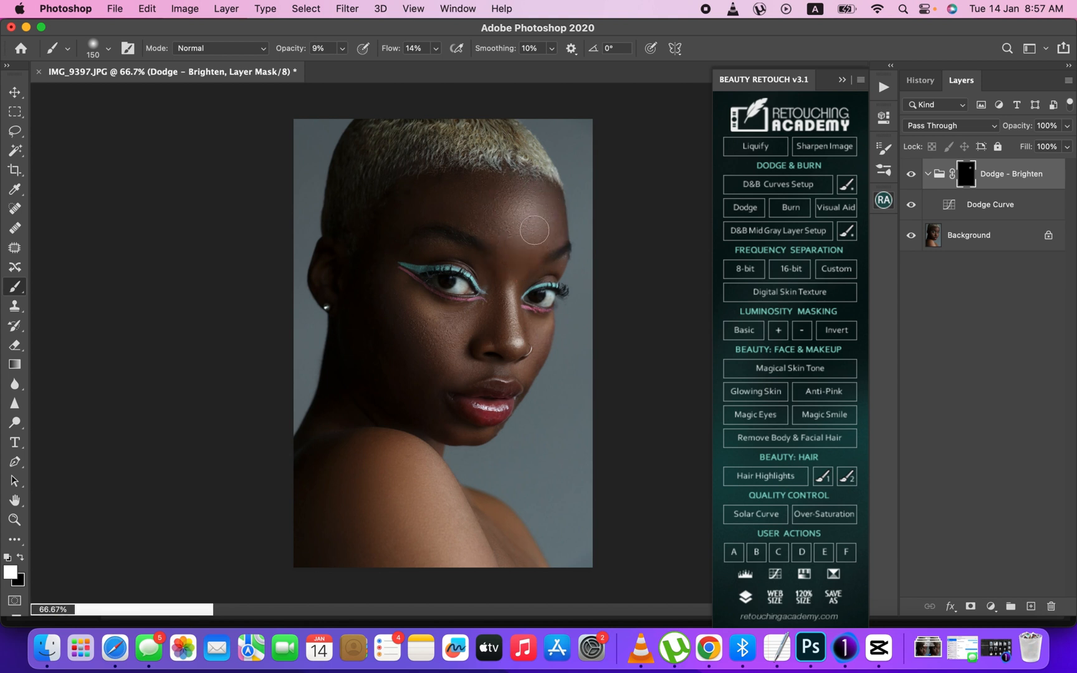
Brighten the bridge and tip of the nose on the mask with 60 px and 50 px brushes
key(bracketleft)
key(bracketleft)
key(bracketleft)
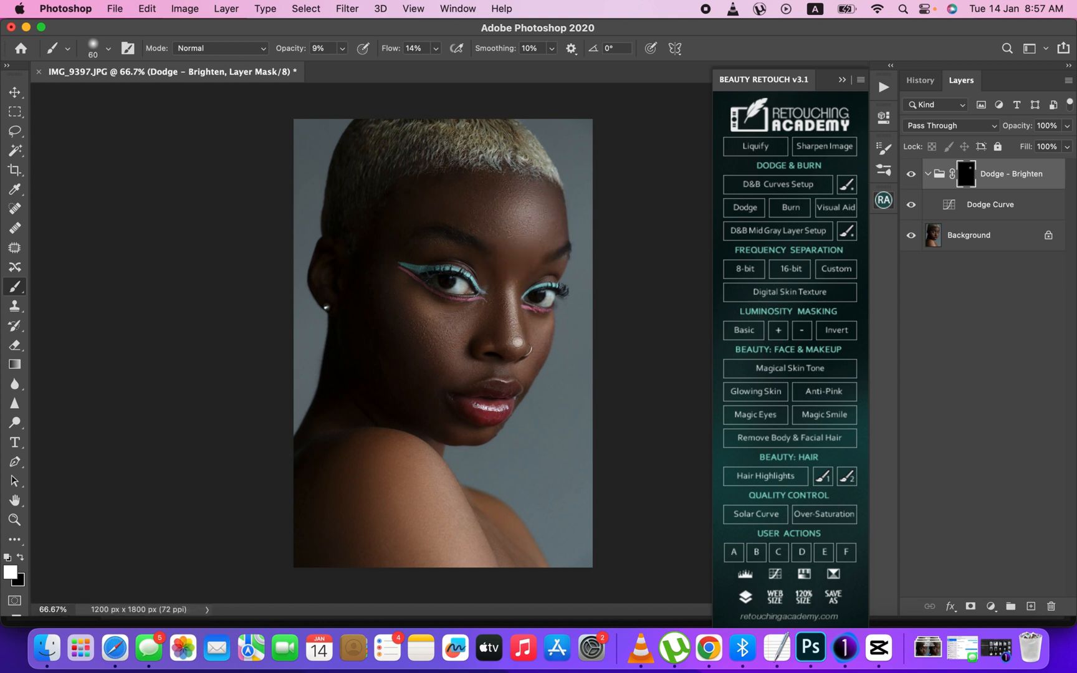
click(517, 337)
key(bracketleft)
click(511, 311)
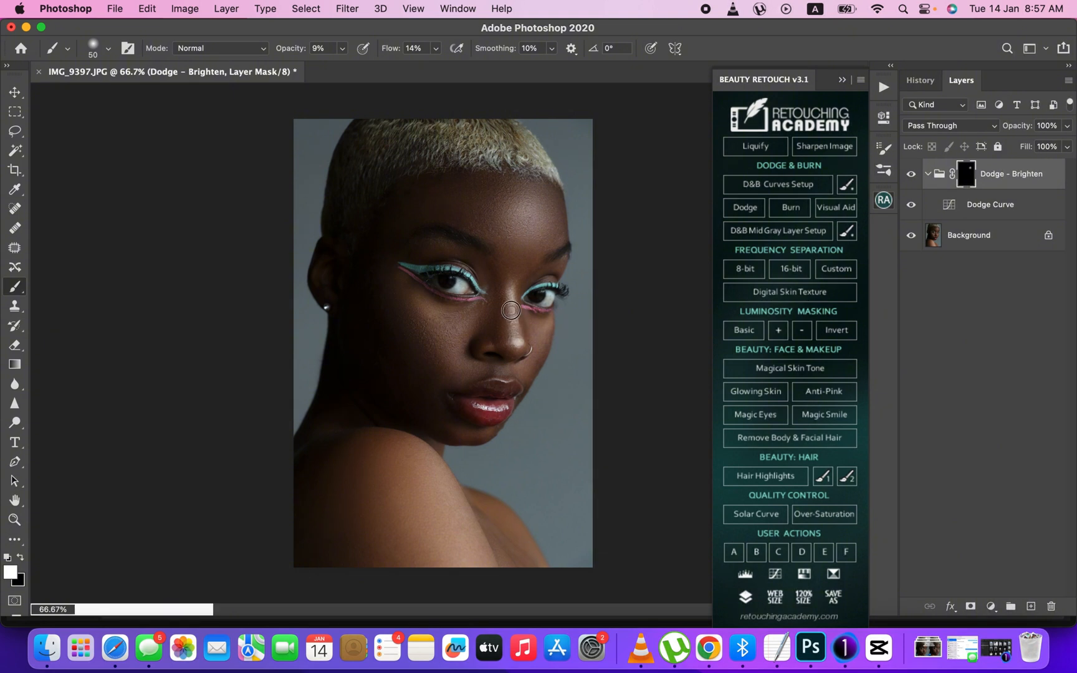
click(516, 334)
Brighten the near cheek from under the eye to beside the nose, adjusting the brush size between strokes
key(bracketright)
key(bracketright)
key(bracketright)
key(bracketright)
key(bracketright)
key(bracketright)
key(bracketright)
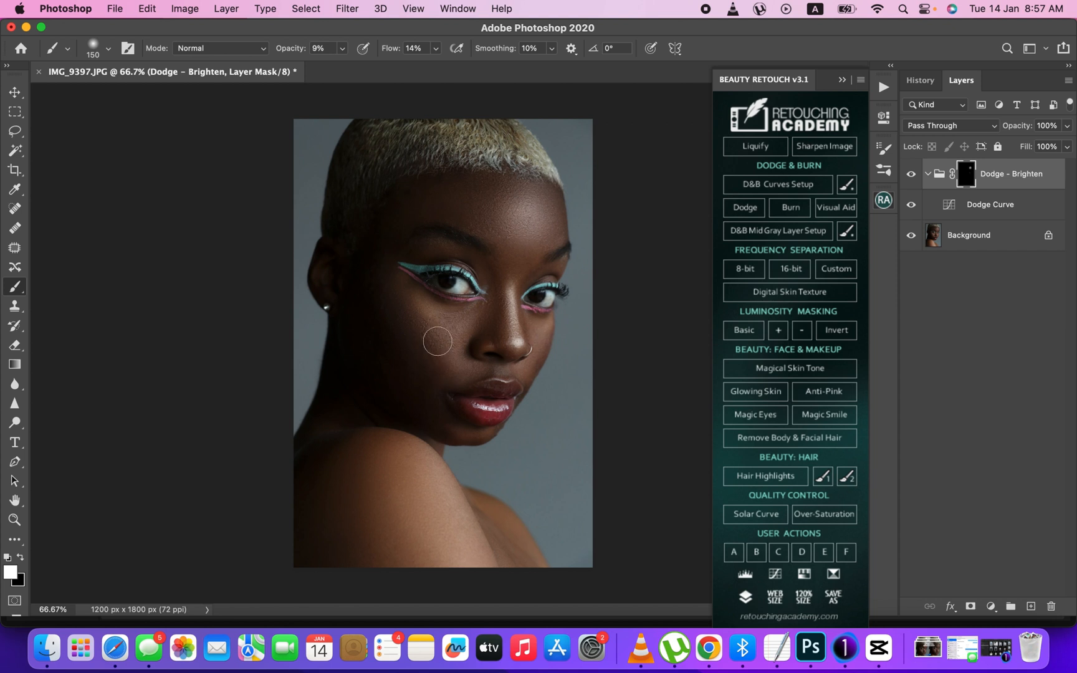
key(bracketleft)
key(bracketleft)
click(431, 320)
mouse_move(411, 289)
mouse_down()
mouse_move(450, 317)
mouse_move(438, 314)
mouse_move(473, 307)
mouse_move(448, 311)
mouse_move(415, 285)
mouse_move(443, 355)
mouse_move(408, 305)
mouse_move(436, 368)
mouse_move(410, 329)
mouse_move(415, 306)
mouse_move(462, 349)
mouse_up()
key(bracketright)
key(bracketright)
key(bracketright)
key(bracketright)
key(bracketleft)
key(bracketleft)
drag(471, 308, 463, 377)
Brighten the far cheek beside the nose ring with a smaller brush
key(bracketleft)
key(bracketleft)
key(bracketleft)
mouse_move(544, 330)
mouse_down()
mouse_move(533, 361)
mouse_move(543, 349)
mouse_move(531, 325)
mouse_move(538, 337)
mouse_move(546, 315)
mouse_move(540, 331)
mouse_move(532, 320)
mouse_move(534, 355)
mouse_move(544, 324)
mouse_move(530, 360)
mouse_move(516, 350)
mouse_move(548, 330)
mouse_move(539, 365)
mouse_up()
Brighten the chin below the lower lip at 200% zoom with a reduced brush size
key(bracketleft)
key(super+plus)
key(super+plus)
drag(495, 435, 450, 305)
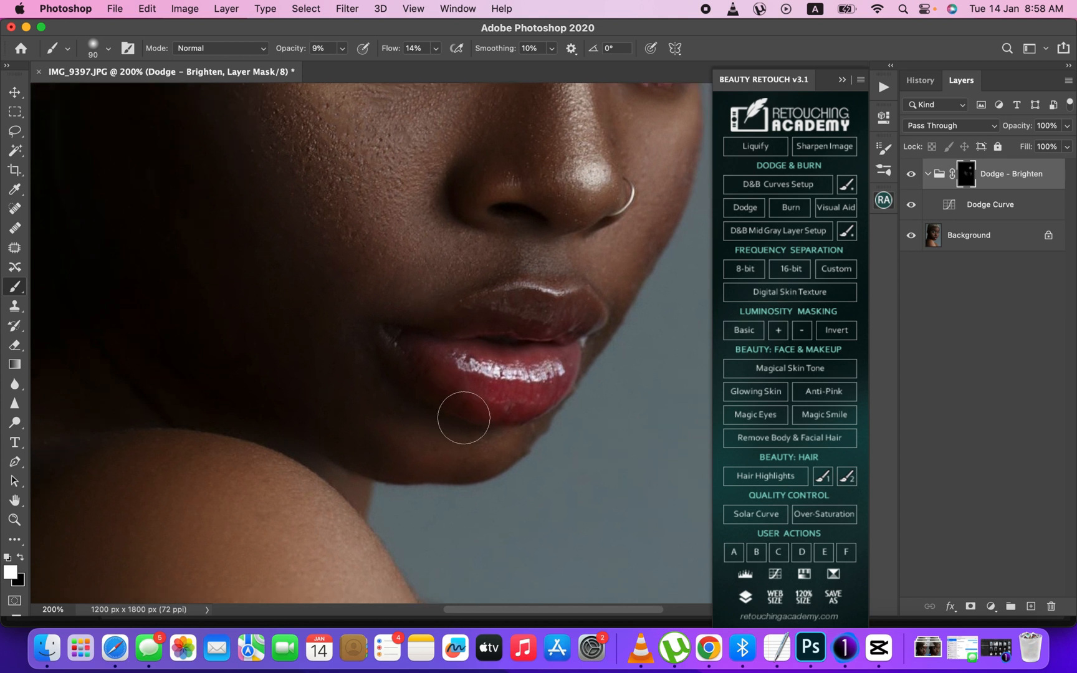
key(bracketleft)
key(bracketleft)
key(bracketleft)
key(bracketleft)
mouse_move(455, 457)
mouse_down()
mouse_move(489, 452)
mouse_move(450, 441)
mouse_move(461, 454)
mouse_move(481, 450)
mouse_move(441, 439)
mouse_move(475, 457)
mouse_move(452, 455)
mouse_up()
Brighten the glossy highlight along the lower lip with a 35 px brush
key(bracketleft)
key(bracketleft)
key(bracketleft)
mouse_move(467, 369)
mouse_down()
mouse_move(478, 380)
mouse_move(554, 372)
mouse_up()
Raise the brush opacity to 21% and strengthen the lower lip highlight with 35 px and 15 px brushes
click(343, 49)
drag(344, 70, 351, 71)
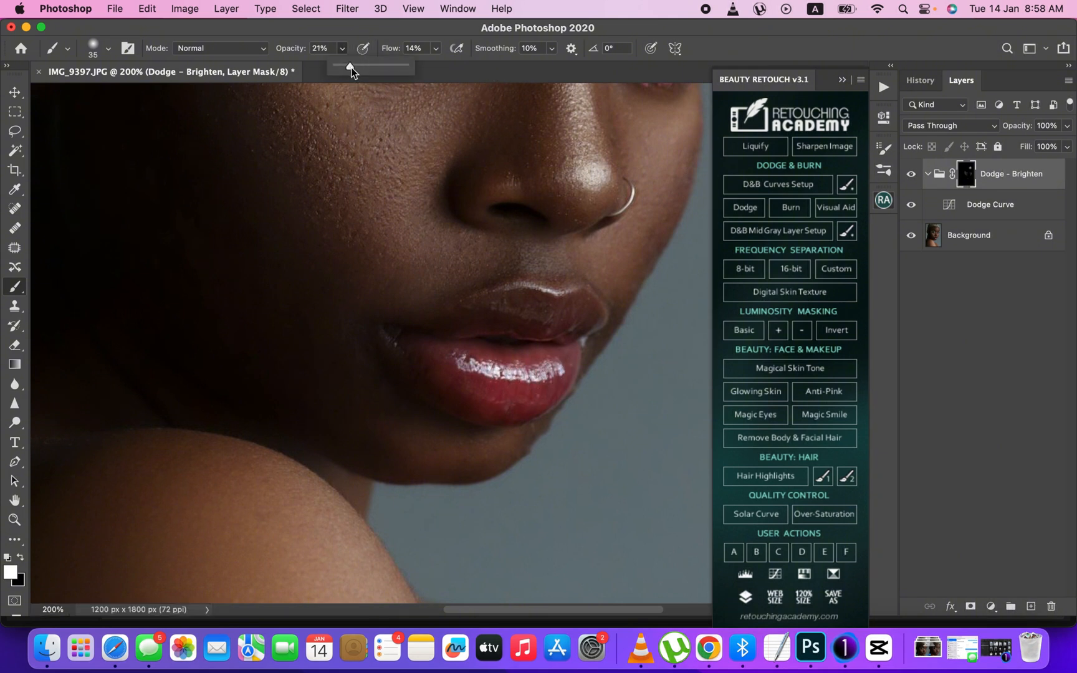
mouse_move(483, 353)
mouse_down()
mouse_move(524, 376)
mouse_move(546, 372)
mouse_move(552, 390)
mouse_move(540, 375)
mouse_move(537, 400)
mouse_move(525, 397)
mouse_move(527, 377)
mouse_move(502, 388)
mouse_move(497, 374)
mouse_move(491, 392)
mouse_move(455, 373)
mouse_move(498, 378)
mouse_up()
key([)
key([)
key([)
key([)
mouse_move(519, 363)
mouse_down()
mouse_move(529, 375)
mouse_move(562, 358)
mouse_move(559, 376)
mouse_move(573, 356)
mouse_move(559, 379)
mouse_up()
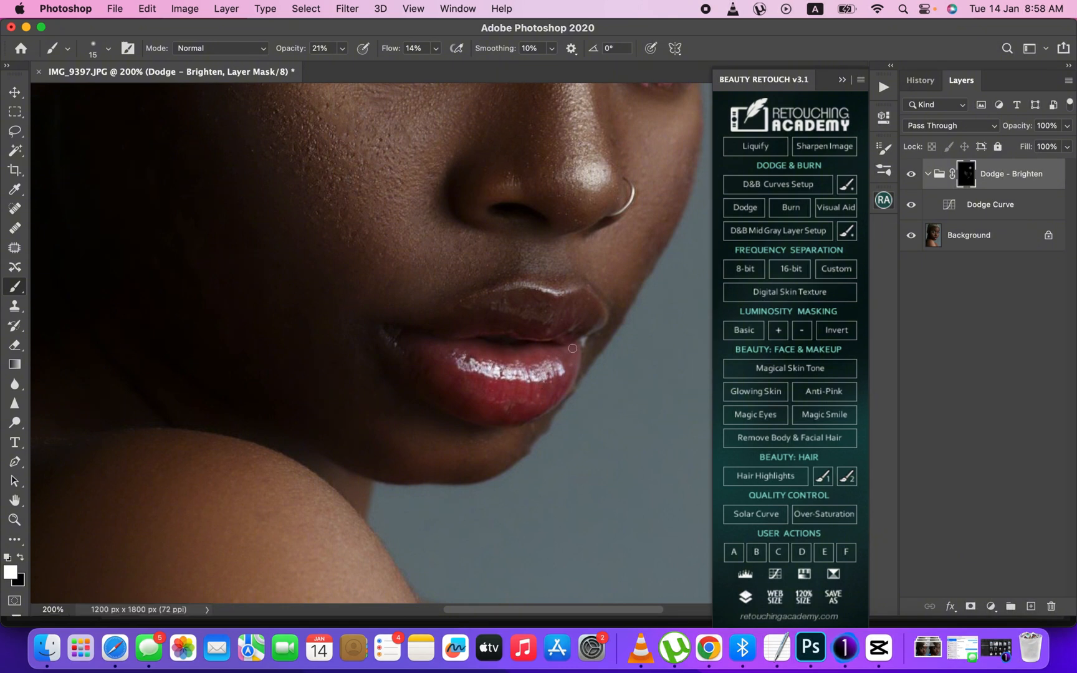
Compare the whole portrait with the Dodge - Brighten group hidden and shown
key(super+0)
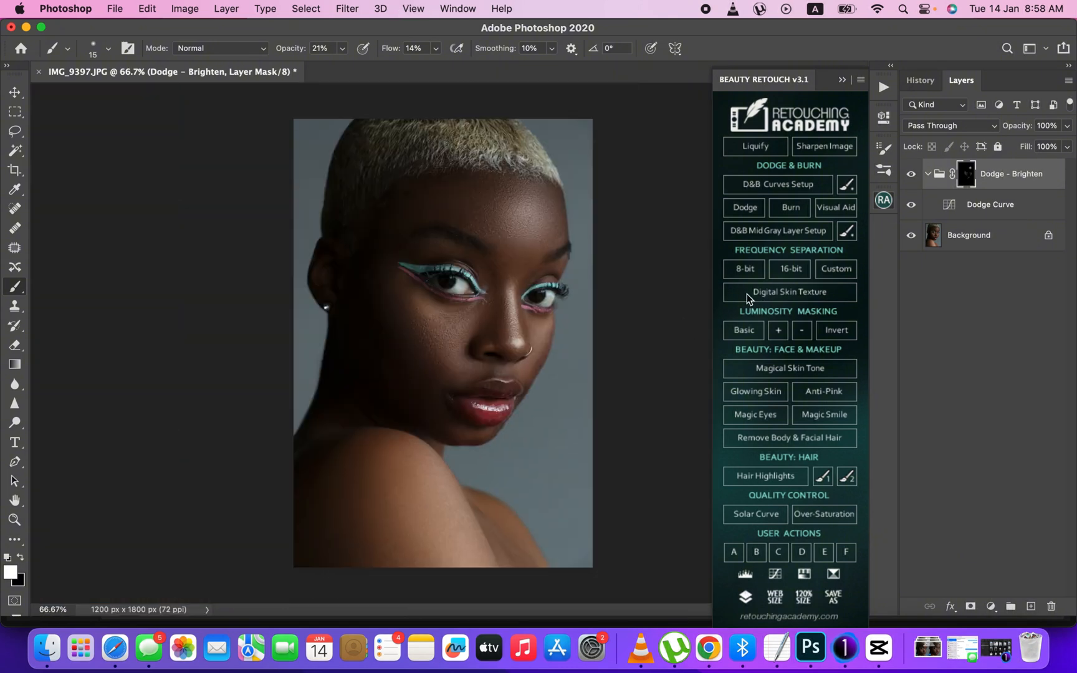
click(911, 175)
click(911, 175)
click(912, 176)
click(911, 175)
click(911, 176)
click(911, 175)
Touch up the lower lip highlight and brighten the upper lip's outline with a 10 px brush
key(super+equal)
key(super+equal)
scroll(487, 433, down, 5)
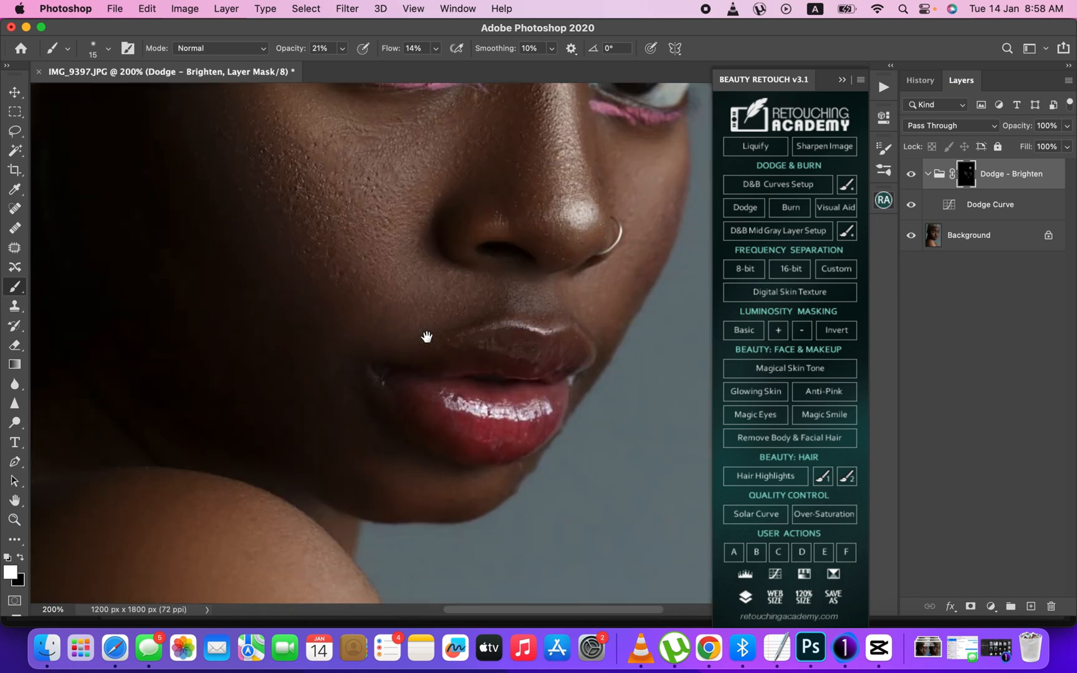
mouse_move(513, 418)
mouse_down()
mouse_move(552, 404)
mouse_move(524, 430)
mouse_move(552, 403)
mouse_move(508, 427)
mouse_move(547, 398)
mouse_move(503, 413)
mouse_move(515, 385)
mouse_move(495, 409)
mouse_move(438, 408)
mouse_move(442, 399)
mouse_move(480, 437)
mouse_move(528, 440)
mouse_move(558, 397)
mouse_move(543, 406)
mouse_move(530, 389)
mouse_move(514, 410)
mouse_move(507, 397)
mouse_move(475, 427)
mouse_move(416, 397)
mouse_move(428, 421)
mouse_move(483, 421)
mouse_up()
right_click(508, 391)
key(bracketleft)
mouse_move(517, 319)
mouse_down()
mouse_move(531, 324)
mouse_move(506, 320)
mouse_move(551, 329)
mouse_move(473, 328)
mouse_up()
click(446, 339)
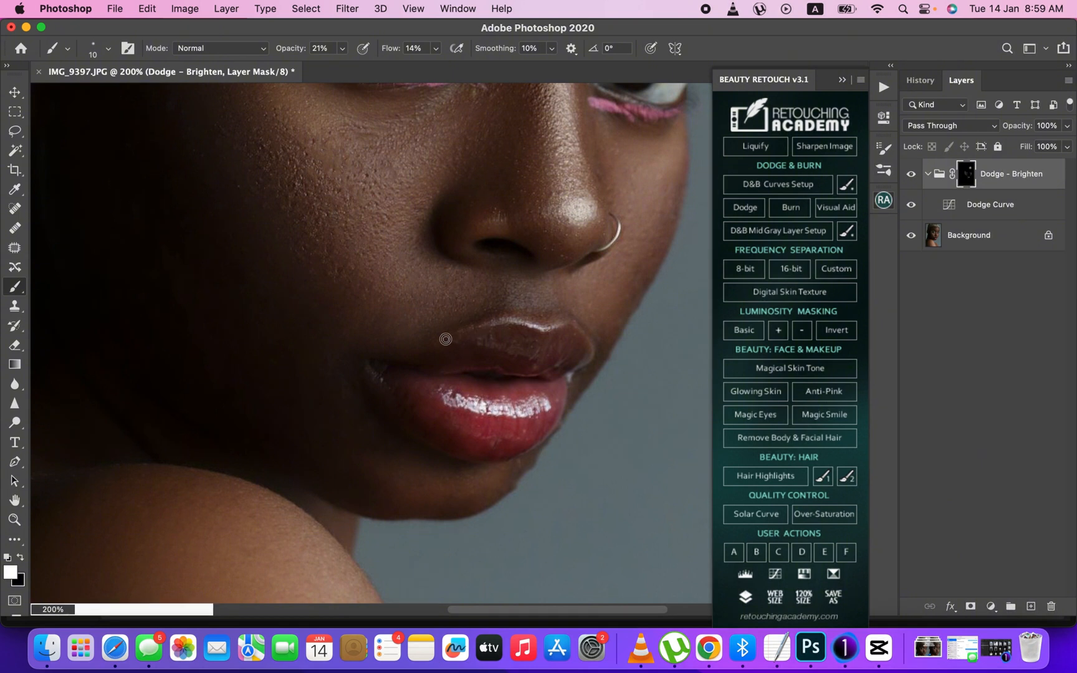
click(519, 328)
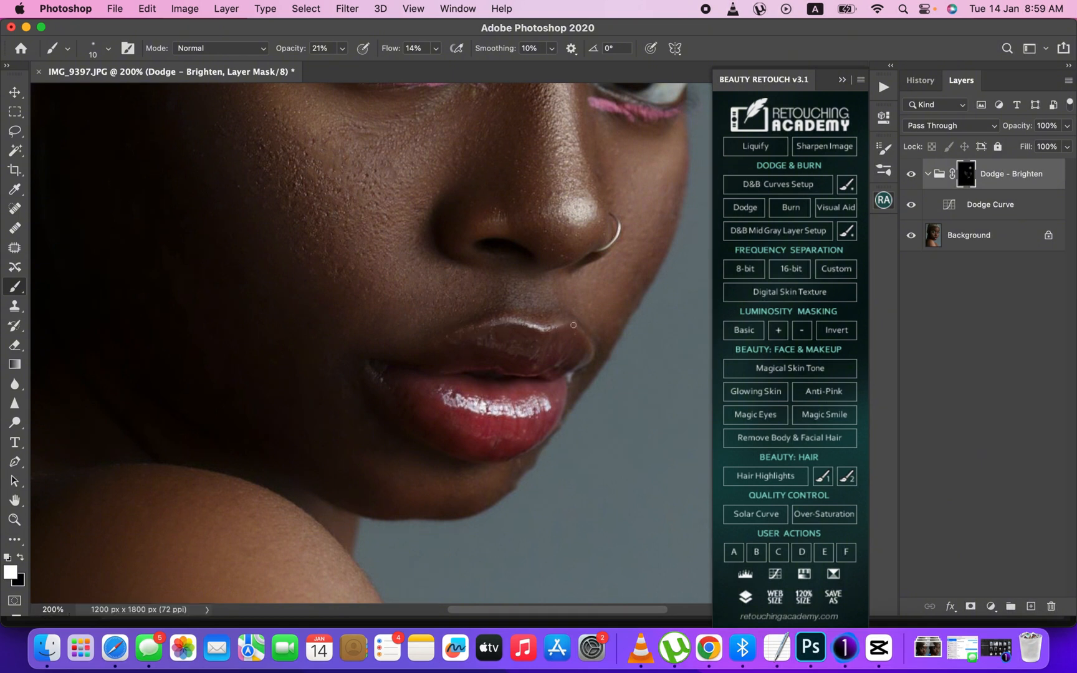
Brighten the body of the upper lip on the mask with a 25 px brush
key(bracketright)
key(bracketright)
key(bracketright)
mouse_move(529, 352)
mouse_down()
mouse_move(478, 354)
mouse_move(492, 340)
mouse_move(534, 353)
mouse_move(565, 346)
mouse_move(539, 358)
mouse_move(494, 343)
mouse_move(480, 356)
mouse_move(479, 344)
mouse_move(453, 356)
mouse_move(560, 366)
mouse_move(569, 345)
mouse_move(548, 336)
mouse_move(510, 356)
mouse_move(508, 336)
mouse_move(503, 355)
mouse_move(492, 351)
mouse_move(520, 345)
mouse_up()
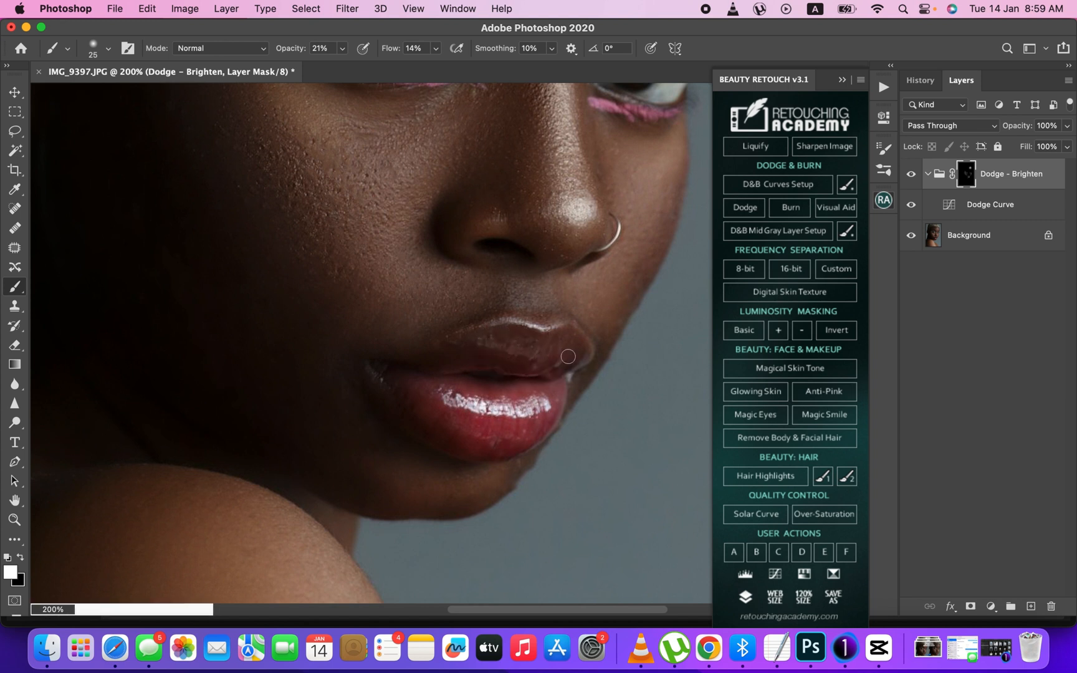
mouse_move(520, 346)
mouse_down()
mouse_move(488, 345)
mouse_move(478, 358)
mouse_move(505, 335)
mouse_move(504, 346)
mouse_move(525, 336)
mouse_move(558, 346)
mouse_move(511, 354)
mouse_move(529, 356)
mouse_move(501, 354)
mouse_move(558, 354)
mouse_move(498, 353)
mouse_move(498, 341)
mouse_move(446, 359)
mouse_up()
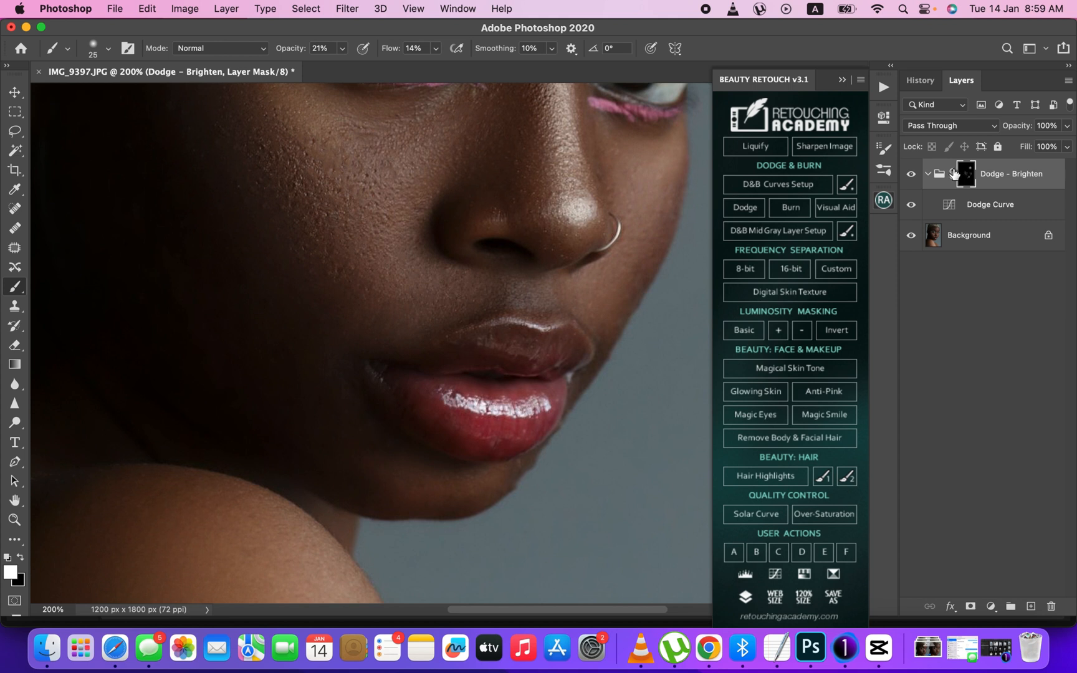
key(super+minus)
key(super+minus)
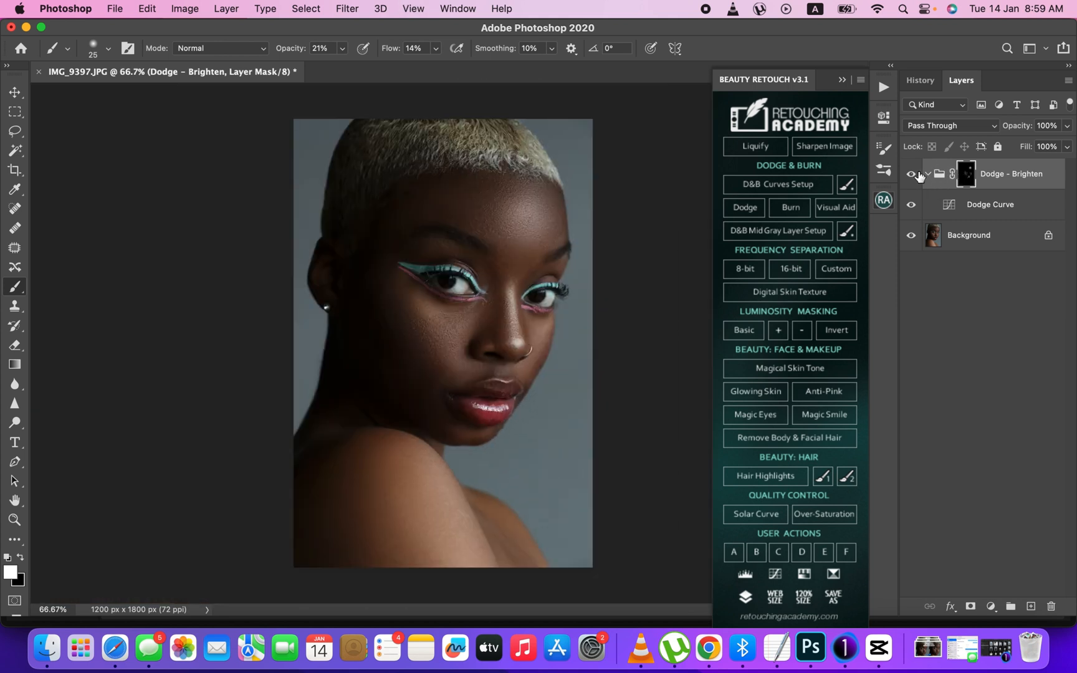
Compare the portrait with the Dodge - Brighten group hidden and shown, and collapse the group
click(916, 175)
click(916, 176)
click(929, 175)
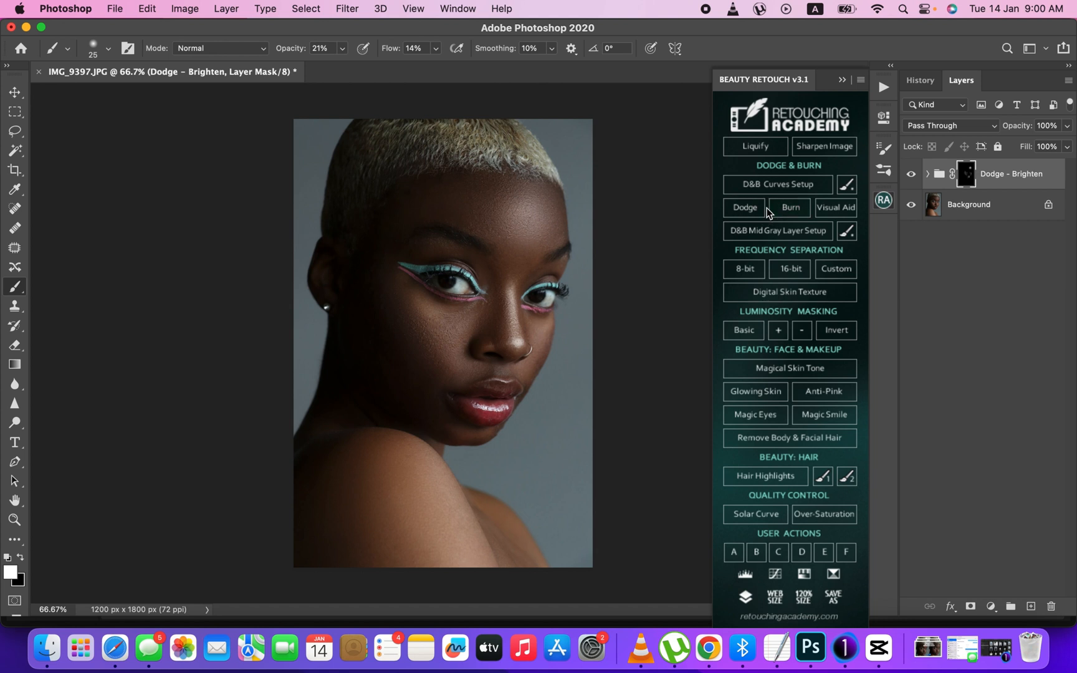
Add a Burn - Darken curves group and darken the forehead on its mask at 9% brush opacity with sizes from 125 to 200 px
click(801, 211)
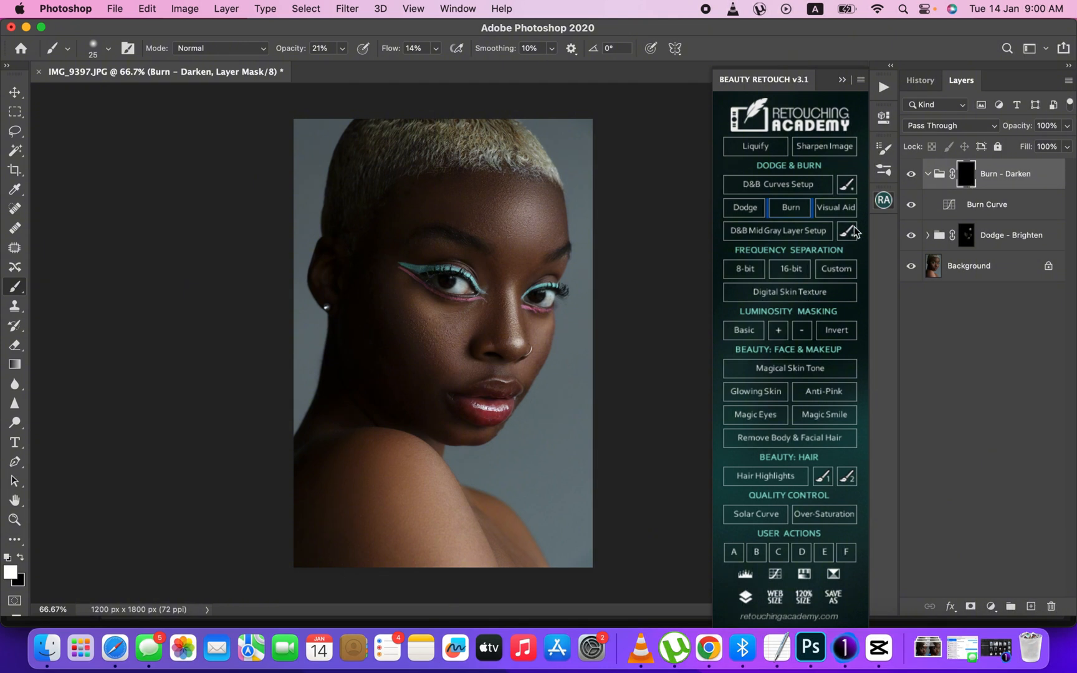
click(342, 50)
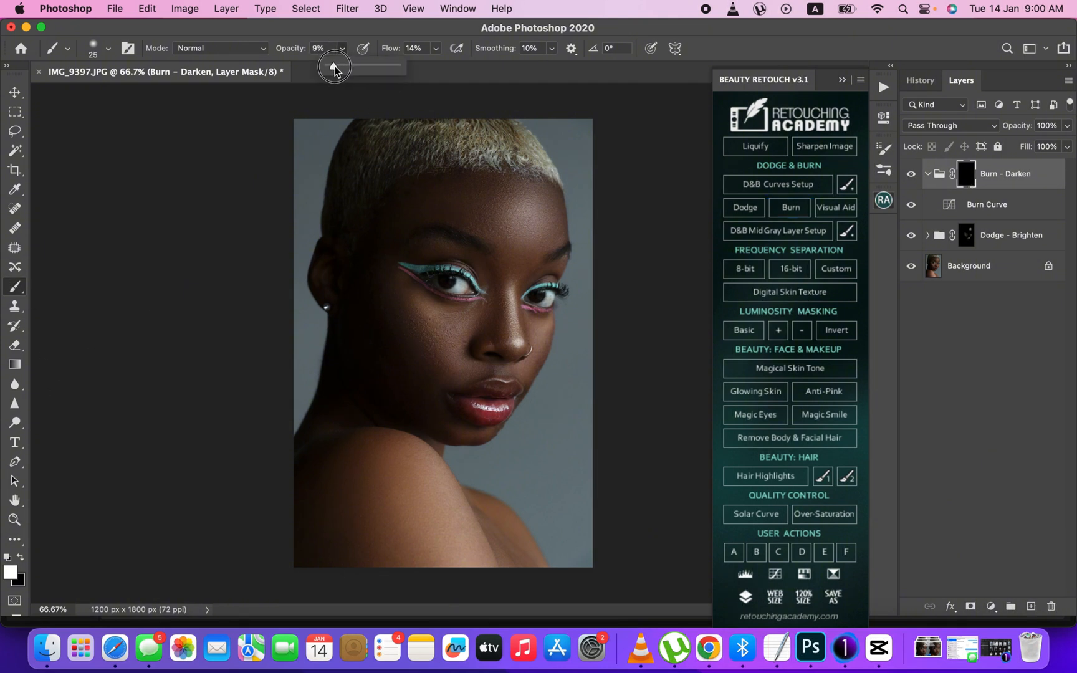
key(bracketright)
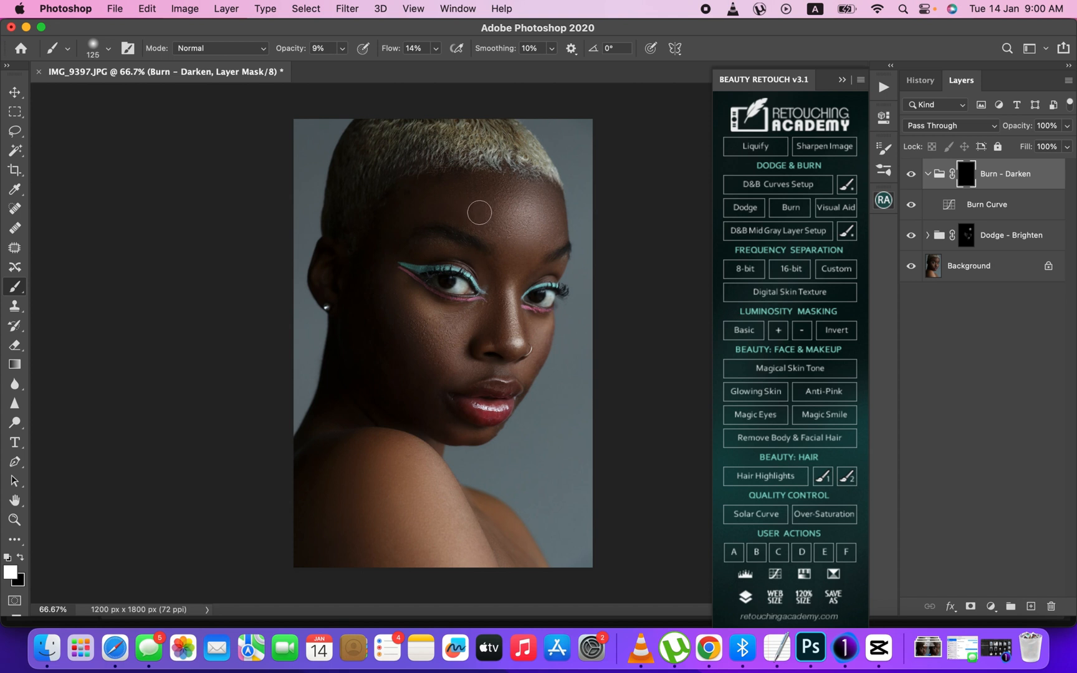
key(bracketright)
key(bracketright)
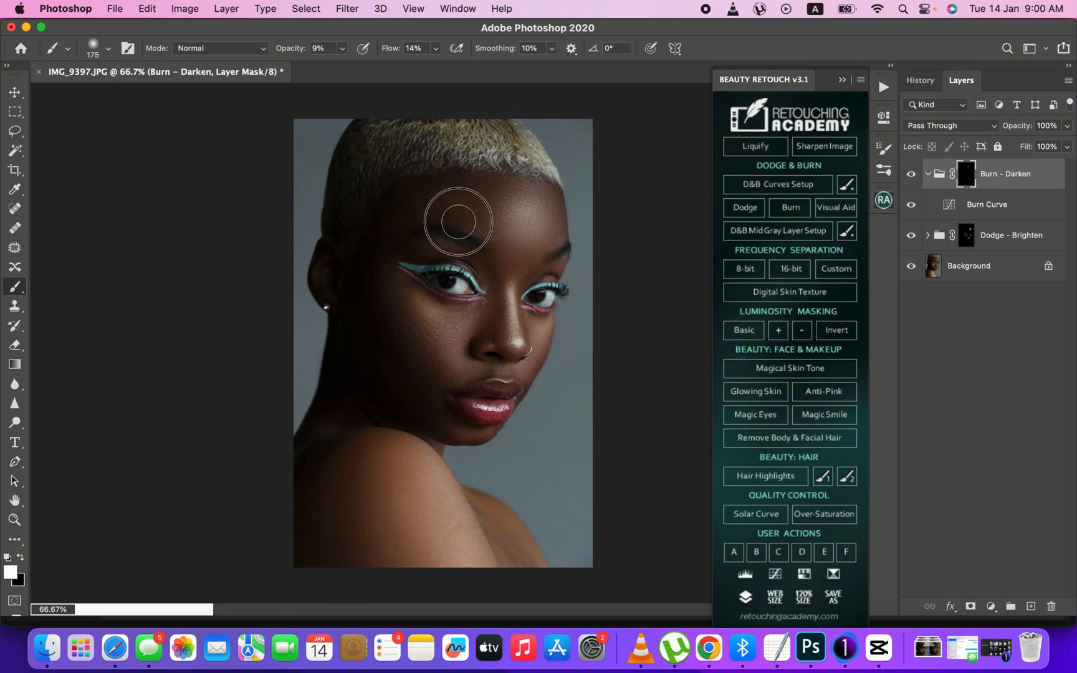
key(bracketleft)
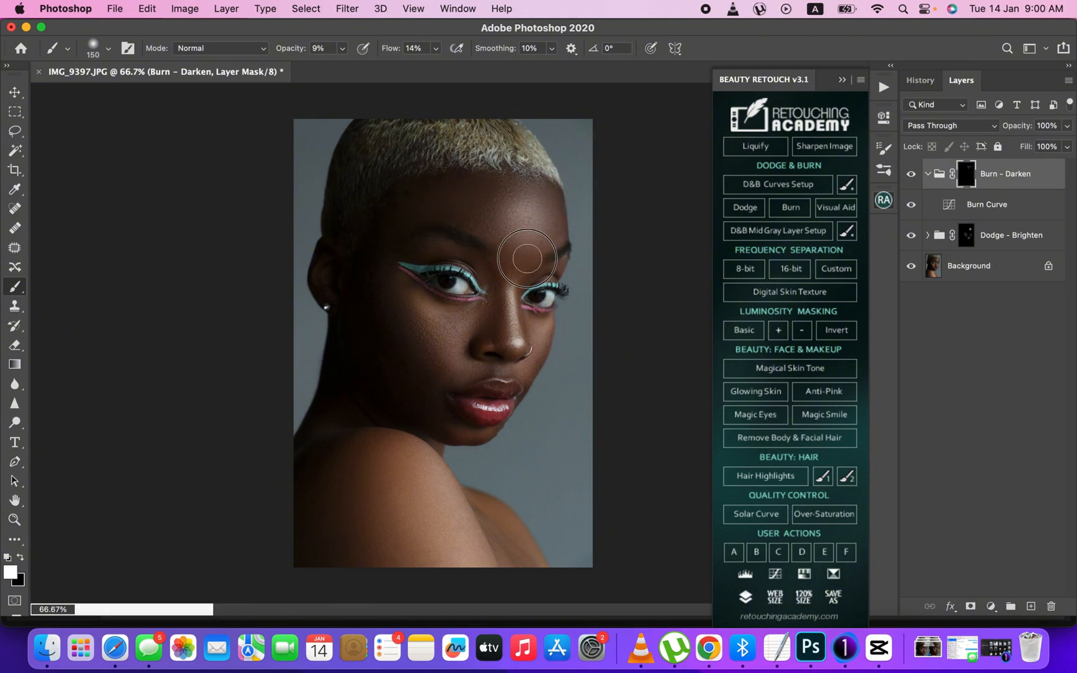
key(bracketright)
key(bracketright)
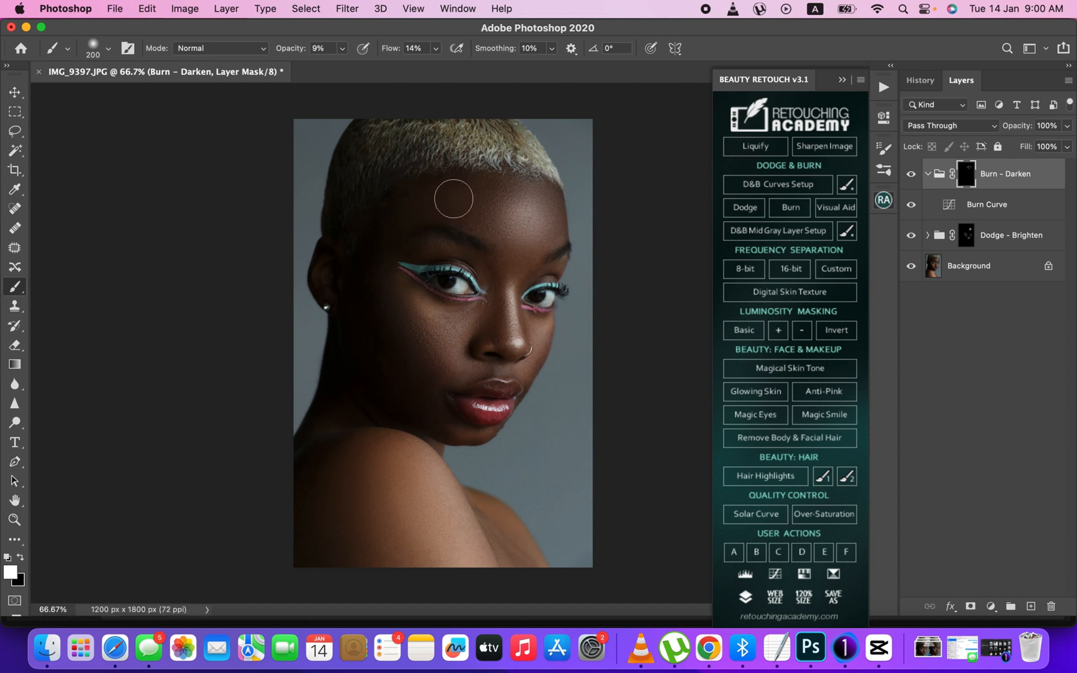
Burn the cheek with a 175 px brush and the side of the nose with a 90 px brush
key(bracketleft)
mouse_move(379, 278)
mouse_down()
mouse_move(418, 370)
mouse_move(434, 361)
mouse_up()
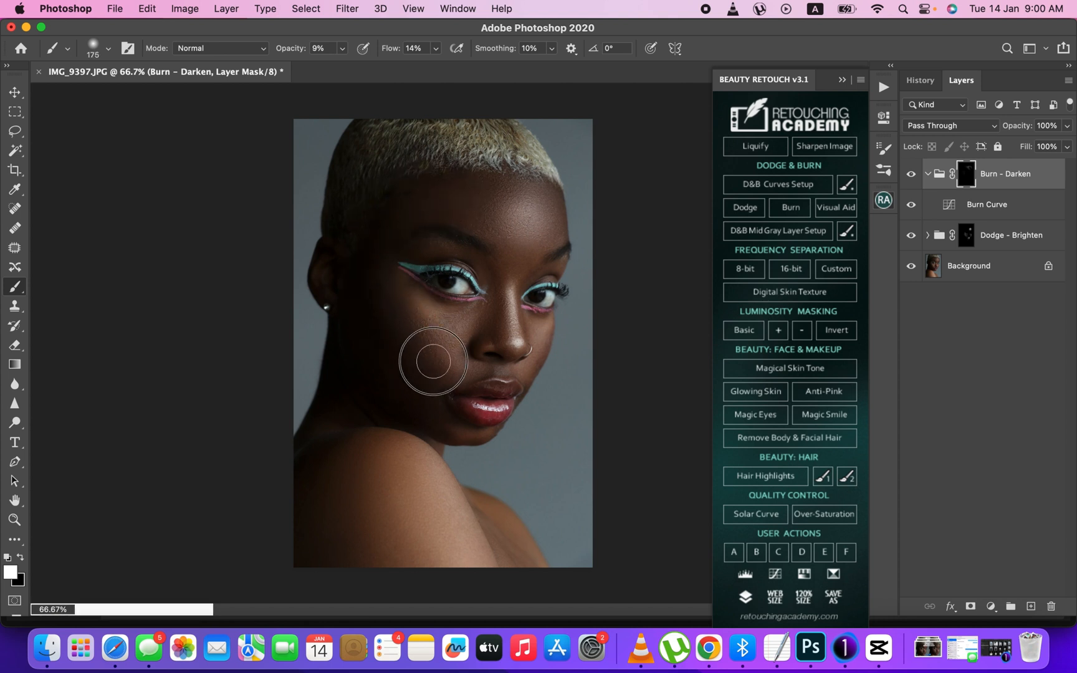
key(bracketleft)
key(bracketleft)
drag(496, 301, 512, 341)
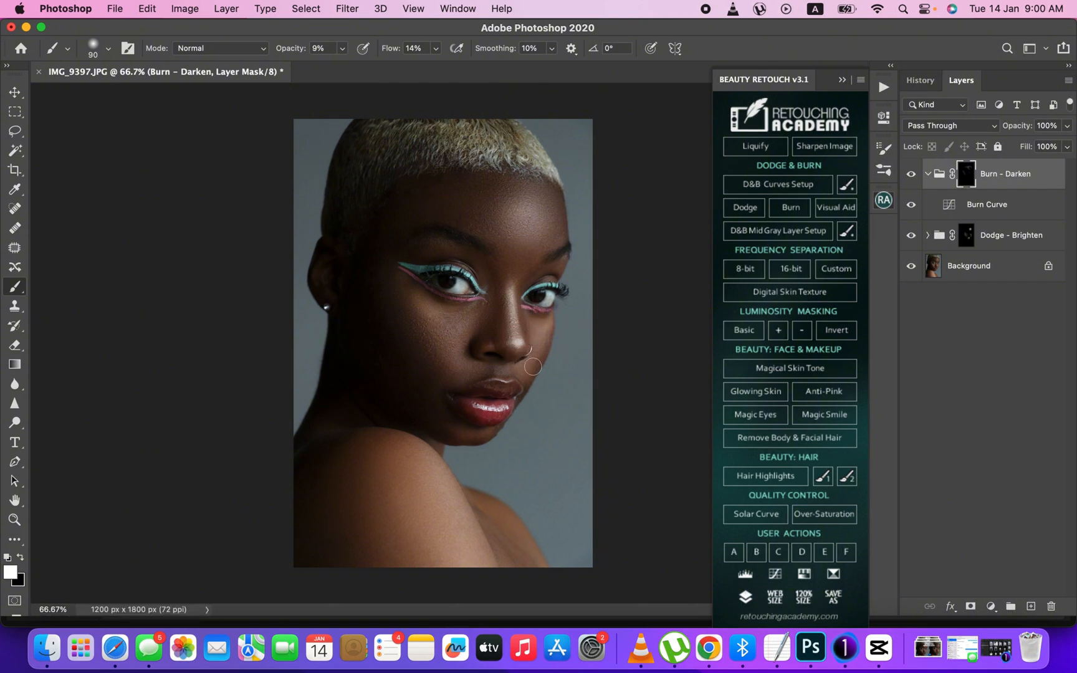
Burn the shadowed cheek, the jaw and the back of the shoulder, enlarging the brush to 250 px
key(bracketright)
key(bracketright)
key(bracketright)
key(bracketright)
drag(416, 371, 400, 354)
key(bracketright)
key(bracketright)
mouse_move(331, 465)
mouse_down()
mouse_move(358, 574)
mouse_move(345, 449)
mouse_move(321, 535)
mouse_move(355, 564)
mouse_move(347, 443)
mouse_move(339, 476)
mouse_move(363, 458)
mouse_up()
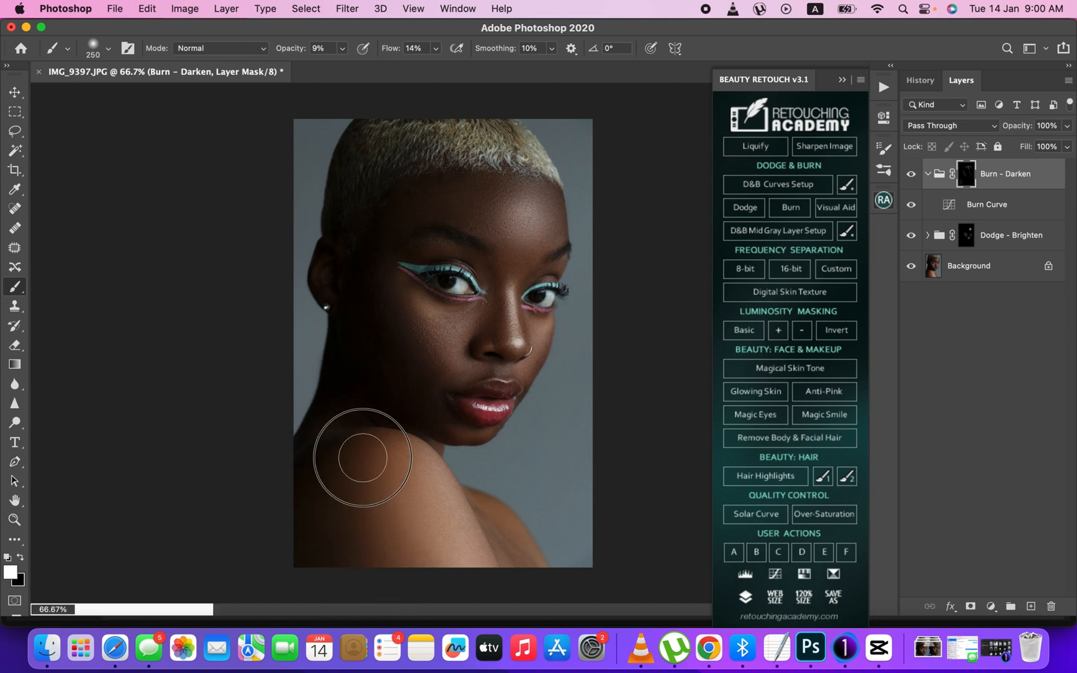
mouse_move(365, 373)
mouse_down()
mouse_move(366, 320)
mouse_move(411, 381)
mouse_move(393, 309)
mouse_move(422, 376)
mouse_up()
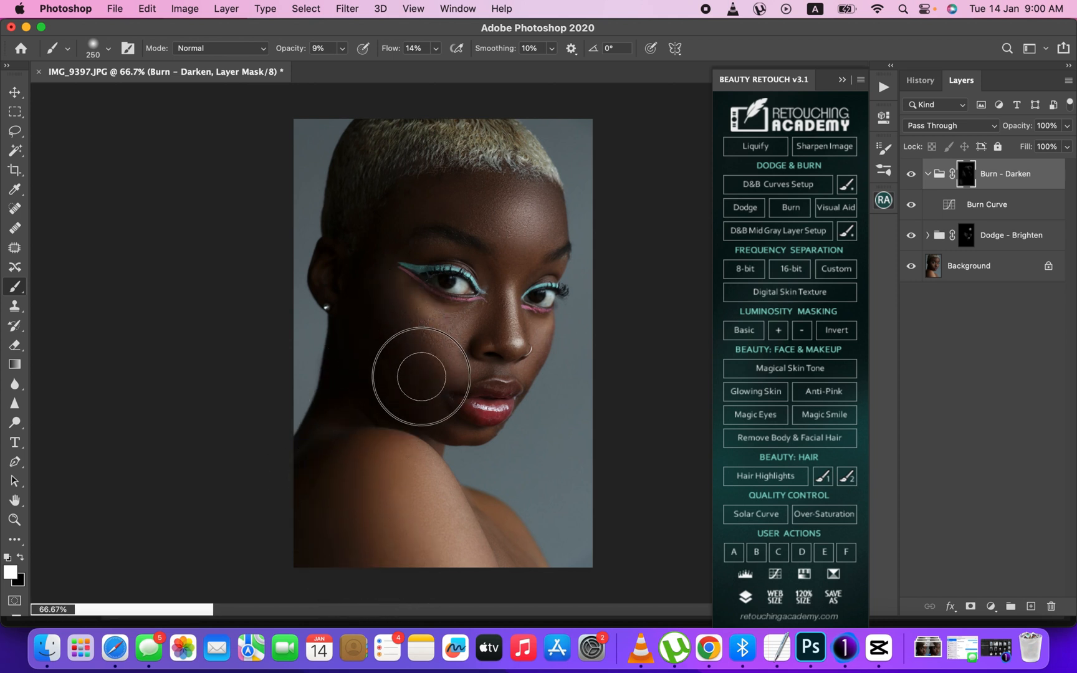
Refine the burn with a smaller brush and compare the portrait with the Burn - Darken group hidden and shown
key(bracketleft)
key(bracketleft)
key(bracketleft)
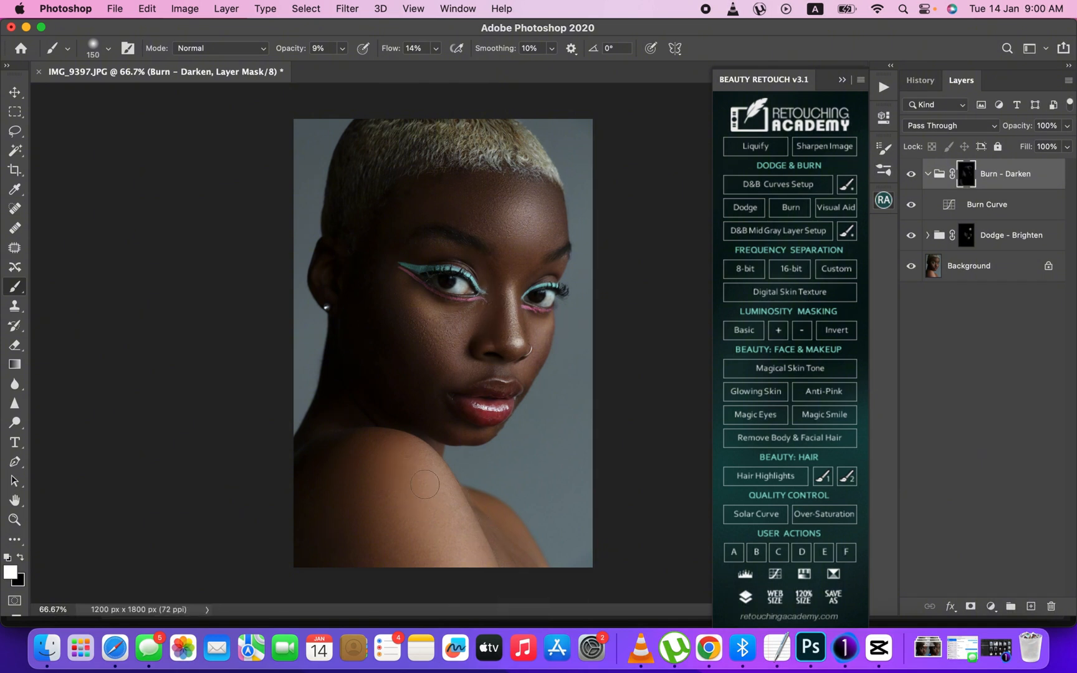
key(bracketright)
key(bracketright)
key(bracketright)
key(bracketleft)
key(bracketleft)
key(bracketleft)
key(bracketleft)
click(910, 180)
click(910, 180)
Darken the face from the forehead down to the cheek on the Burn - Darken mask with an enlarged brush
key(bracketright)
key(bracketright)
key(bracketright)
key(bracketright)
key(bracketright)
mouse_move(418, 212)
mouse_down()
mouse_move(494, 181)
mouse_move(468, 202)
mouse_move(535, 185)
mouse_move(509, 183)
mouse_move(443, 215)
mouse_move(472, 185)
mouse_move(476, 241)
mouse_move(468, 195)
mouse_move(488, 230)
mouse_move(534, 180)
mouse_move(550, 200)
mouse_move(505, 178)
mouse_move(462, 211)
mouse_move(491, 187)
mouse_move(384, 210)
mouse_move(449, 176)
mouse_move(369, 268)
mouse_move(401, 219)
mouse_move(373, 246)
mouse_move(465, 181)
mouse_move(509, 185)
mouse_move(455, 215)
mouse_move(528, 186)
mouse_move(501, 284)
mouse_move(500, 338)
mouse_move(455, 356)
mouse_up()
key(bracketleft)
key(bracketleft)
key(bracketright)
key(bracketright)
key(bracketright)
key(bracketright)
Brighten the front of the shoulder and upper arm on the Dodge - Brighten mask
click(967, 236)
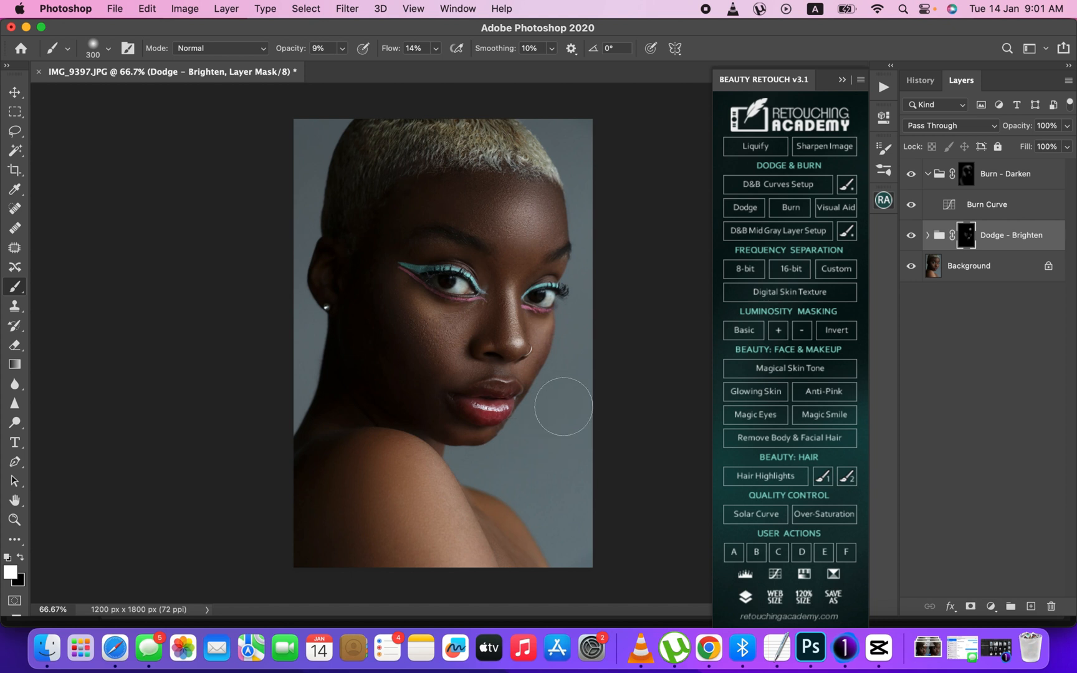
key(bracketleft)
mouse_move(429, 489)
mouse_down()
mouse_move(449, 565)
mouse_move(415, 484)
mouse_move(448, 534)
mouse_move(446, 557)
mouse_move(419, 486)
mouse_move(472, 558)
mouse_up()
Group the Burn - Darken and Dodge - Brighten groups together and name the new group DOGE AND BURN
click(927, 174)
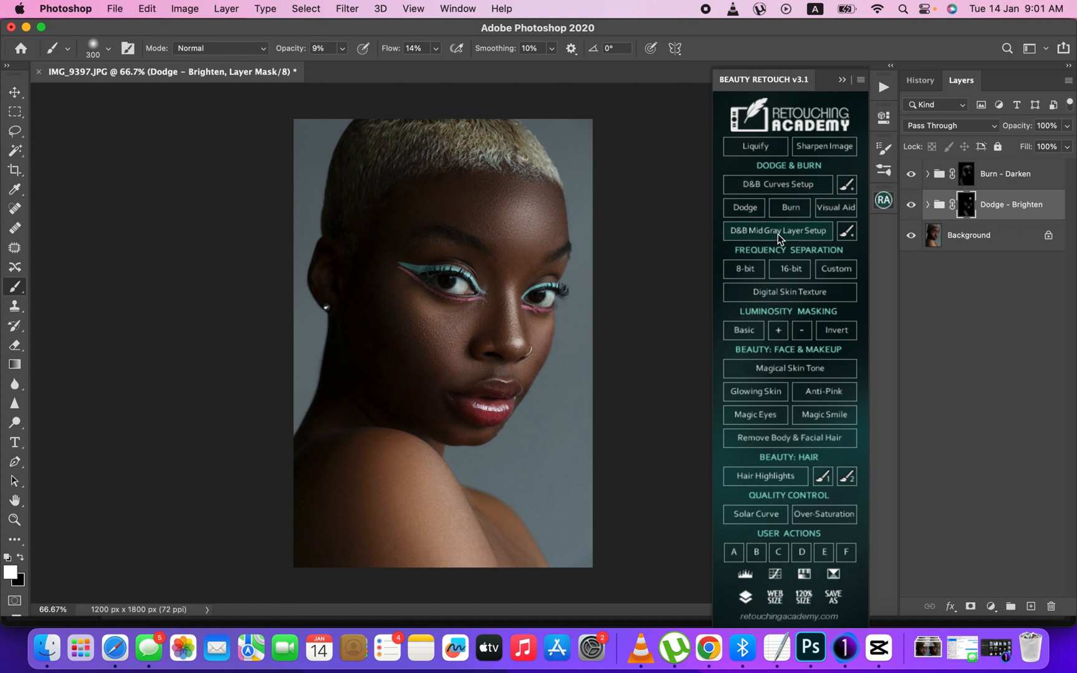
click(1017, 183)
key(super+g)
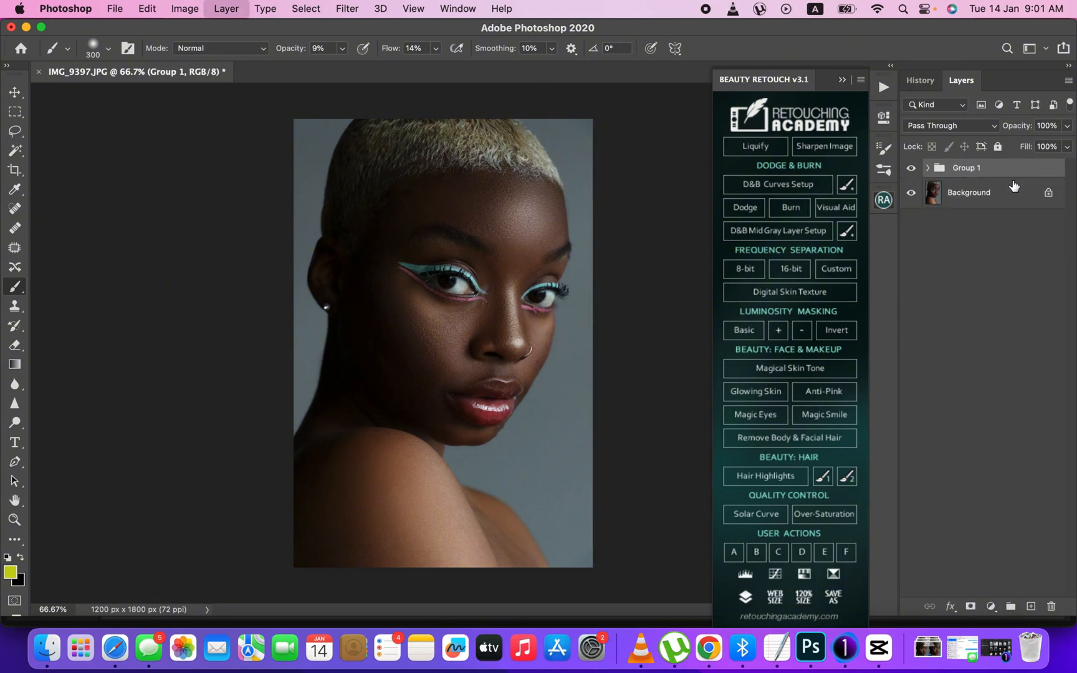
double_click(968, 168)
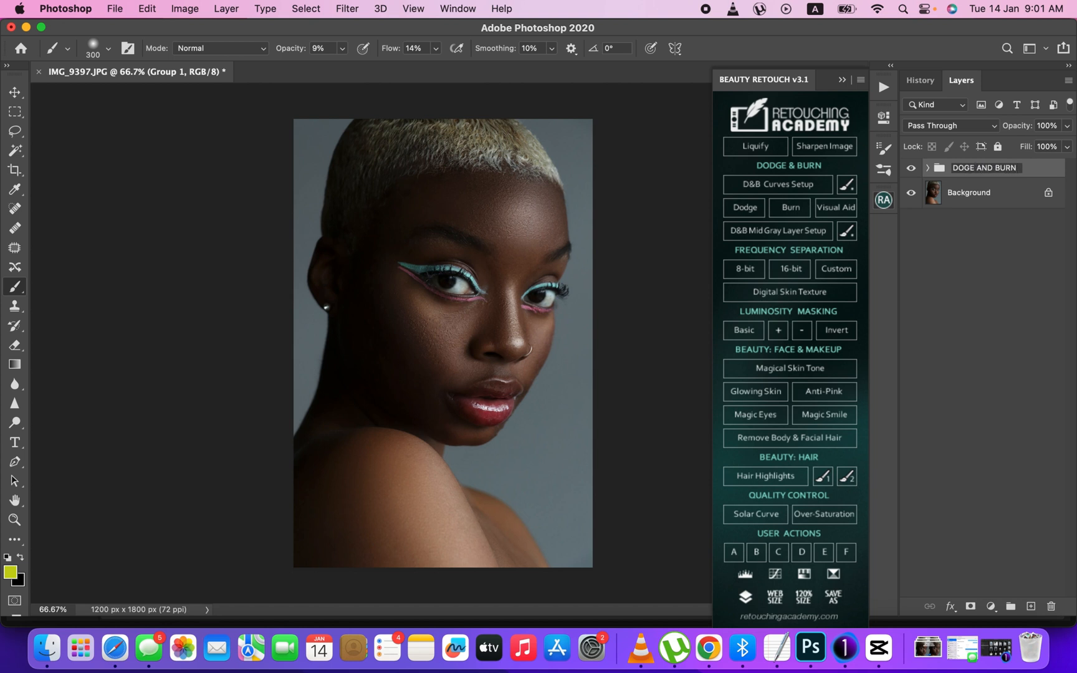
text(DOGE AND BURN)
key(Return)
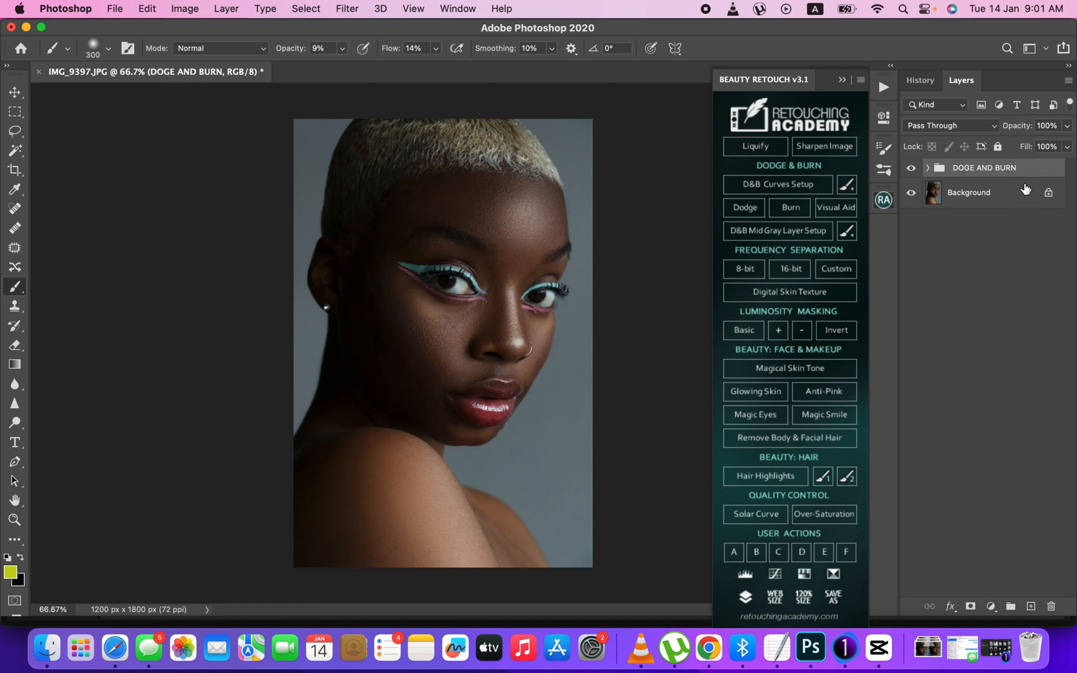
Compare the portrait with the DOGE AND BURN group hidden and shown
click(911, 170)
click(911, 169)
click(912, 169)
click(912, 169)
click(912, 169)
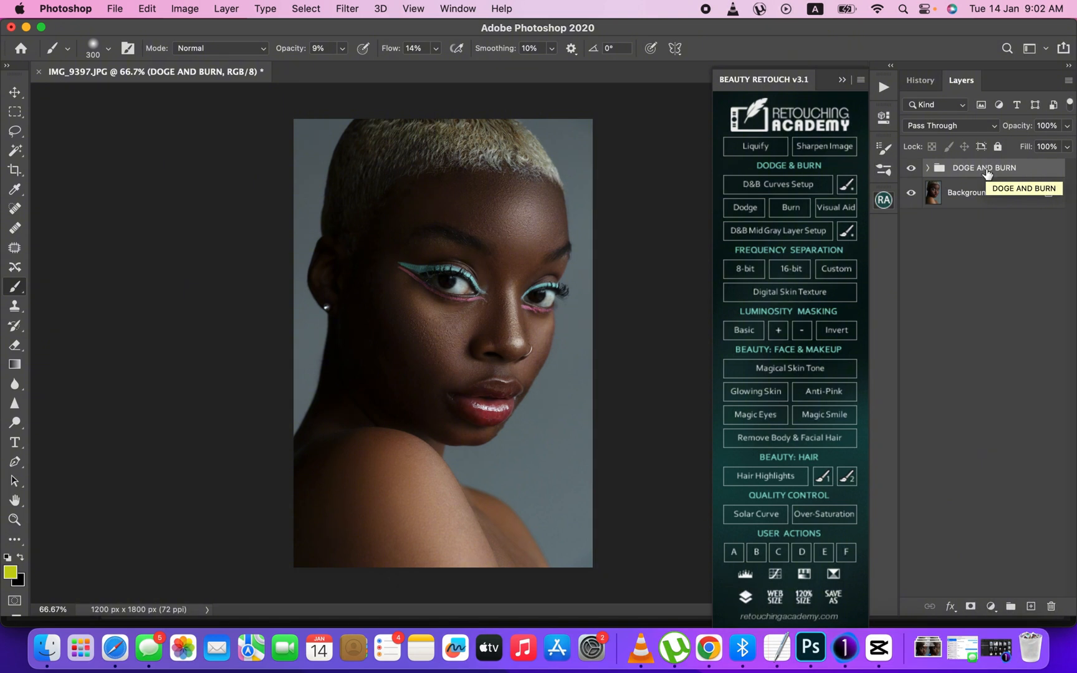
Delete the DOGE AND BURN group and set the brush opacity and flow to 100%
key(Delete)
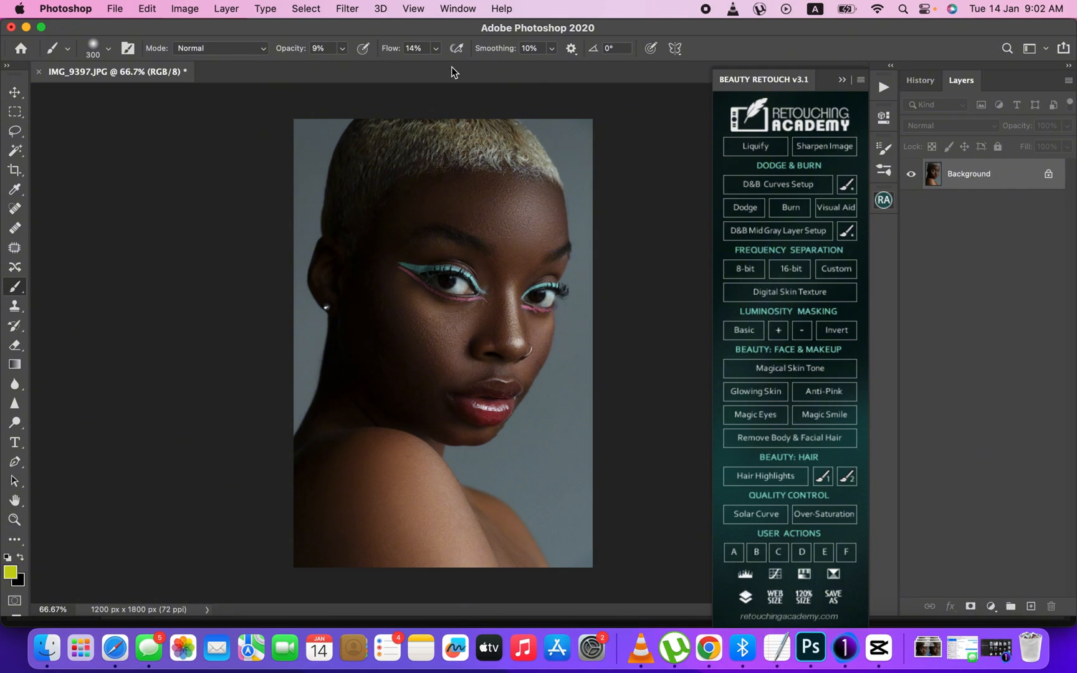
click(342, 49)
drag(339, 62, 577, 92)
click(436, 49)
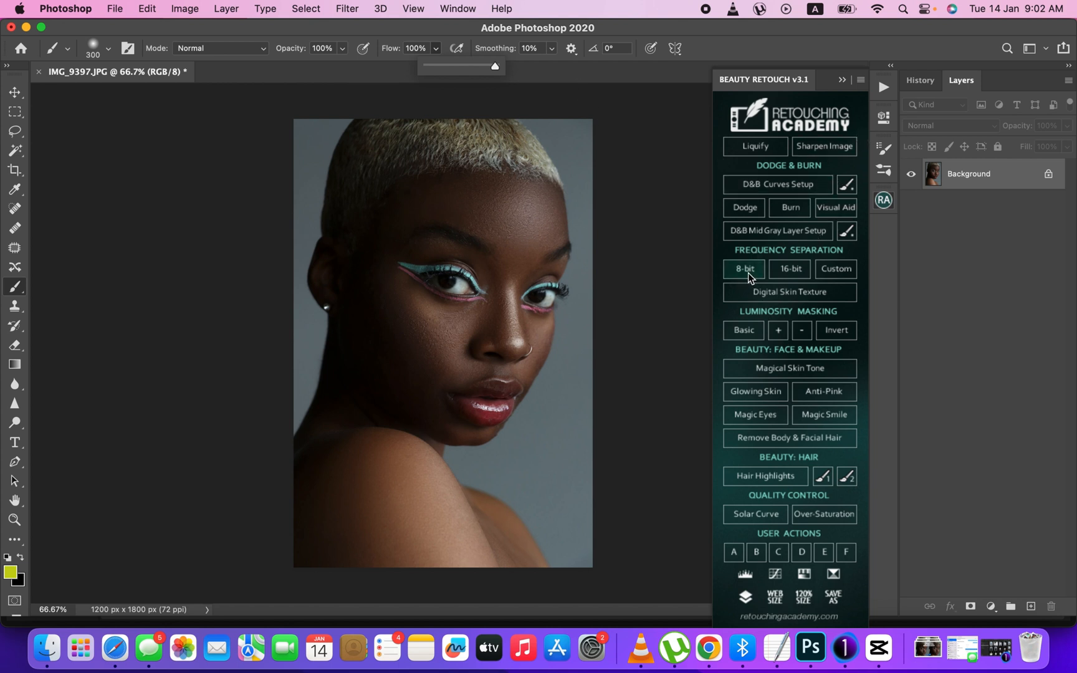
Add a new Dodge - Brighten curves group and duplicate the Background layer
click(751, 211)
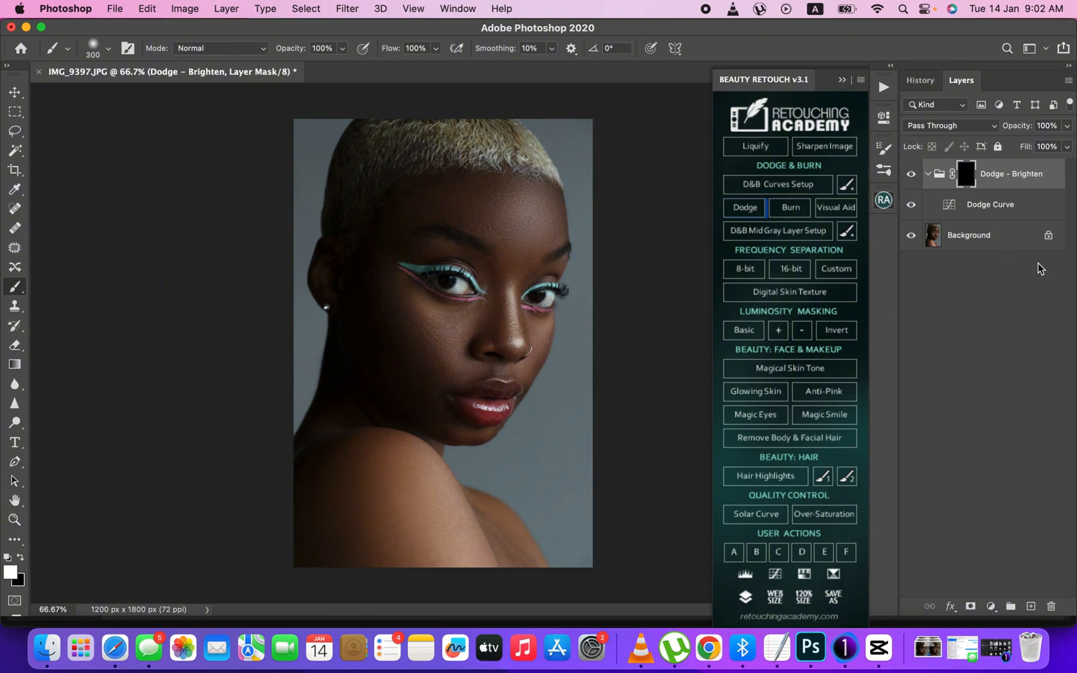
click(1021, 244)
key(super+j)
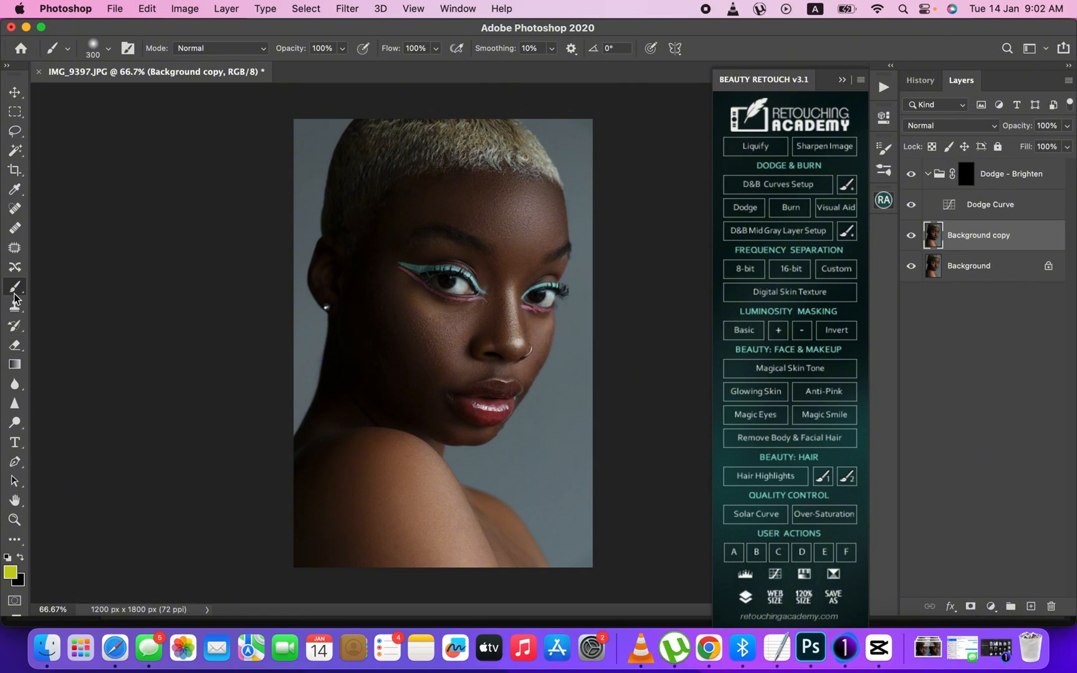
Set the foreground color to near-white fdfdfb and collapse the Beauty Retouch panel
click(10, 571)
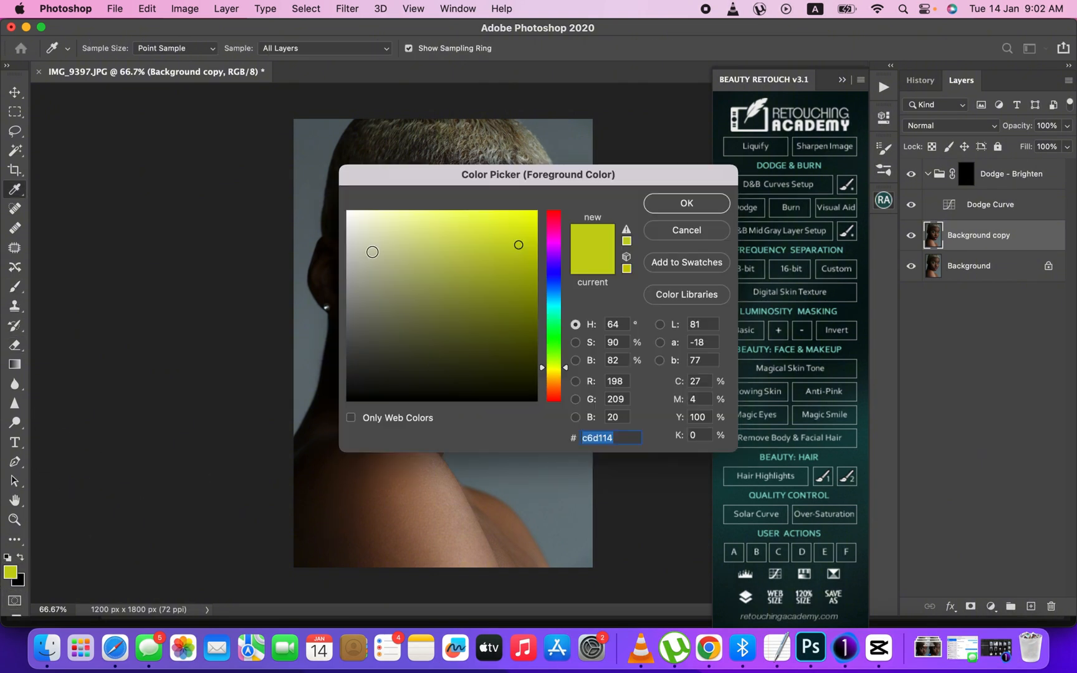
click(352, 214)
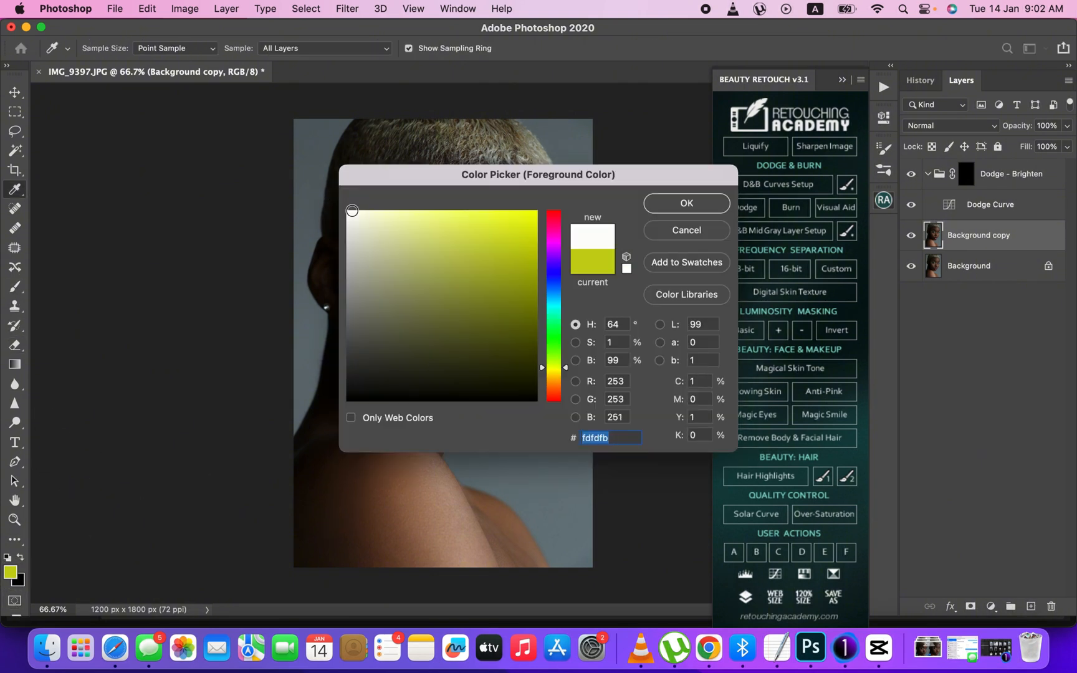
click(688, 203)
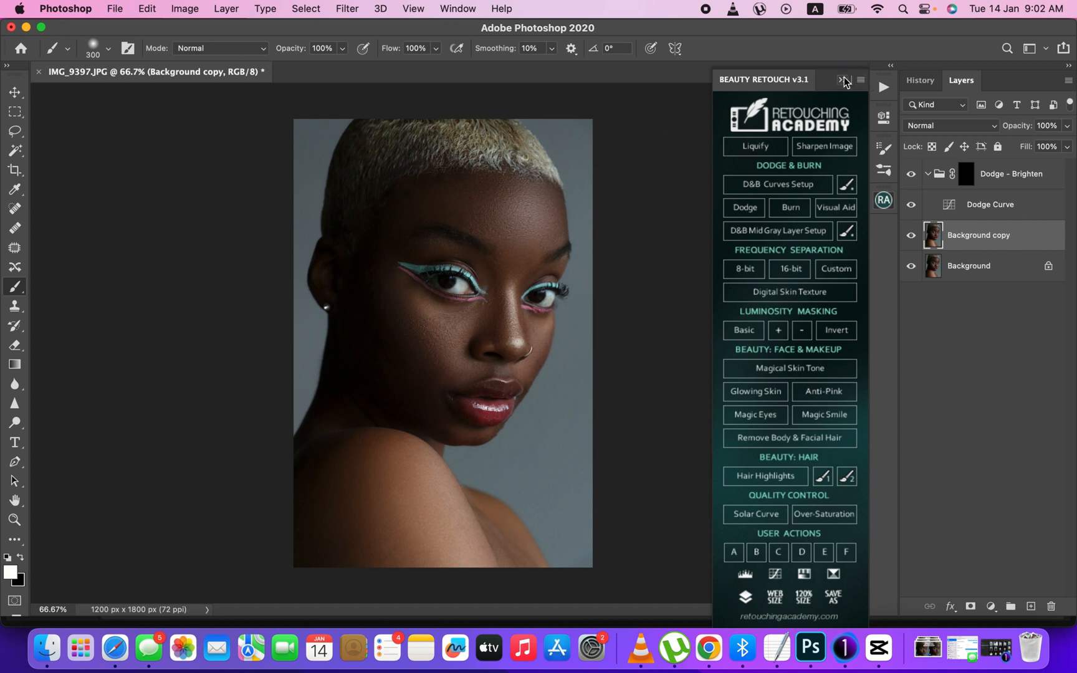
click(842, 80)
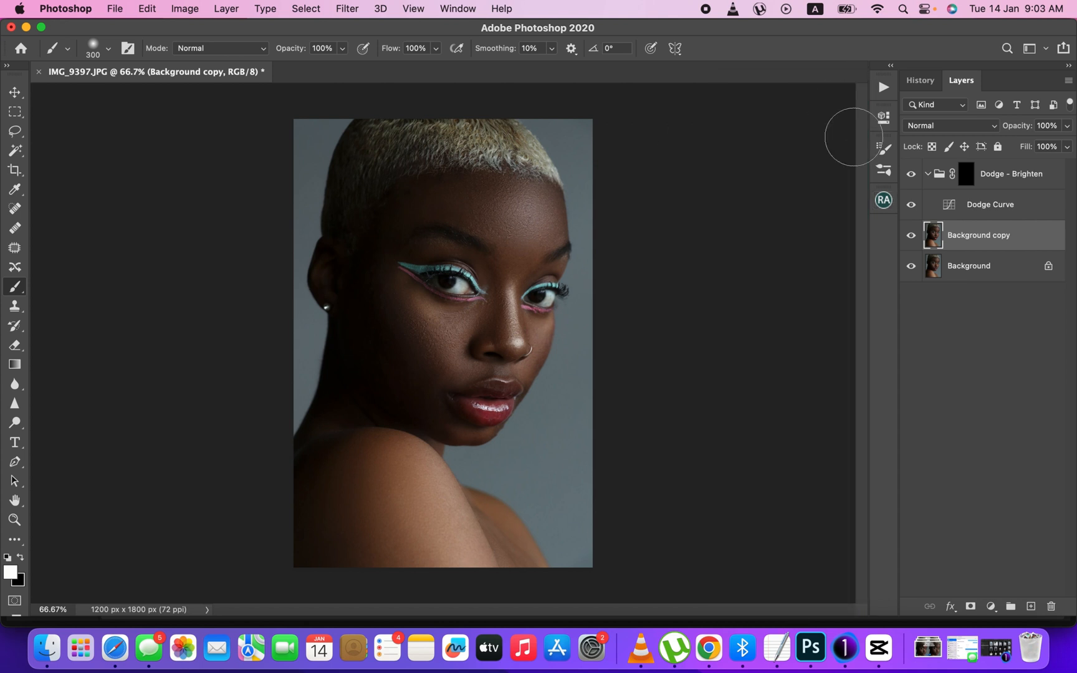
Brighten the forehead highlight on the Dodge - Brighten mask with a 100 px brush at full opacity
click(972, 175)
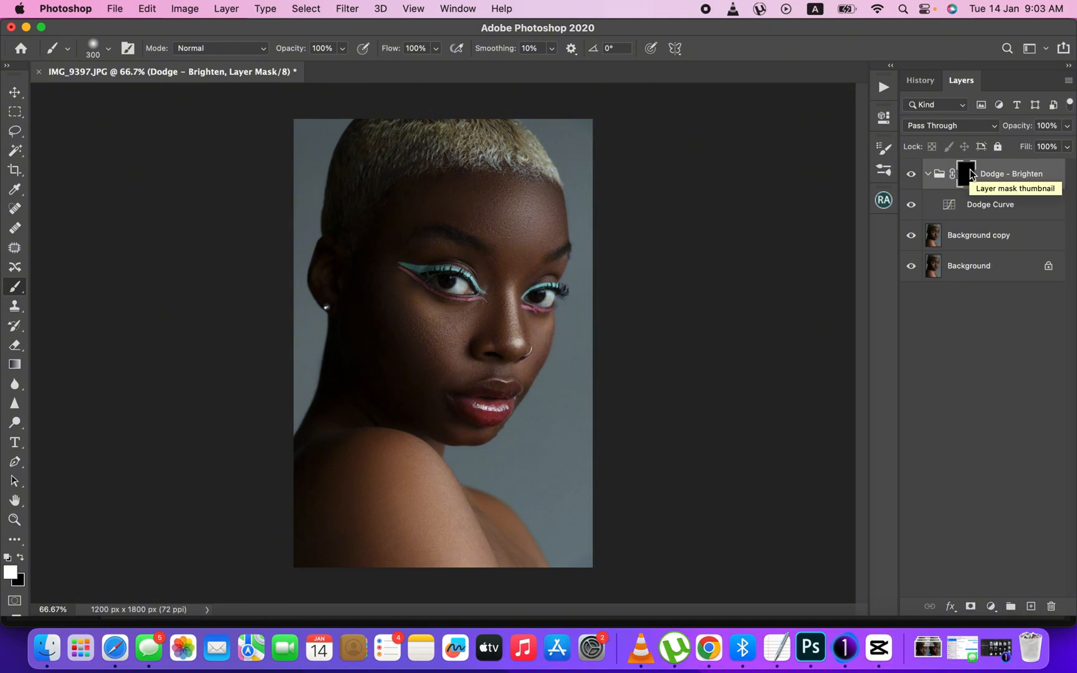
key(bracketleft)
key(bracketleft)
key(bracketleft)
key(bracketleft)
key(bracketleft)
key(bracketleft)
key(bracketleft)
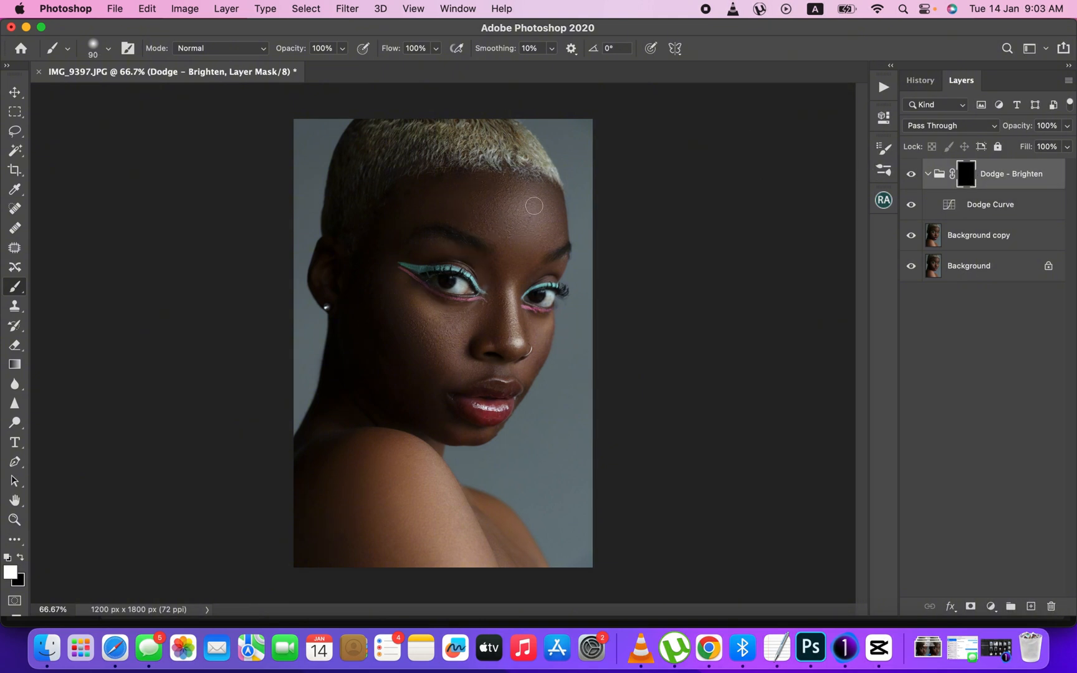
key(bracketright)
mouse_move(534, 192)
mouse_down()
mouse_move(531, 265)
mouse_move(531, 201)
mouse_up()
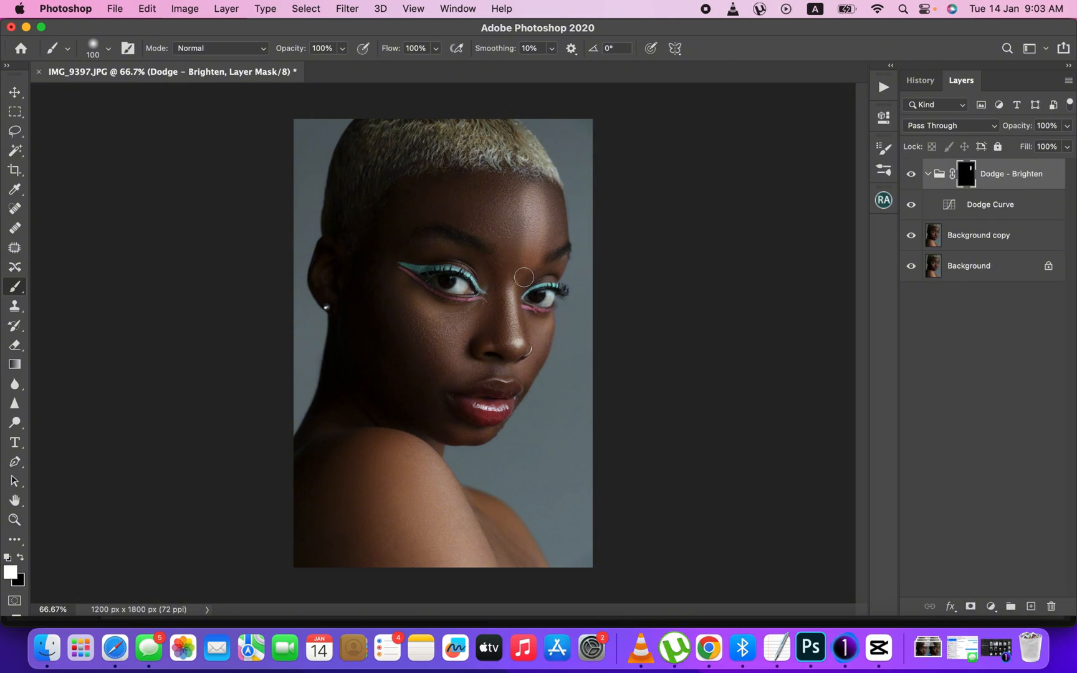
Select the Background copy layer and set up the Dodge Tool with the Highlights range
click(1008, 240)
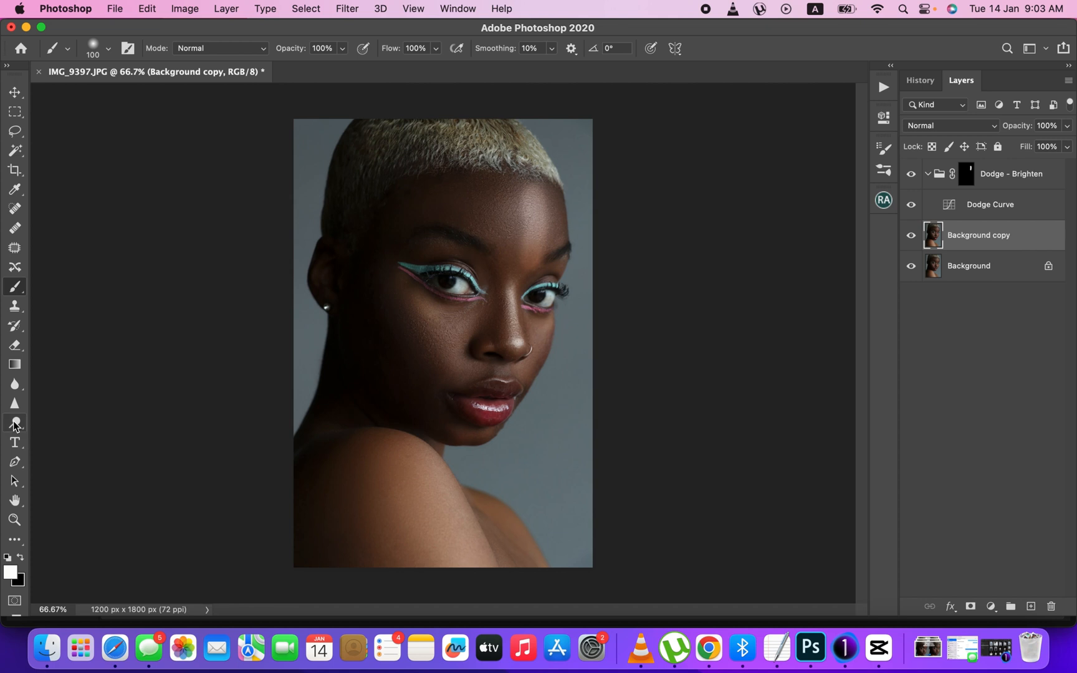
drag(15, 423, 15, 423)
click(62, 421)
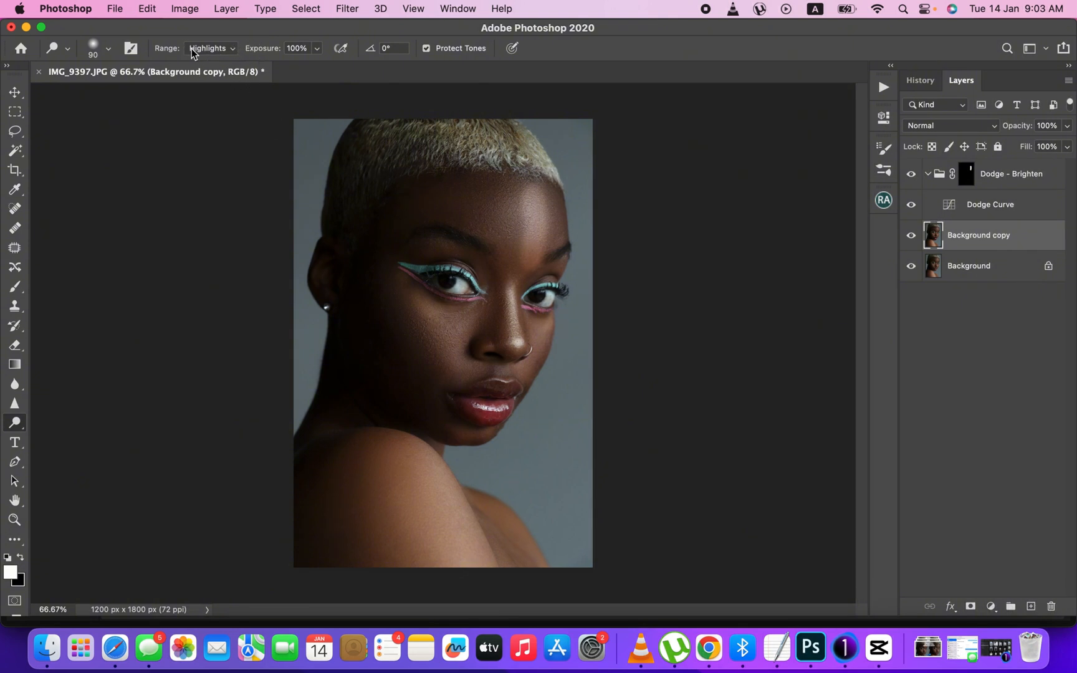
click(222, 48)
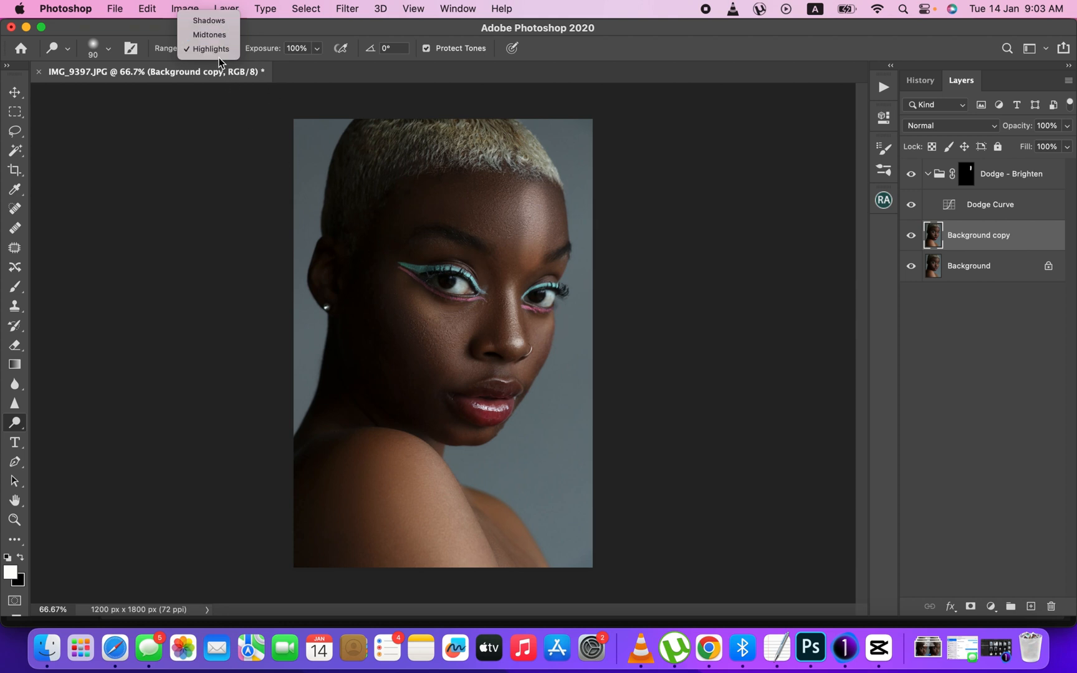
click(219, 54)
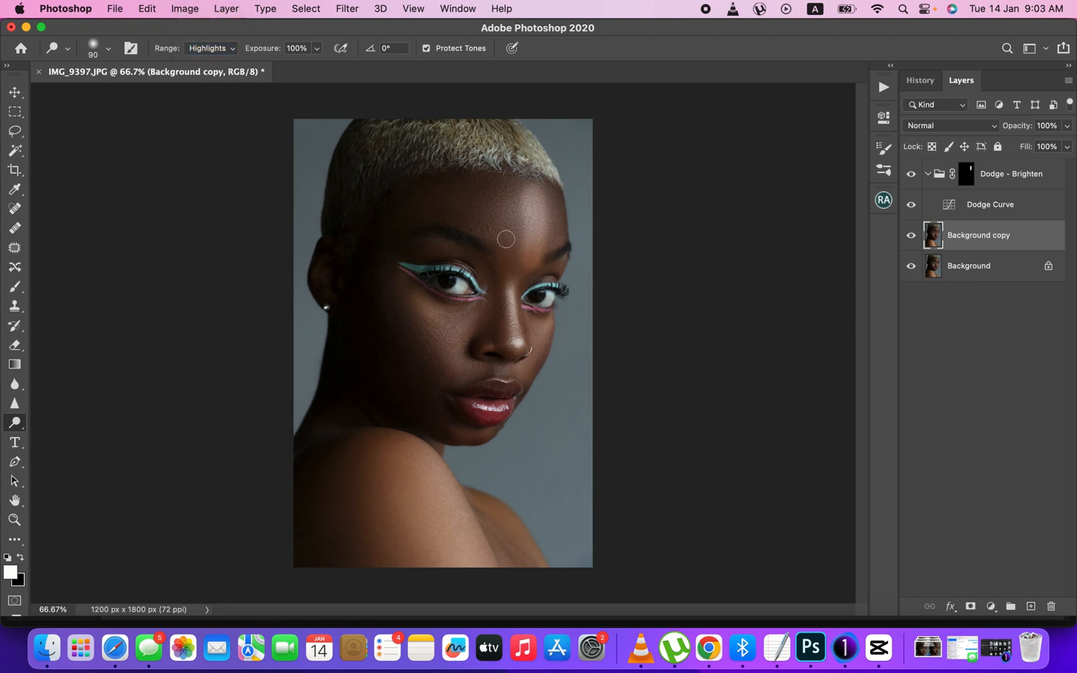
Dodge the middle of the forehead on the Background copy with a 100 px brush and inspect the skin up close
key(bracketright)
mouse_move(490, 185)
mouse_down()
mouse_move(501, 259)
mouse_move(501, 189)
mouse_move(501, 199)
mouse_up()
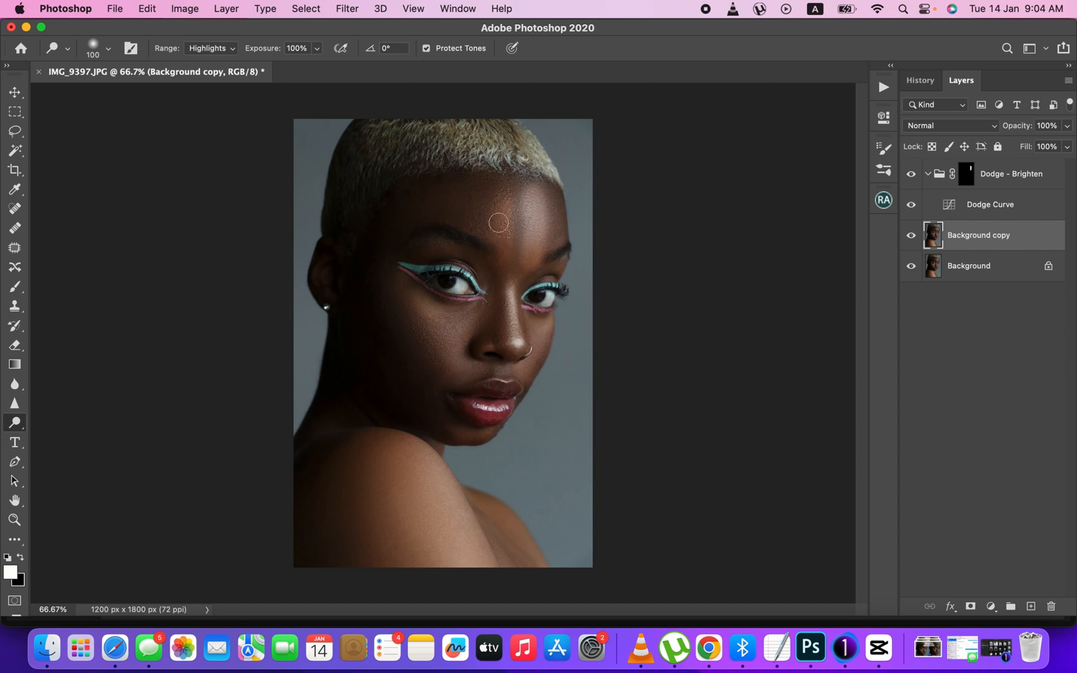
key(super+equal)
key(super+equal)
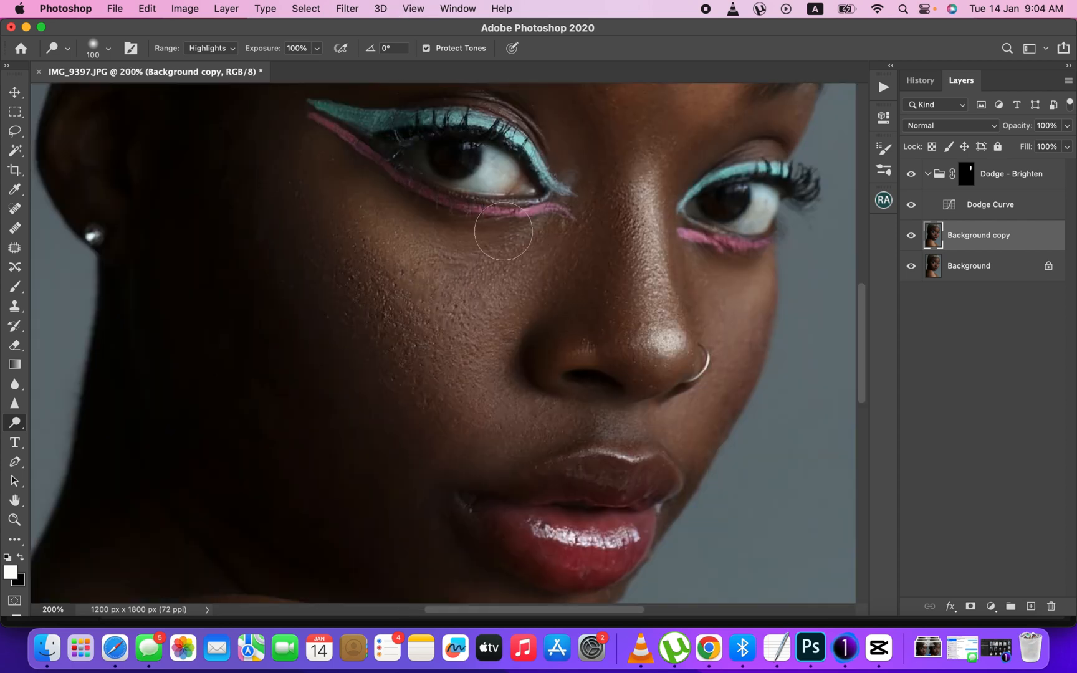
Compare the Dodge Tool area on the forehead with the curve-dodged area, up close and at 100%
scroll(599, 261, up, 5)
drag(580, 269, 558, 362)
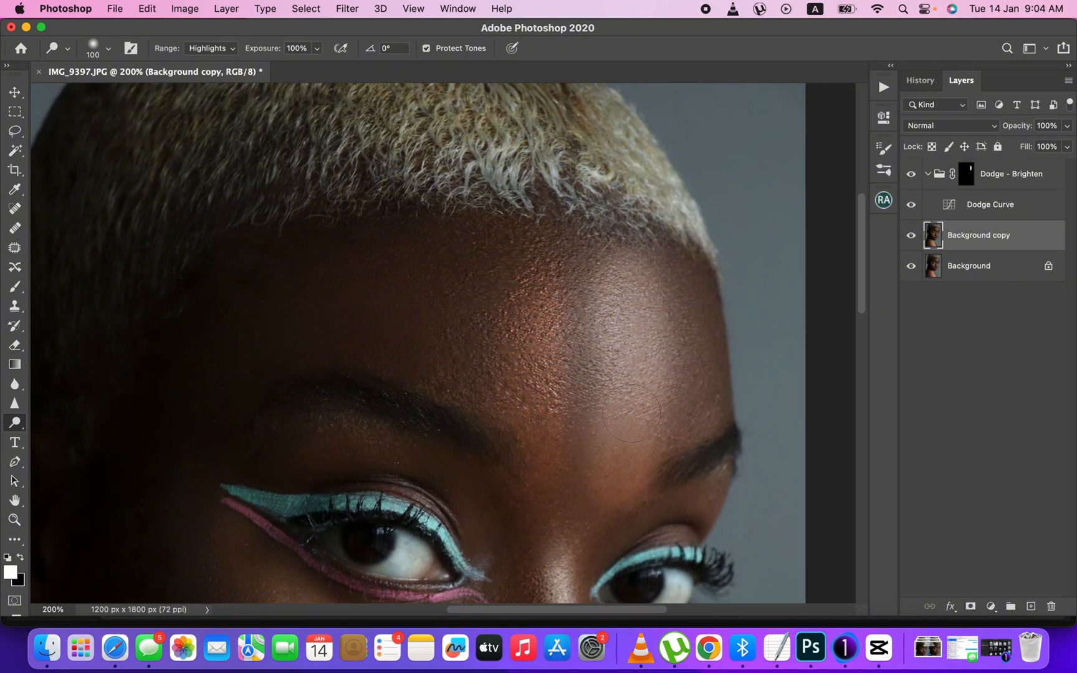
key(super+minus)
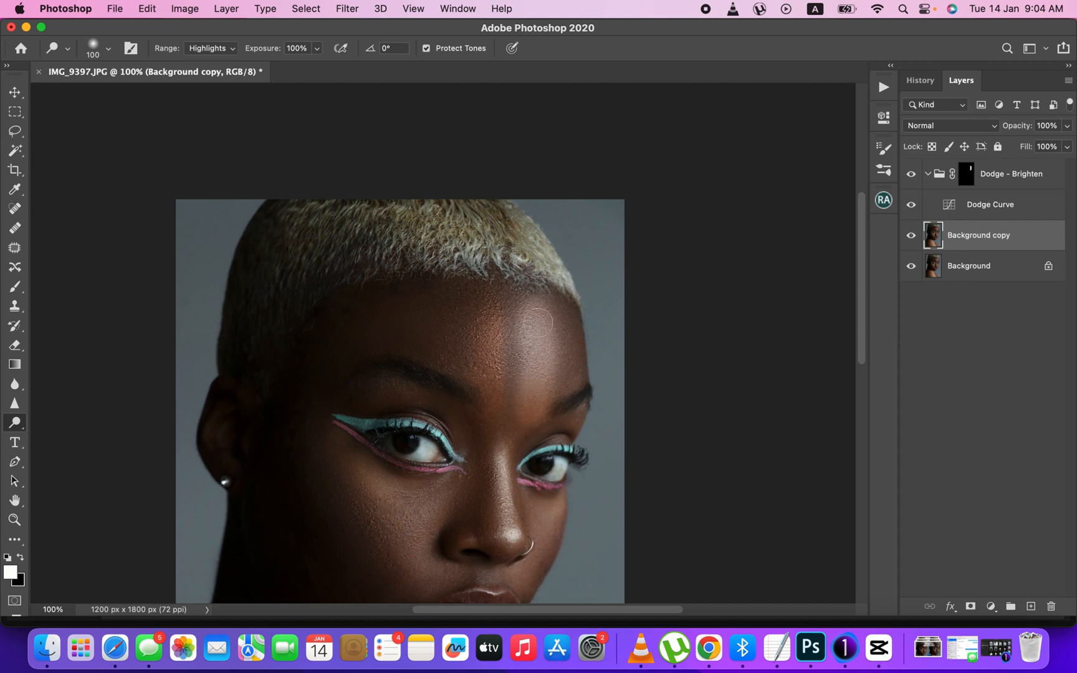
click(883, 204)
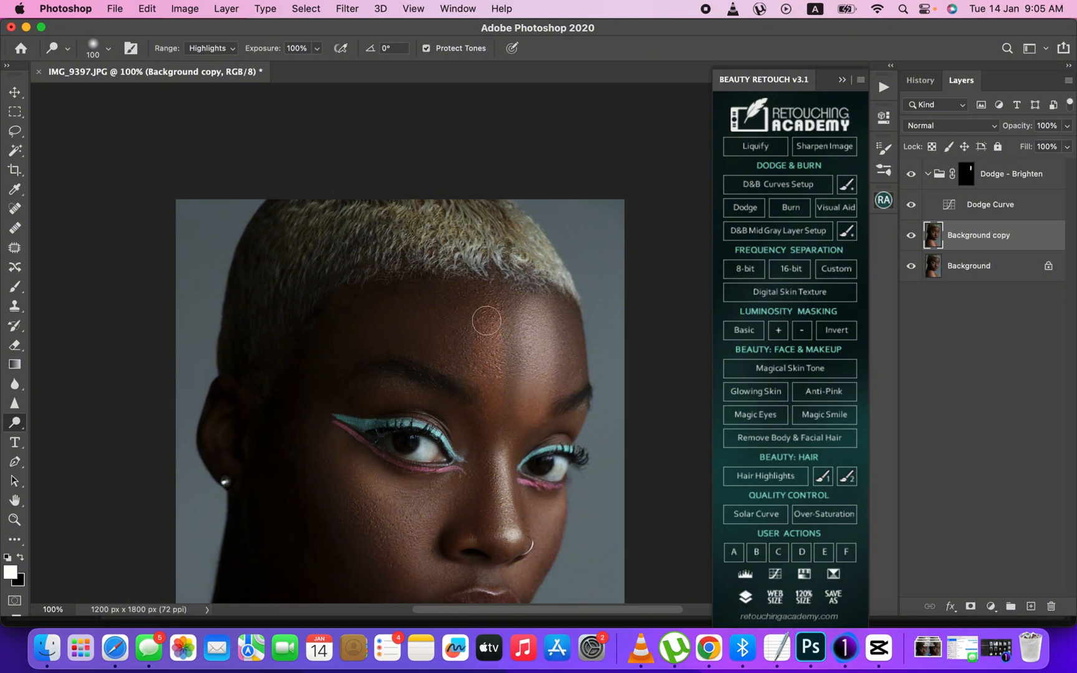
click(842, 79)
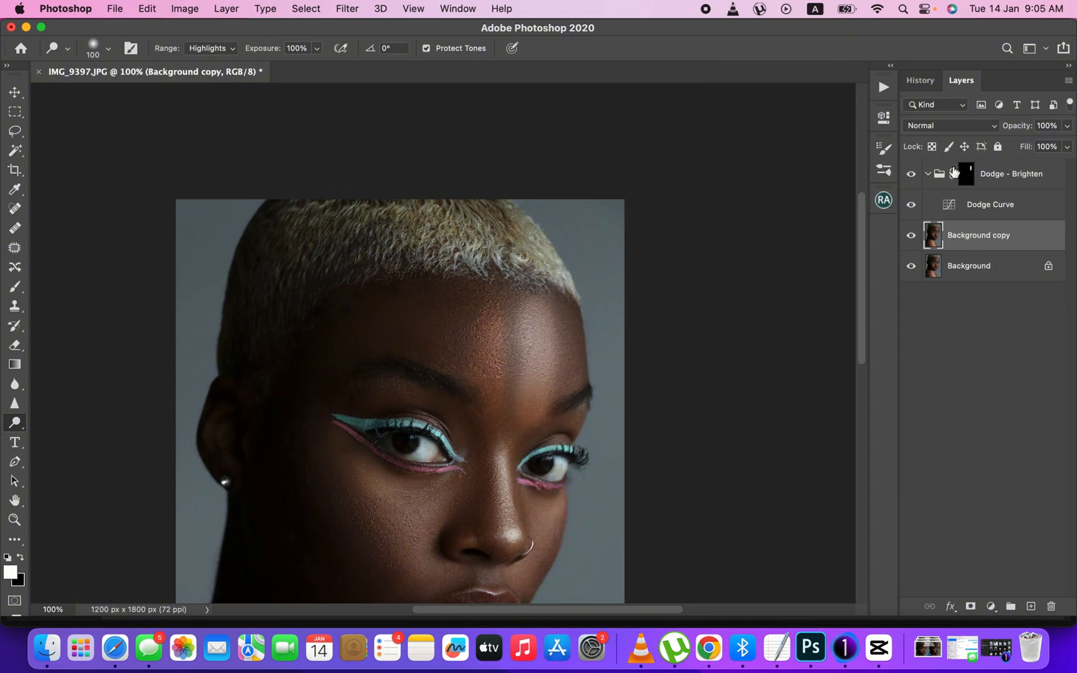
Delete the Dodge - Brighten group and the Background copy layer
click(928, 174)
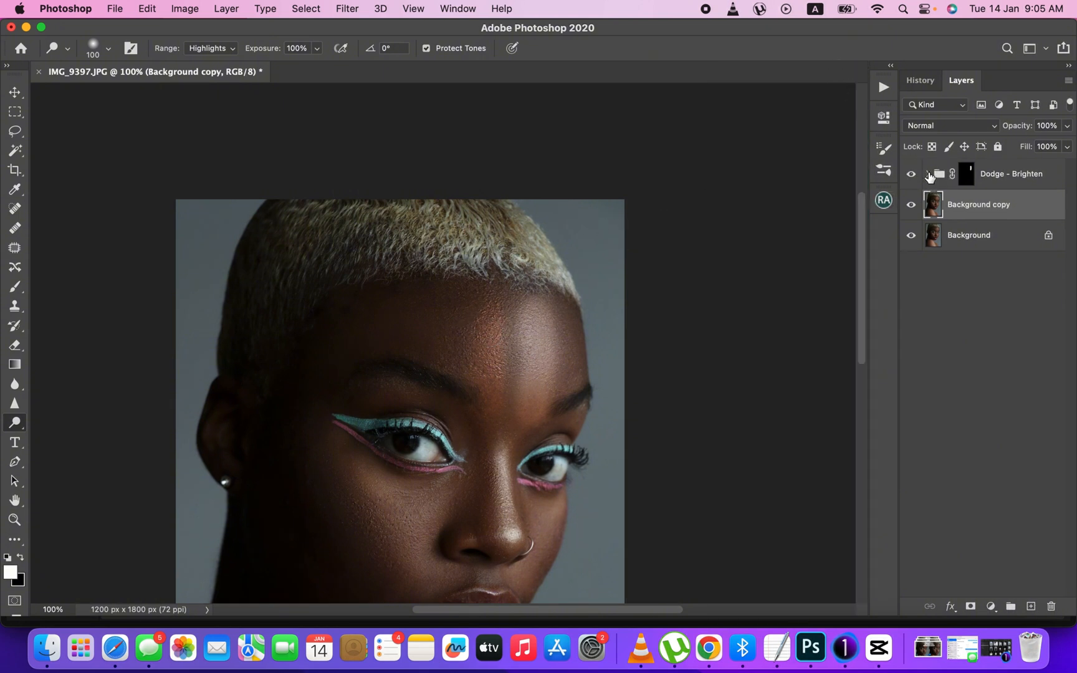
click(1023, 177)
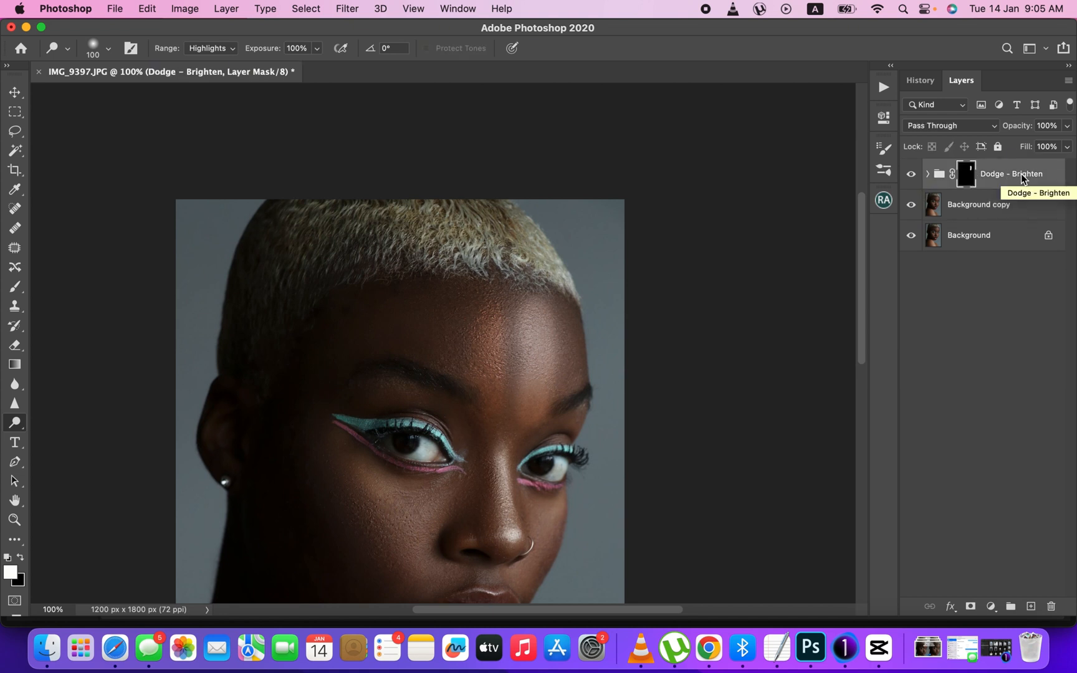
key(Delete)
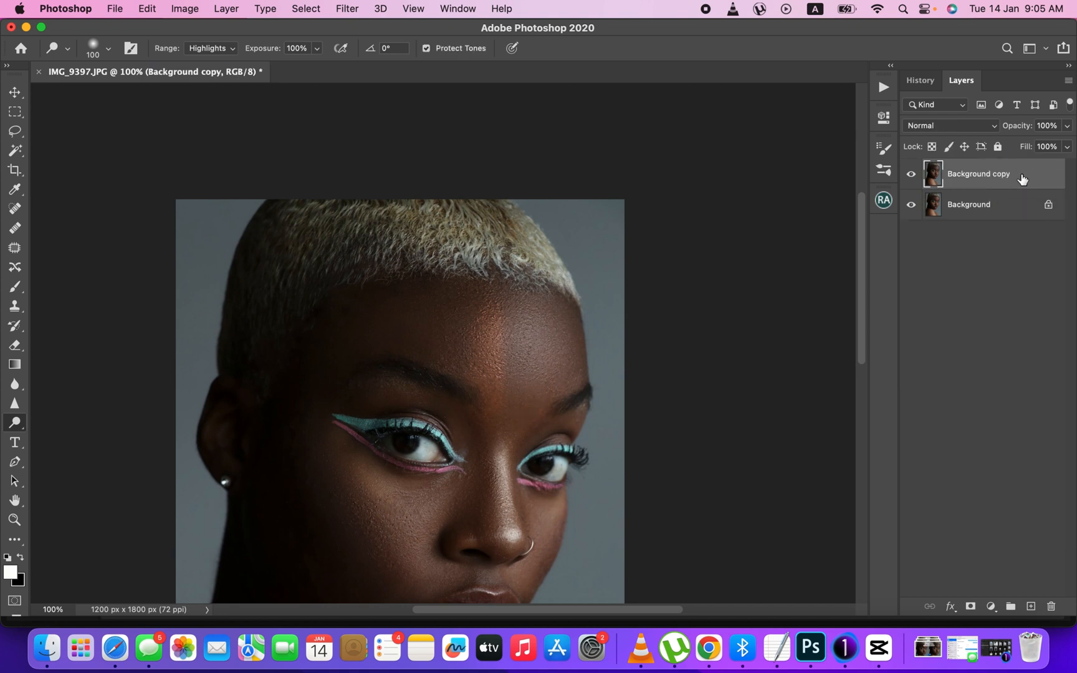
key(Delete)
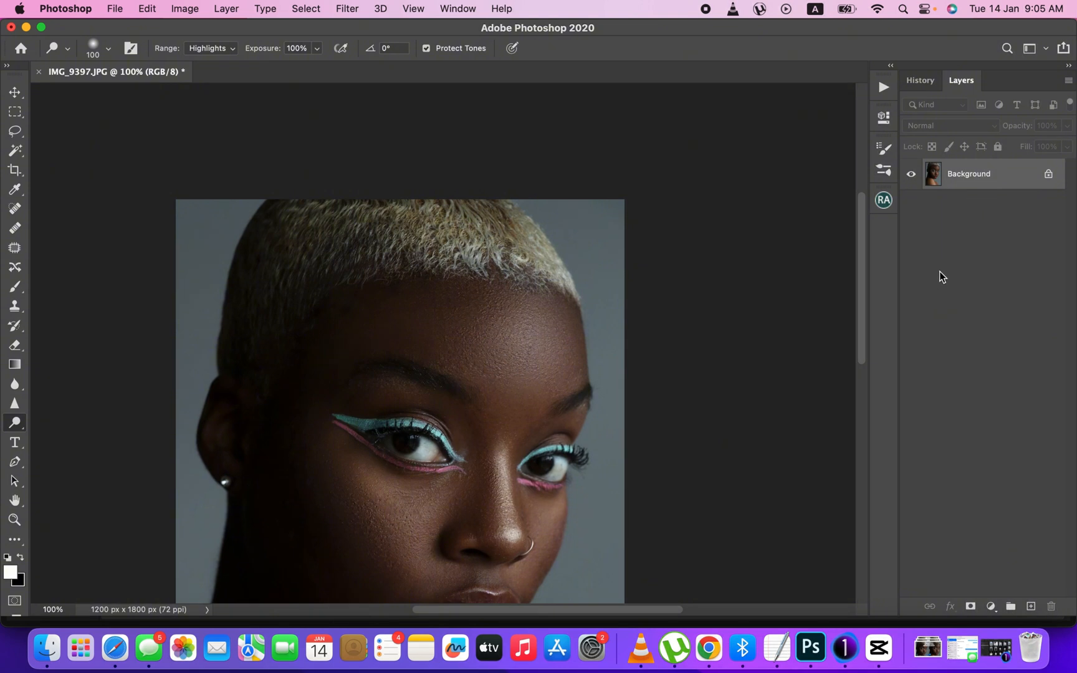
Discard the new empty layer, duplicate the Background layer and rename the copy DOGE
click(1031, 606)
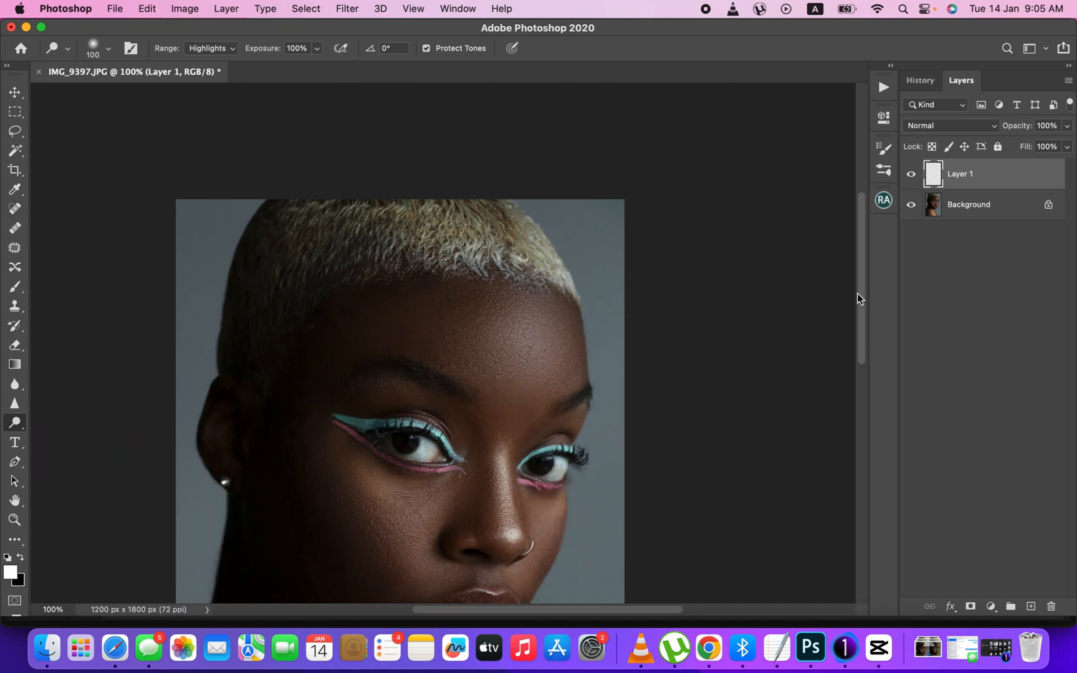
key(BackSpace)
right_click(967, 176)
click(994, 170)
double_click(960, 175)
text(DO)
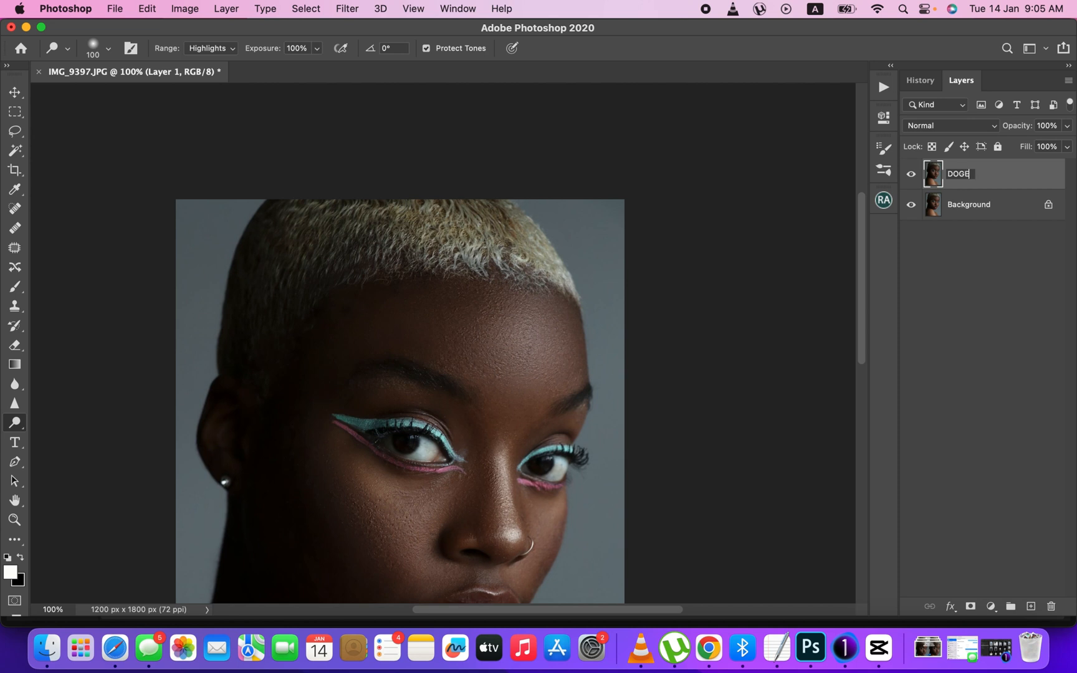
text(GE)
key(Return)
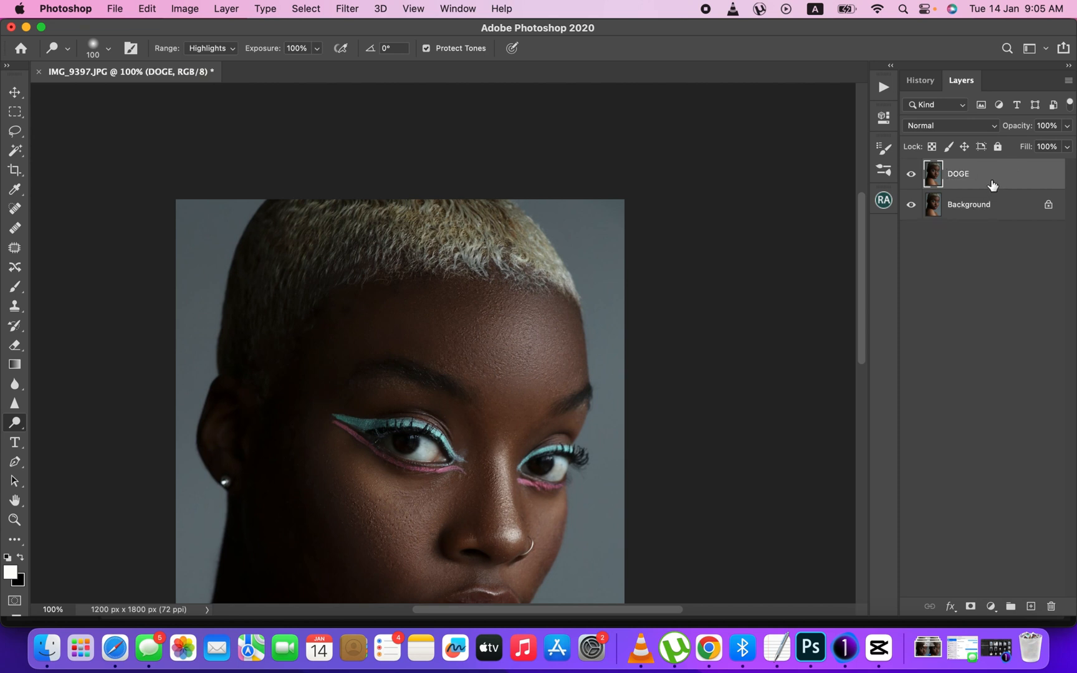
Select the DOGE layer and activate the Dodge Tool for working on the portrait
click(983, 203)
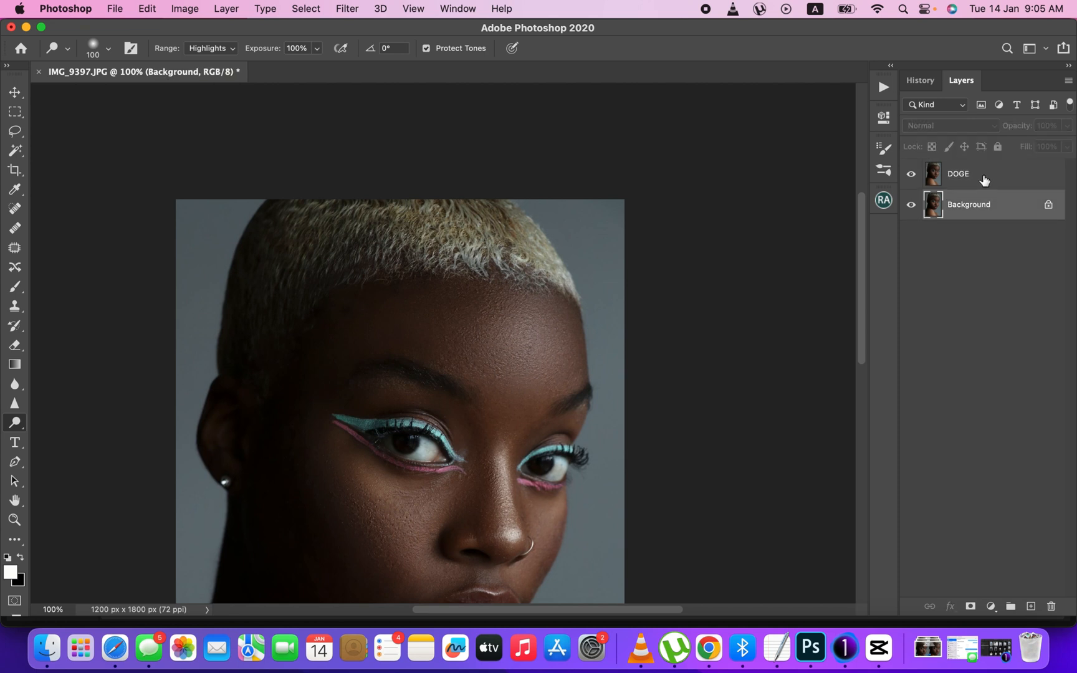
click(984, 180)
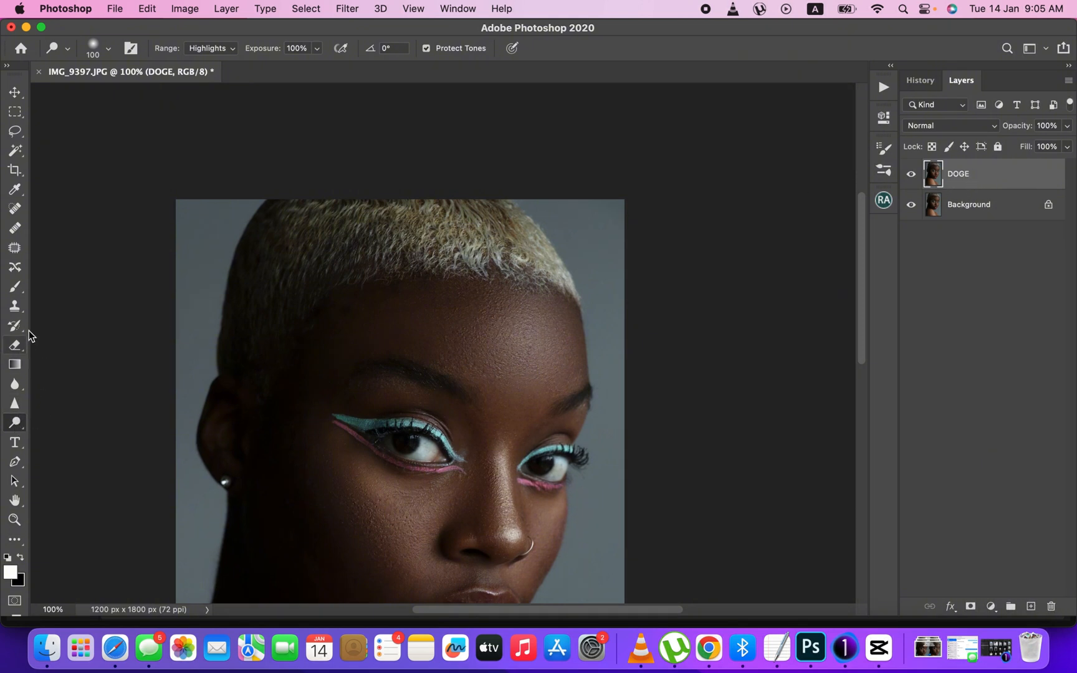
click(14, 426)
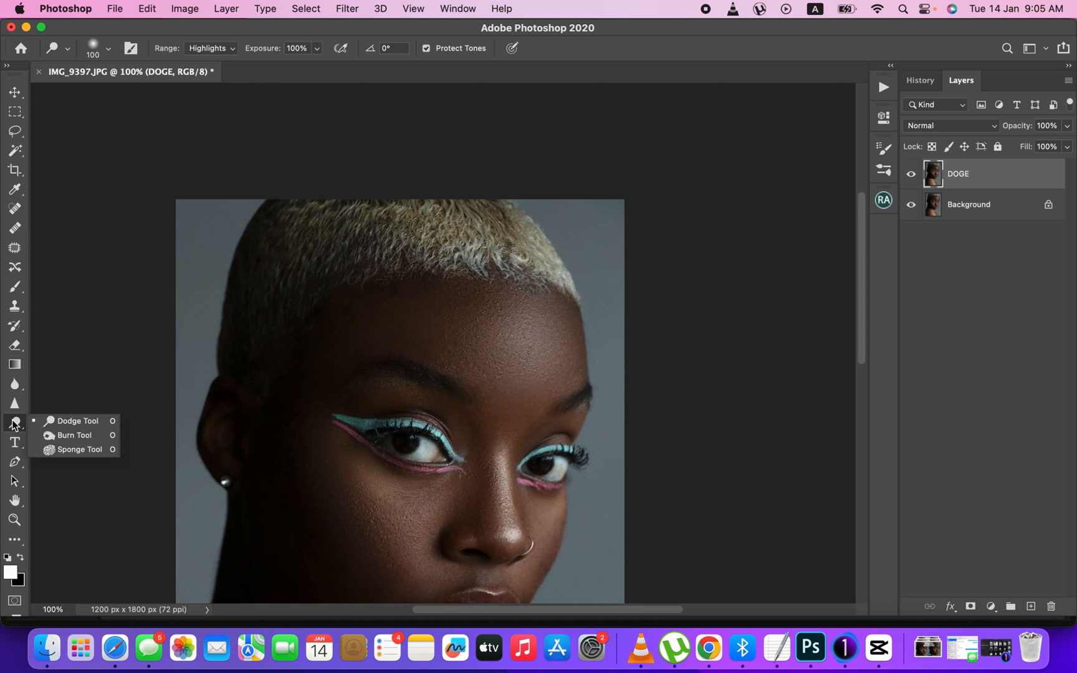
click(73, 421)
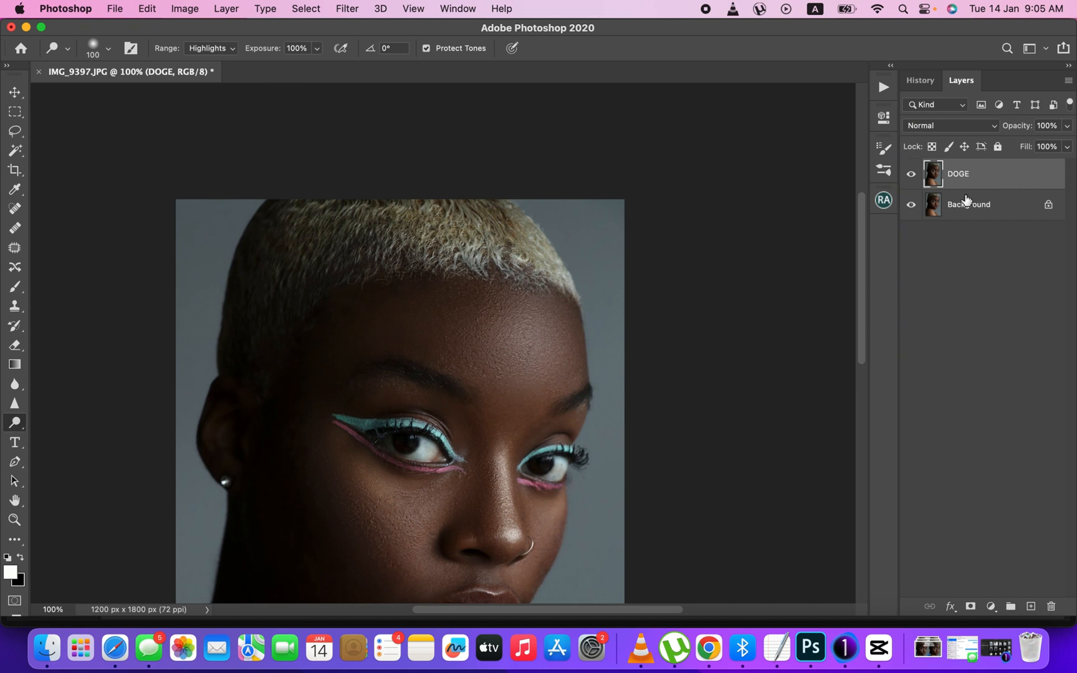
scroll(520, 375, down, 5)
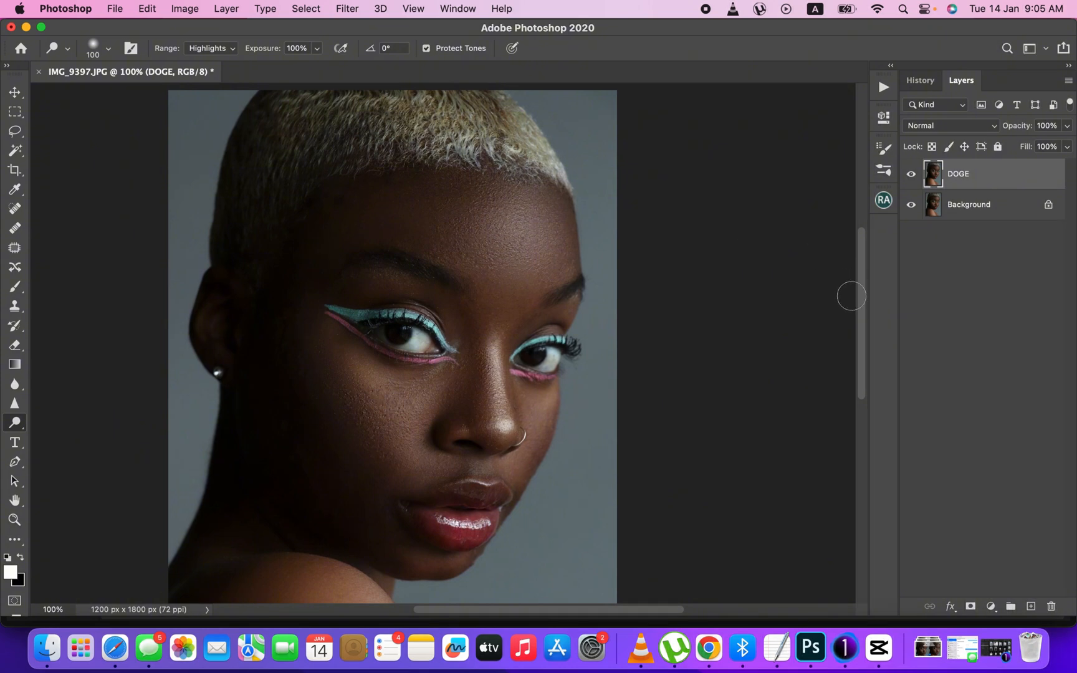
key(super+equal)
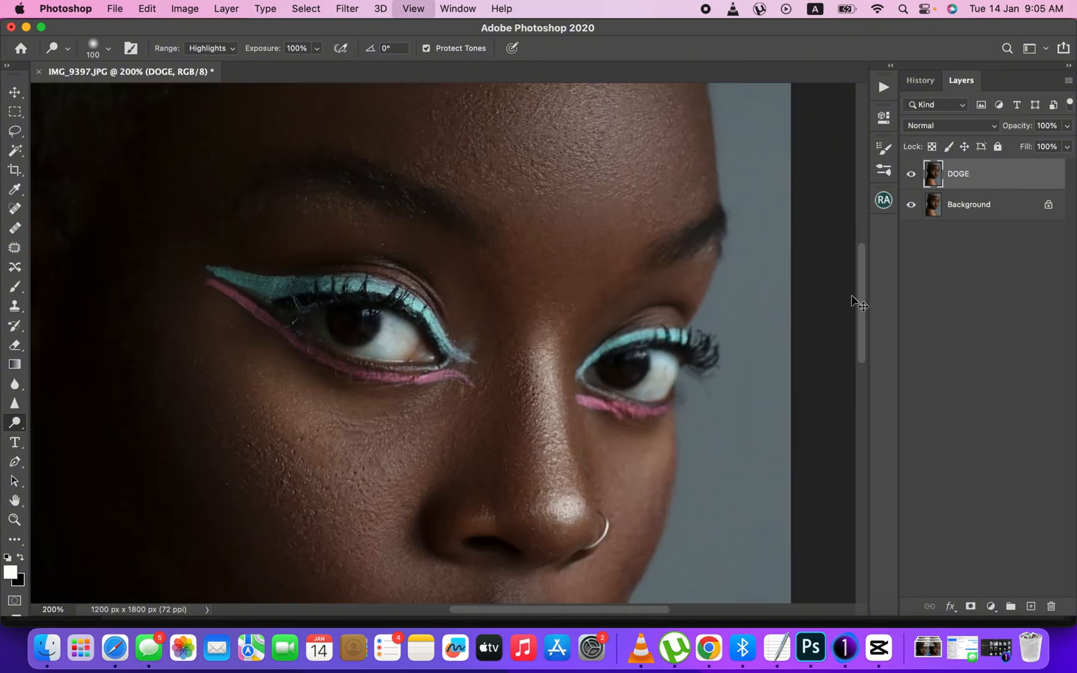
scroll(589, 320, up, 5)
key(super+minus)
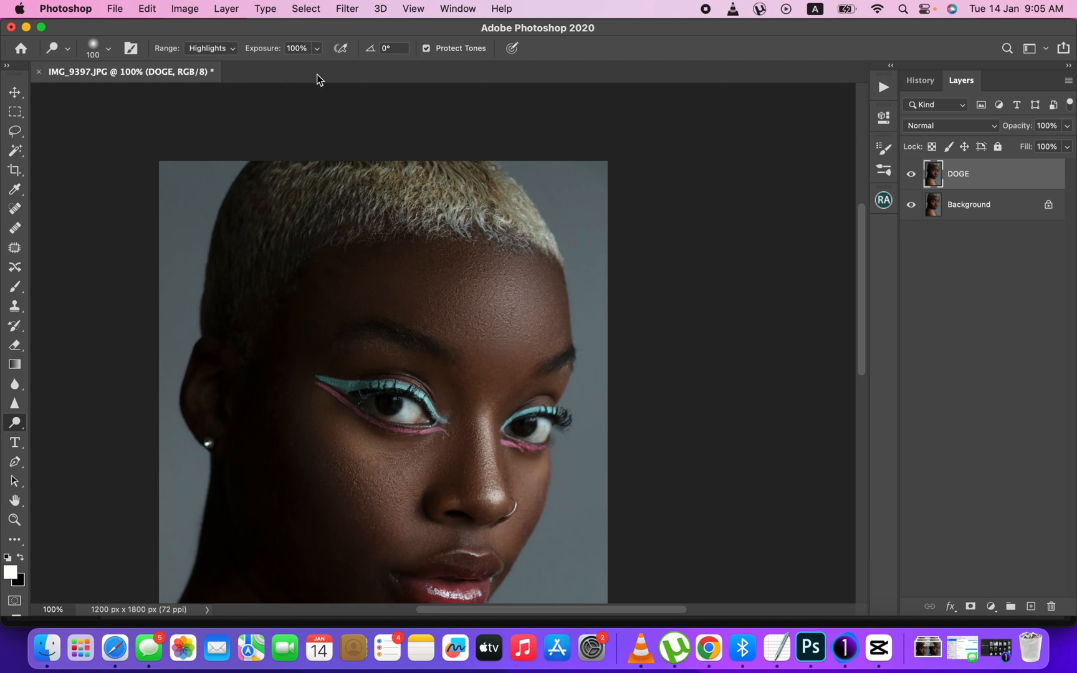
Lower the Dodge Tool's exposure to 2%, keeping a soft round brush
click(317, 48)
drag(326, 69, 286, 67)
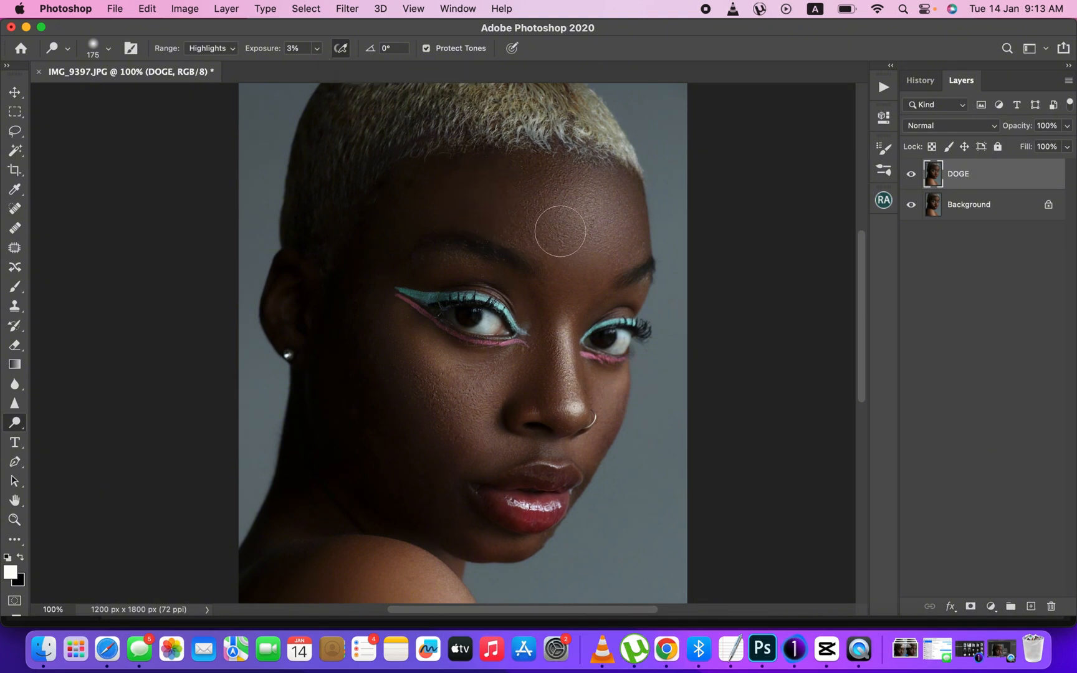
right_click(608, 247)
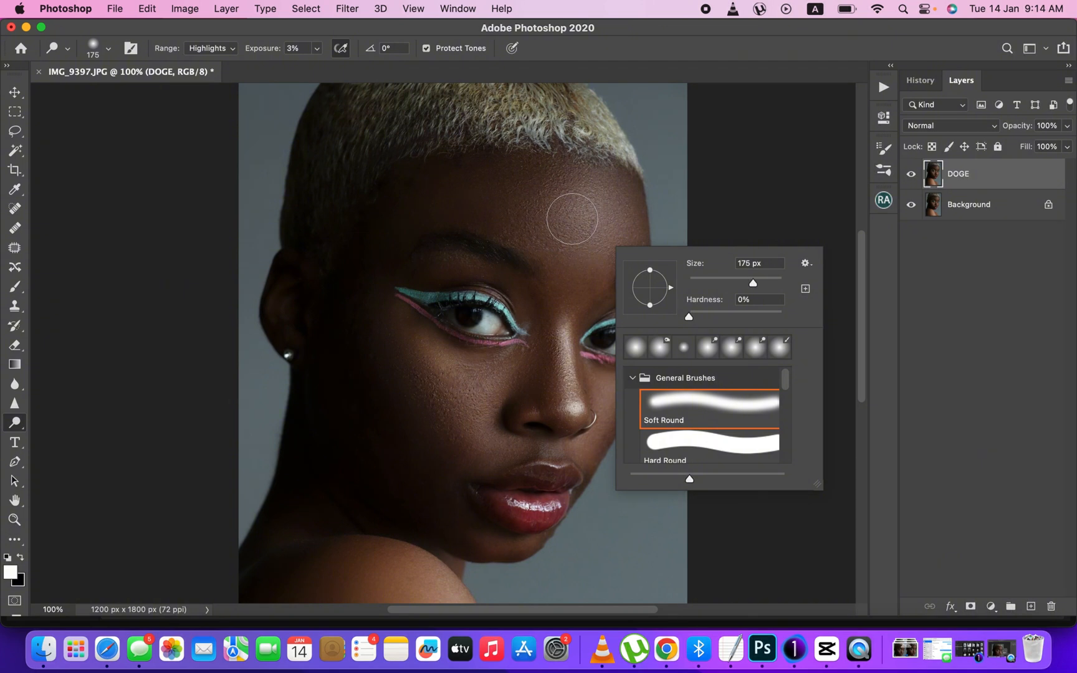
click(317, 48)
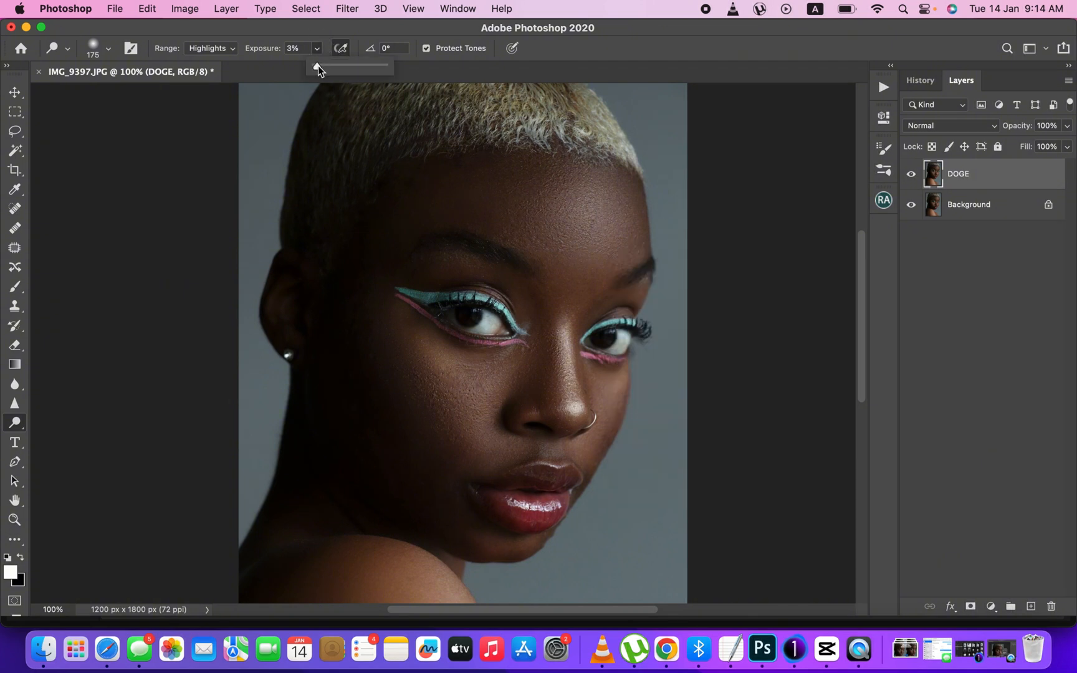
drag(316, 65, 316, 66)
Dodge the forehead highlight on the DOGE layer using soft brush sizes of about 100 to 125 px
key(bracketleft)
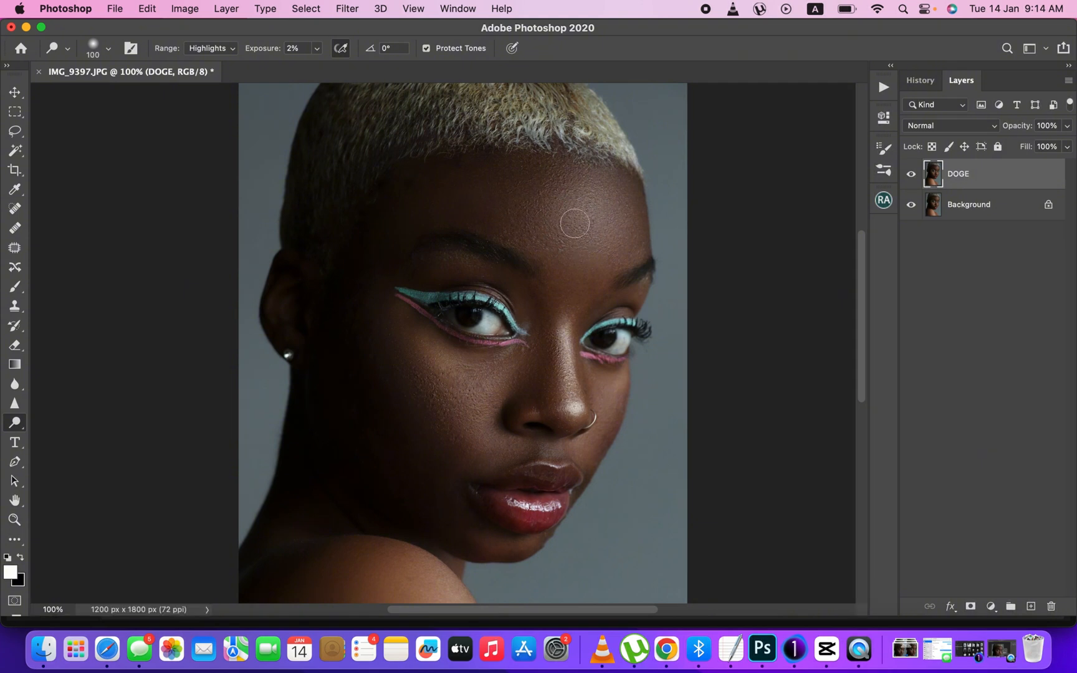
key(bracketright)
key(bracketright)
key(bracketright)
key(bracketright)
key(bracketright)
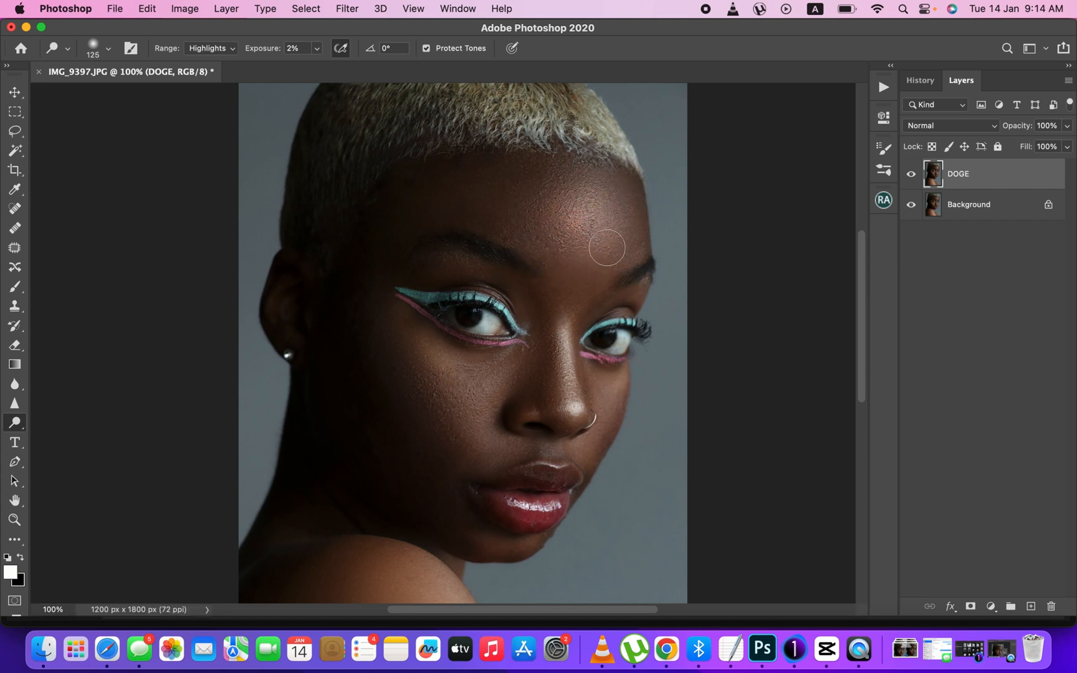
drag(521, 202, 561, 180)
mouse_move(607, 245)
mouse_down()
mouse_move(531, 251)
mouse_move(515, 205)
mouse_move(538, 229)
mouse_move(582, 165)
mouse_move(623, 223)
mouse_move(570, 251)
mouse_up()
Dodge the highlight along the nose bridge with a smaller brush of about 50 px
key(bracketleft)
key(bracketleft)
key(bracketright)
key(bracketright)
key(bracketleft)
key(bracketleft)
key(bracketleft)
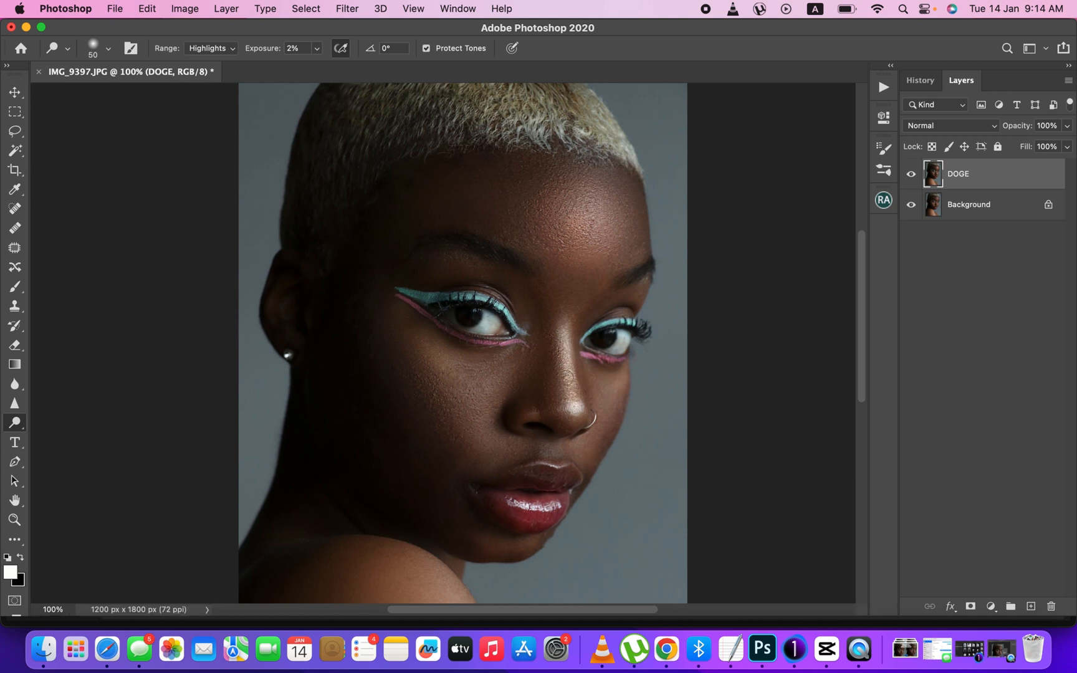
Dodge the near cheek below the eye with a large soft brush of 175 to 200 px
key(bracketright)
key(bracketright)
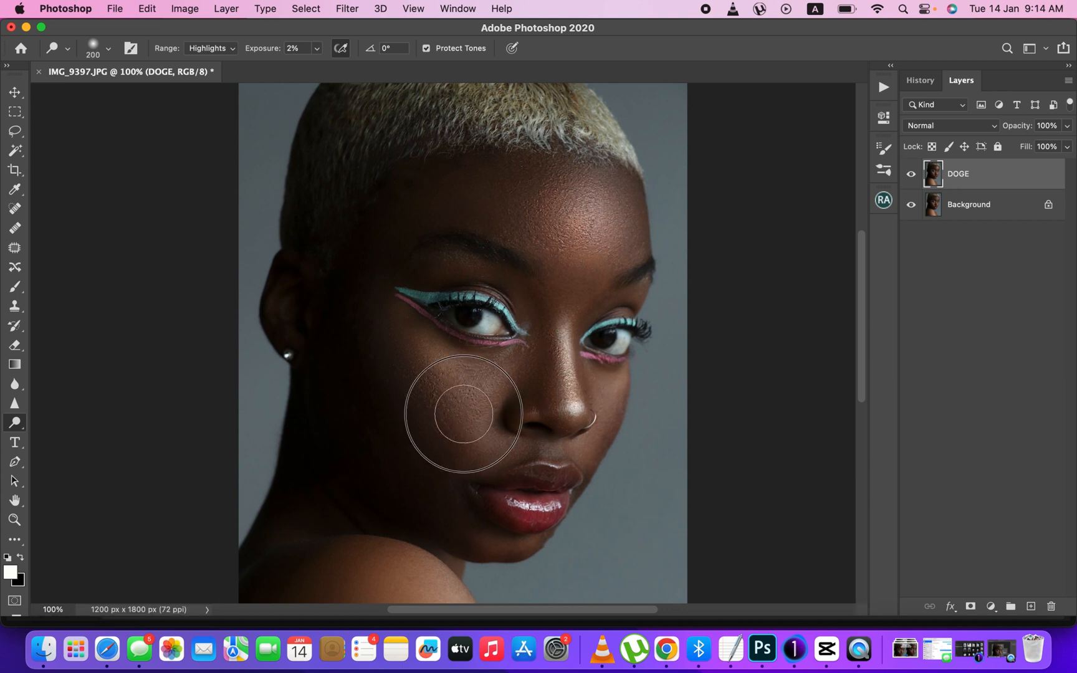
mouse_move(480, 415)
mouse_down()
mouse_move(486, 393)
mouse_move(481, 405)
mouse_move(469, 354)
mouse_move(479, 387)
mouse_move(443, 348)
mouse_move(496, 362)
mouse_move(467, 369)
mouse_move(518, 366)
mouse_move(497, 373)
mouse_move(500, 423)
mouse_move(485, 370)
mouse_move(493, 373)
mouse_up()
key(bracketright)
key(bracketright)
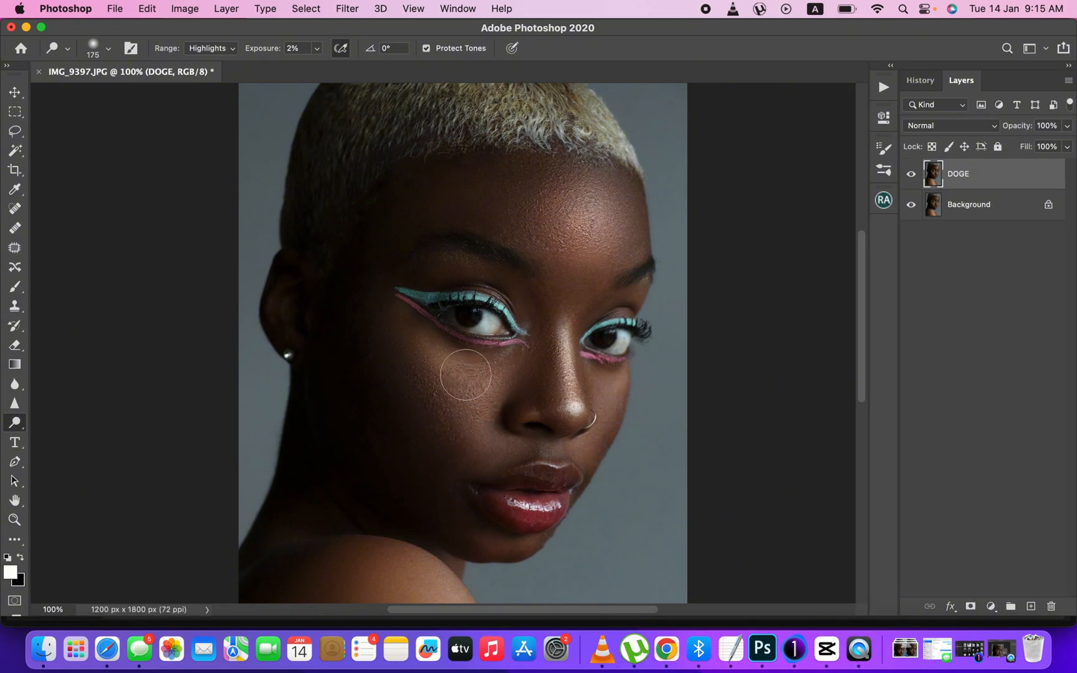
drag(457, 432, 402, 339)
Dodge the far cheek beside the nose ring with a small brush and the near lower cheek with a larger one
key(bracketleft)
key(bracketleft)
key(bracketleft)
key(bracketleft)
mouse_move(612, 417)
mouse_down()
mouse_move(588, 450)
mouse_move(600, 448)
mouse_move(604, 399)
mouse_up()
key(bracketright)
key(bracketright)
key(bracketright)
key(bracketright)
mouse_move(440, 409)
mouse_down()
mouse_move(487, 488)
mouse_move(486, 389)
mouse_move(455, 350)
mouse_move(491, 379)
mouse_move(501, 479)
mouse_up()
Dodge the highlights on the near shoulder and upper arm with a 200 px brush
key(bracketleft)
key(space)
drag(533, 440, 551, 191)
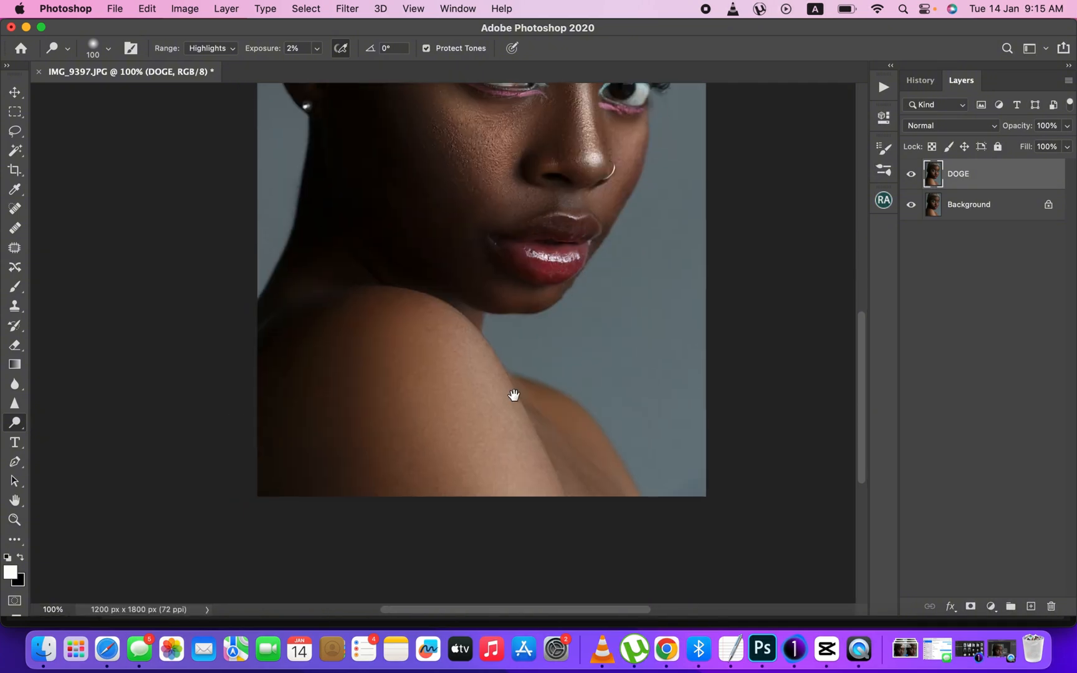
key(bracketright)
mouse_move(431, 351)
mouse_down()
mouse_move(467, 418)
mouse_move(449, 408)
mouse_move(514, 476)
mouse_move(477, 445)
mouse_move(432, 372)
mouse_move(360, 385)
mouse_move(413, 342)
mouse_move(484, 511)
mouse_move(414, 315)
mouse_move(505, 474)
mouse_move(507, 510)
mouse_up()
mouse_move(405, 435)
mouse_down()
mouse_move(413, 392)
mouse_move(469, 385)
mouse_move(493, 432)
mouse_move(468, 455)
mouse_up()
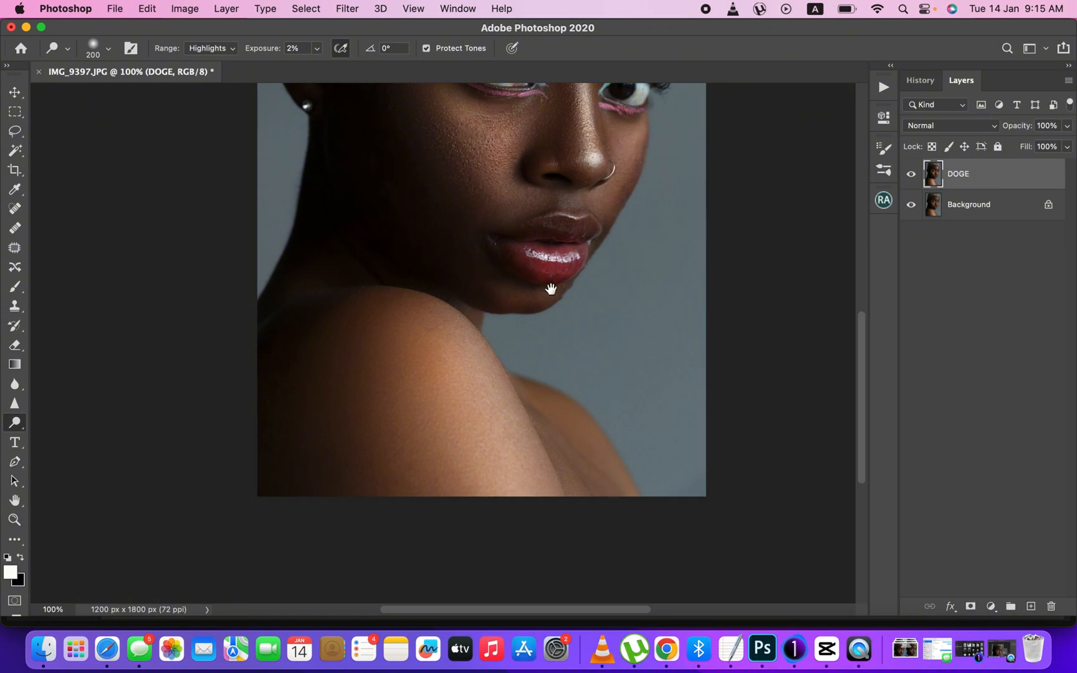
Brighten the near cheek further from under the eye toward the mouth, varying the brush size
drag(551, 288, 605, 492)
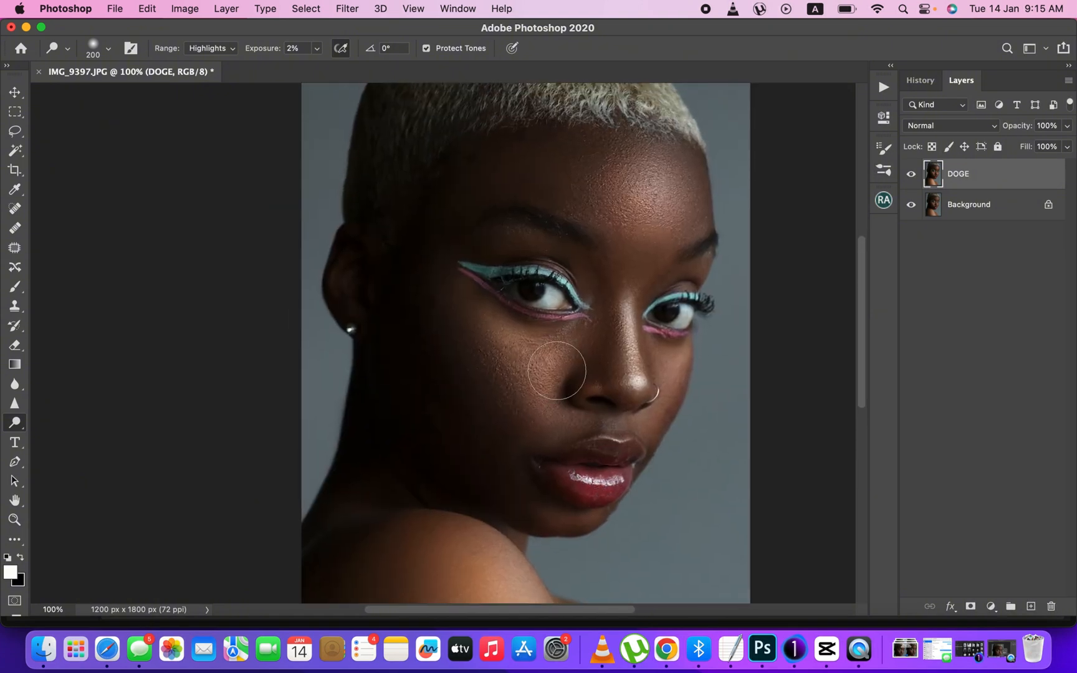
key(bracketleft)
key(bracketleft)
key(bracketleft)
mouse_move(503, 338)
mouse_down()
mouse_move(570, 340)
mouse_move(525, 342)
mouse_move(556, 354)
mouse_move(568, 441)
mouse_up()
key(bracketright)
key(bracketright)
drag(529, 384, 455, 322)
Dodge the far cheek and the area around the far eye with a 125 px brush
key(bracketleft)
key(bracketleft)
click(683, 365)
drag(679, 367, 655, 359)
click(673, 312)
Compare the portrait before and after by toggling the DOGE layer's visibility at 100% and 66.7%
click(911, 173)
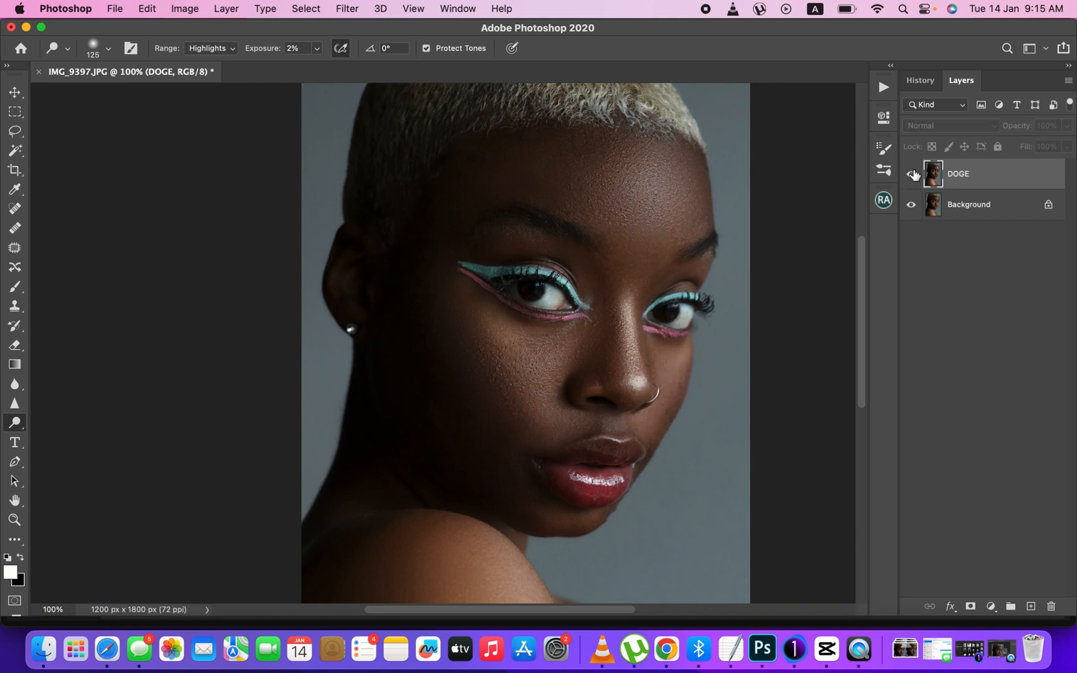
click(911, 173)
key(super+minus)
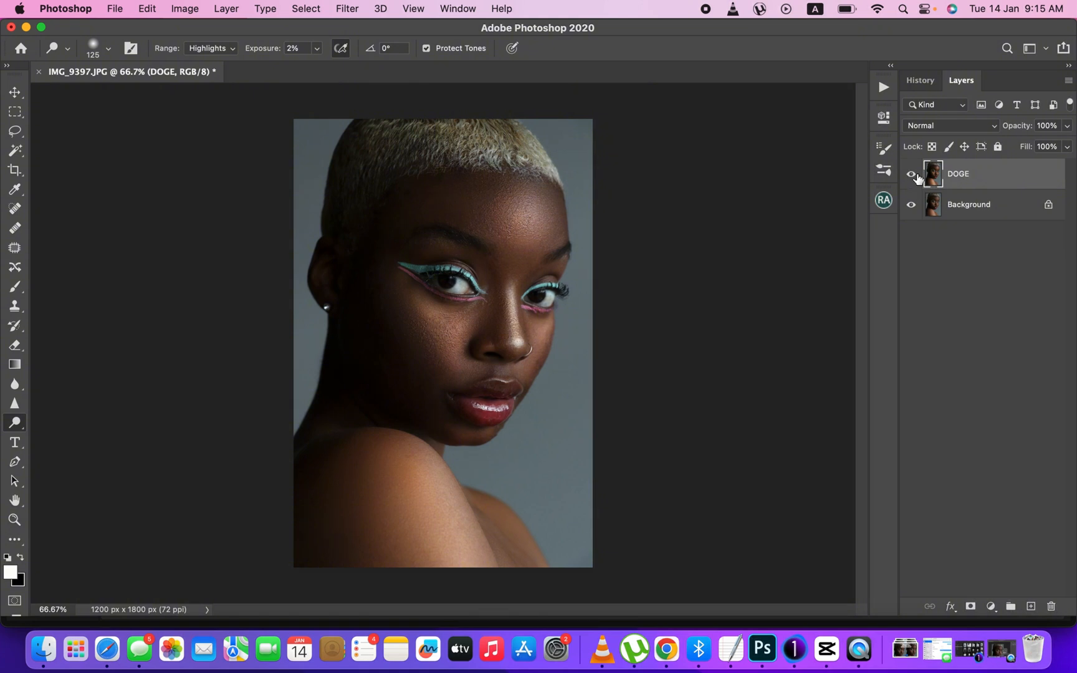
click(912, 174)
click(912, 174)
Switch to the Burn Tool with a 175 px brush, undo the trial forehead stroke and set the exposure to 2%
drag(15, 426, 68, 433)
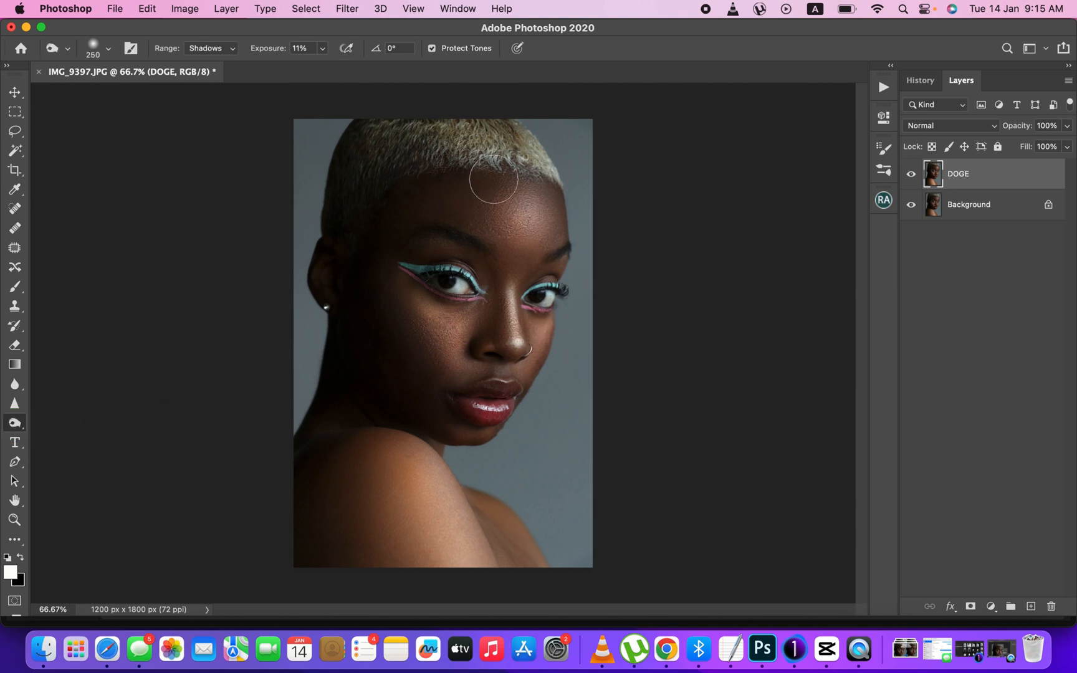
key(bracketleft)
mouse_move(469, 212)
mouse_down()
mouse_move(490, 192)
mouse_move(541, 200)
mouse_up()
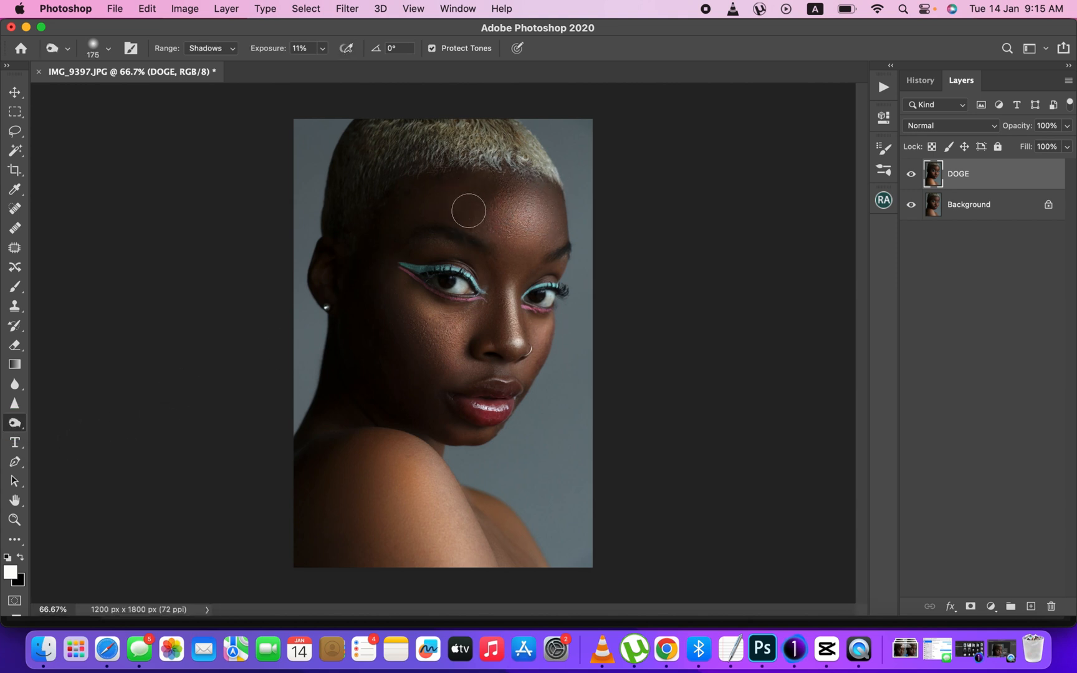
key(super+z)
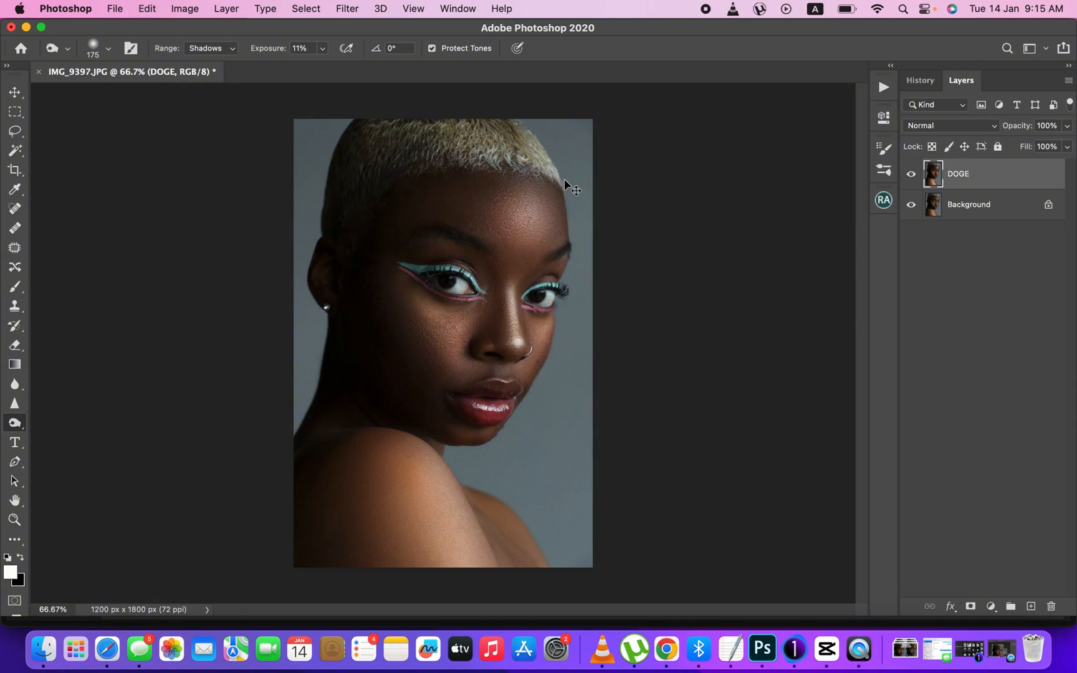
drag(318, 50, 317, 65)
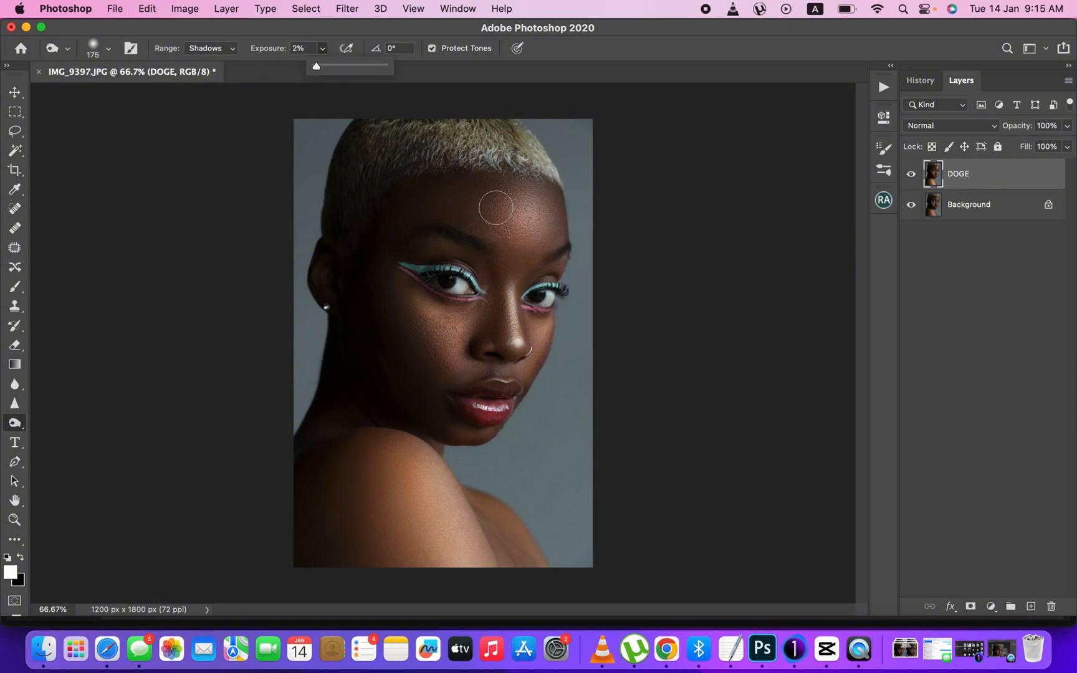
Burn the forehead up to the hairline, enlarging the brush from 175 to 250 px
click(472, 202)
mouse_move(472, 202)
mouse_down()
mouse_move(553, 224)
mouse_move(551, 242)
mouse_move(478, 197)
mouse_move(551, 232)
mouse_move(464, 199)
mouse_move(549, 226)
mouse_move(483, 223)
mouse_move(488, 164)
mouse_up()
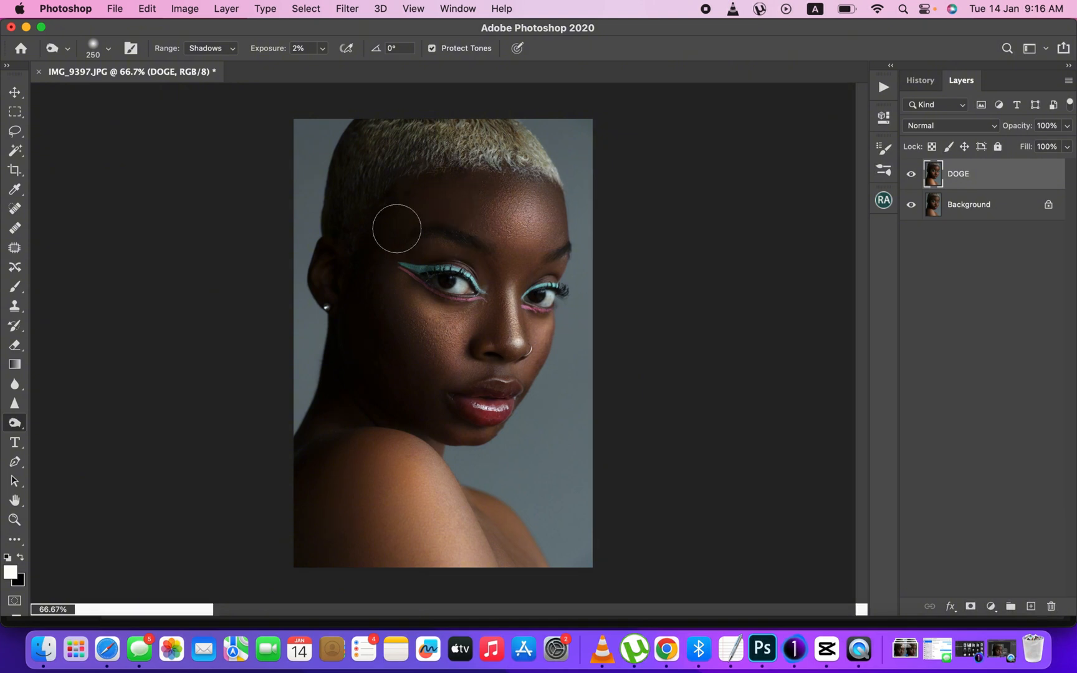
key(bracketright)
key(bracketright)
drag(480, 193, 494, 240)
Burn the near cheek with a 175 px brush and darken the area beside the nose and inner eyes
key(bracketleft)
key(bracketleft)
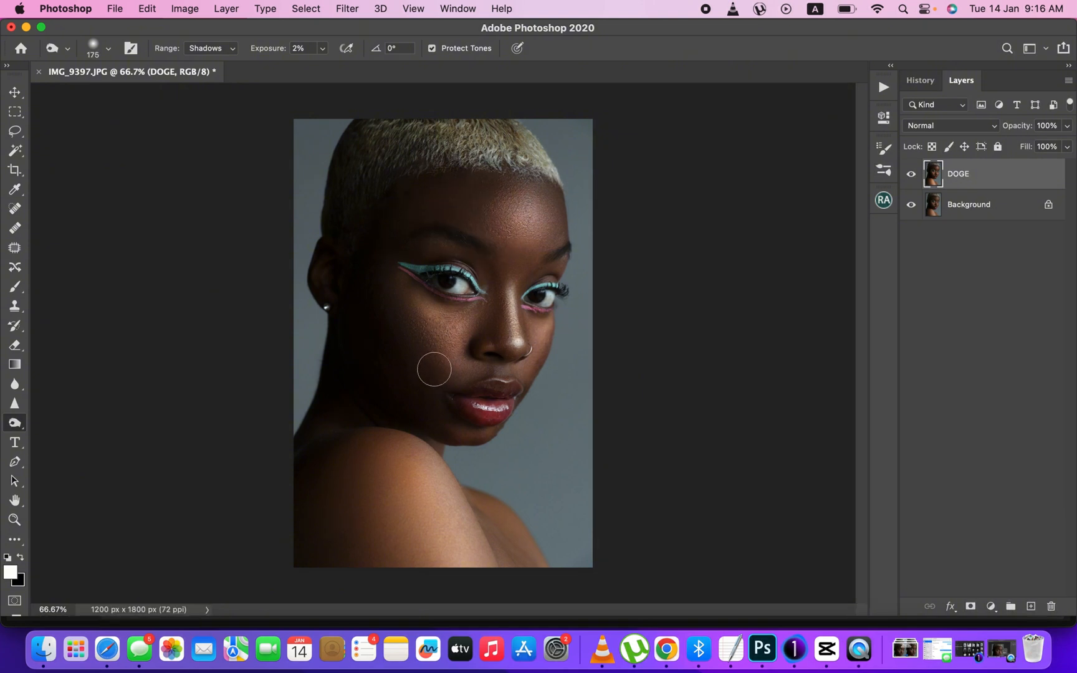
mouse_move(435, 370)
mouse_down()
mouse_move(407, 302)
mouse_move(436, 353)
mouse_up()
mouse_move(487, 308)
mouse_down()
mouse_move(500, 337)
mouse_move(520, 297)
mouse_move(524, 339)
mouse_up()
key(bracketright)
click(505, 301)
Burn the shoulder, forehead, far cheek and jaw area, varying the brush size
key(bracketright)
key(bracketright)
key(bracketright)
mouse_move(354, 531)
mouse_down()
mouse_move(387, 447)
mouse_move(361, 460)
mouse_move(357, 584)
mouse_move(313, 513)
mouse_move(327, 464)
mouse_move(382, 378)
mouse_move(363, 392)
mouse_move(377, 316)
mouse_move(429, 397)
mouse_move(396, 327)
mouse_move(410, 238)
mouse_move(443, 223)
mouse_move(425, 217)
mouse_move(487, 169)
mouse_up()
mouse_move(539, 202)
mouse_down()
mouse_move(494, 190)
mouse_move(491, 217)
mouse_move(495, 199)
mouse_move(518, 243)
mouse_move(551, 205)
mouse_move(556, 246)
mouse_up()
mouse_move(554, 344)
mouse_down()
mouse_move(491, 427)
mouse_move(388, 372)
mouse_up()
key(])
key(])
click(437, 378)
Compare the portrait before and after burning by toggling the DOGE layer's visibility
click(911, 175)
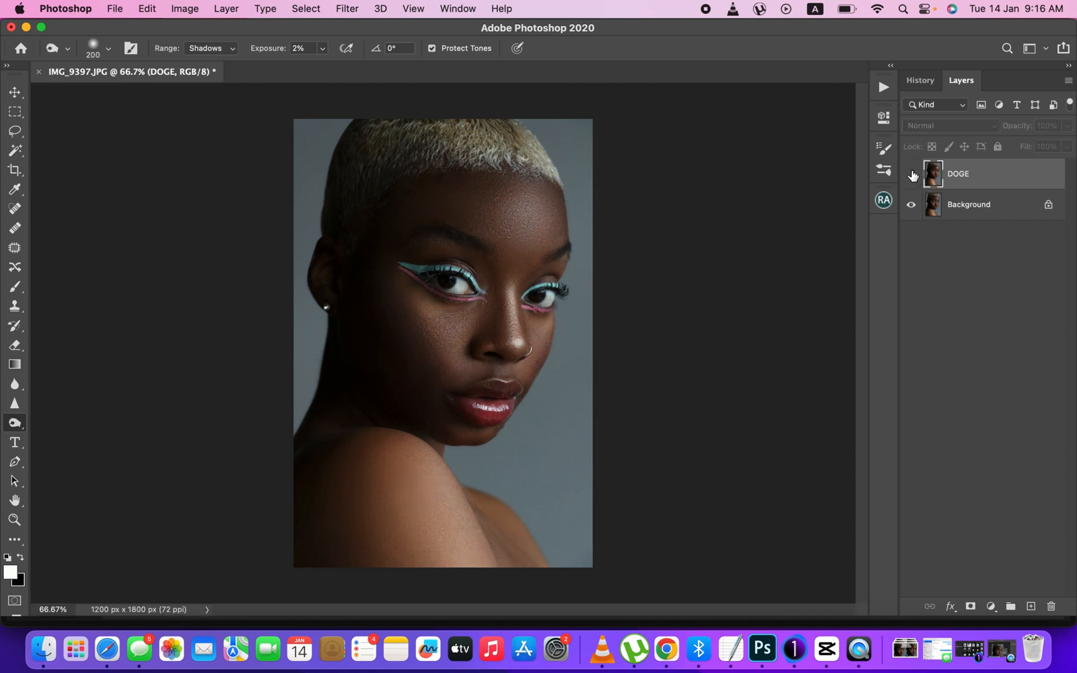
click(911, 174)
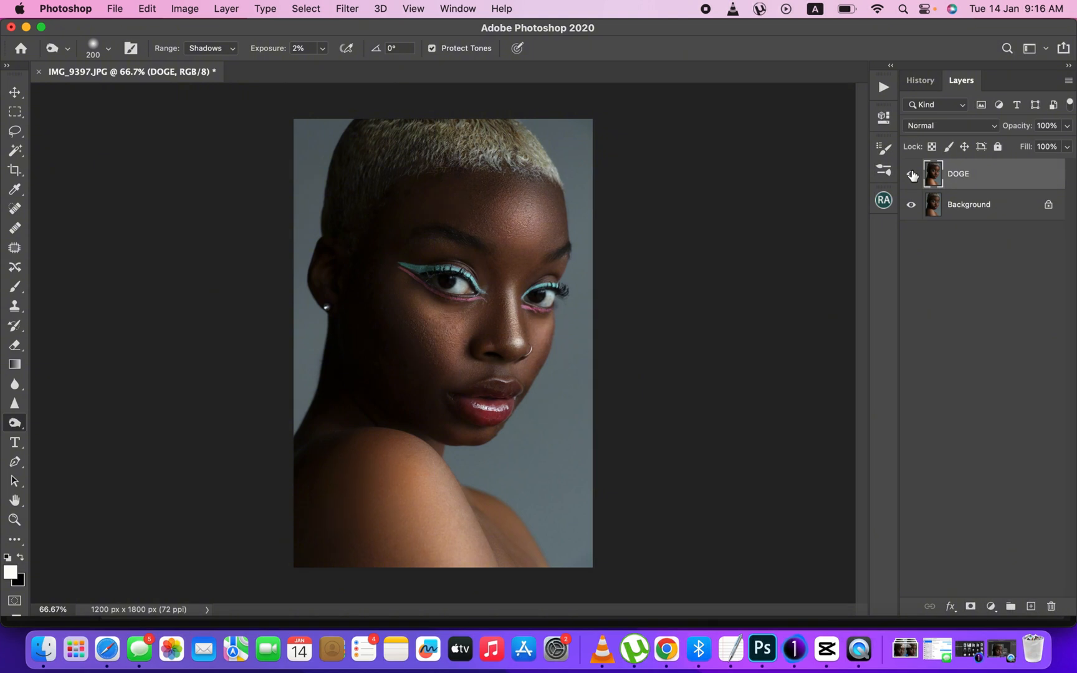
click(911, 175)
click(911, 174)
Lower the DOGE layer's opacity to 79% and compare the portrait with and without it
click(1068, 125)
drag(1067, 144, 1051, 147)
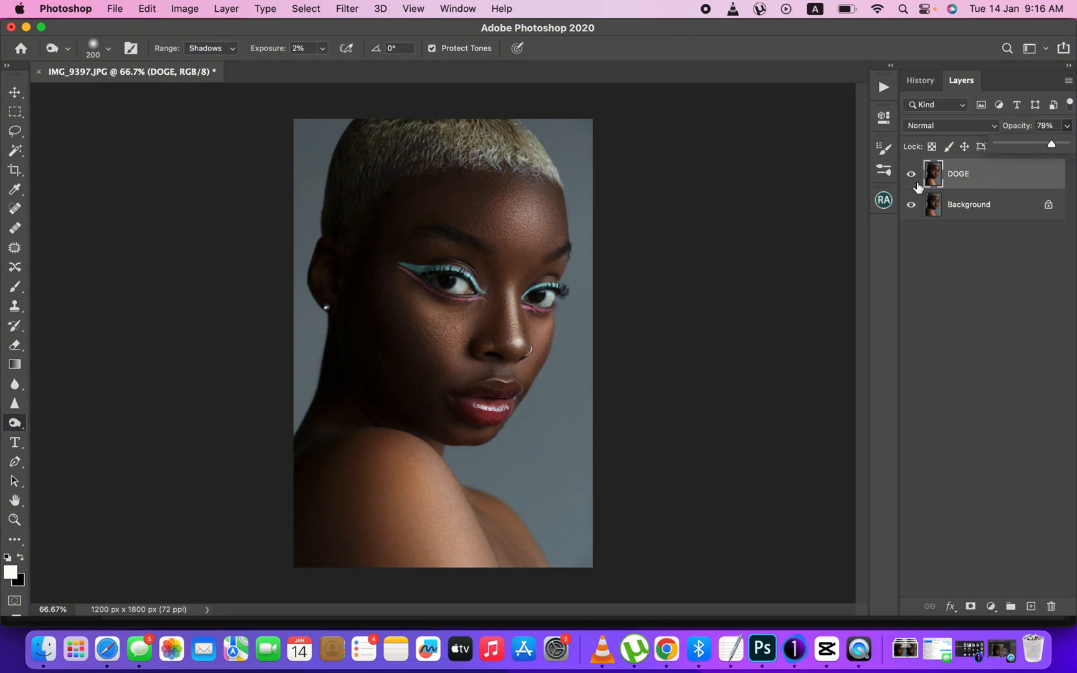
click(912, 175)
click(913, 173)
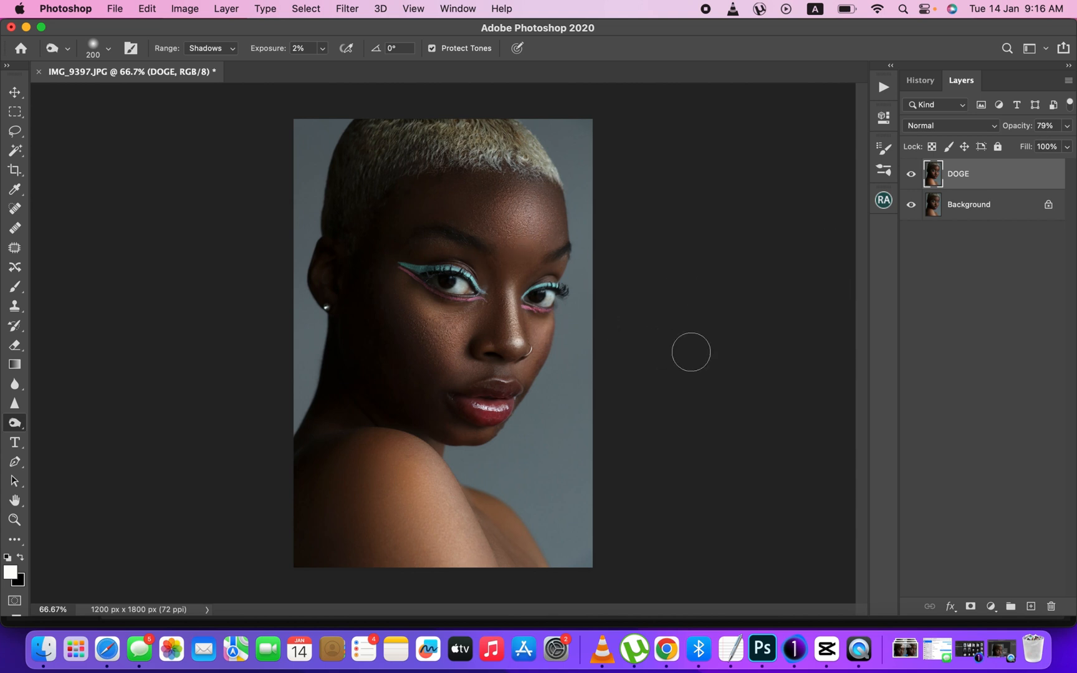
Add a Color Lookup adjustment layer above DOGE and load the F-6620-STD.3dl LUT
click(991, 606)
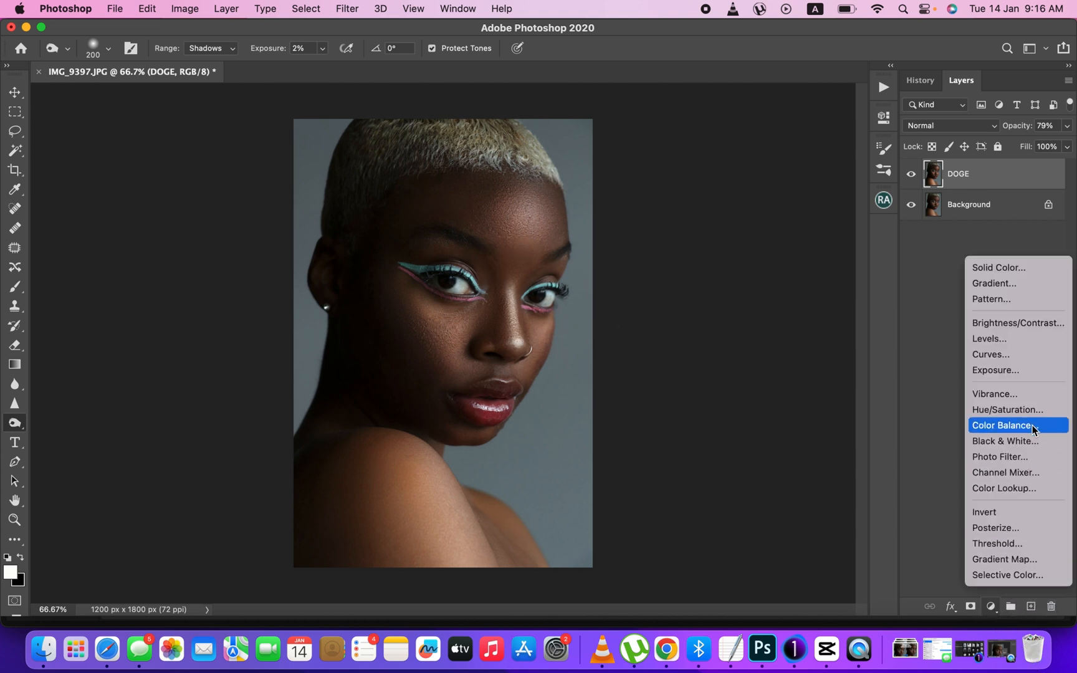
click(1027, 491)
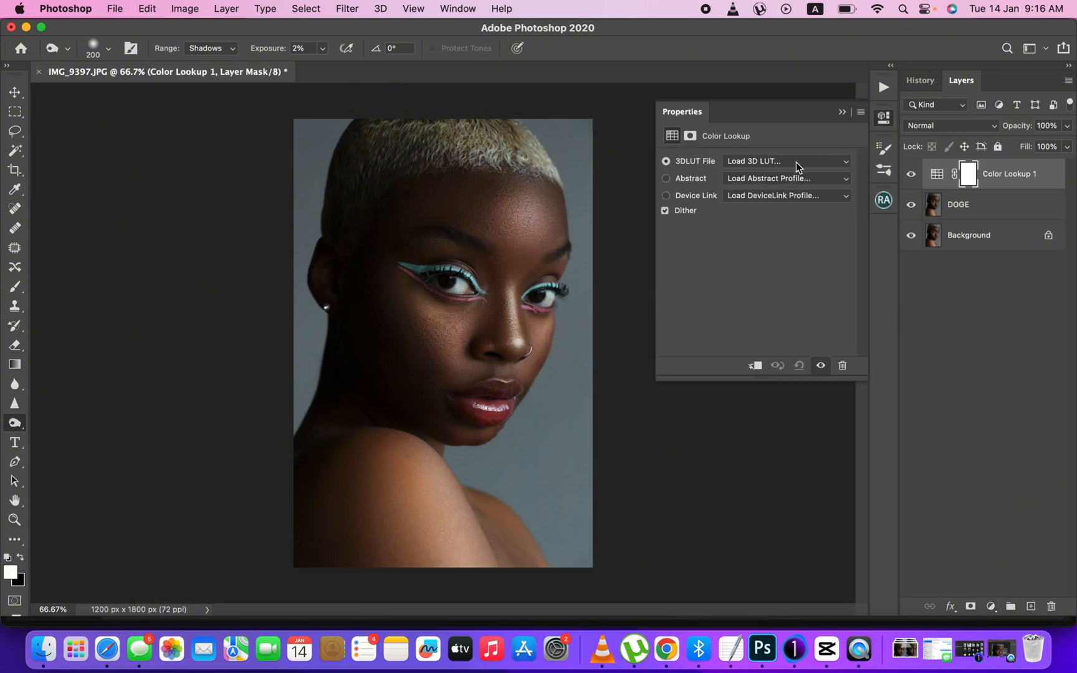
click(796, 163)
scroll(779, 374, down, 15)
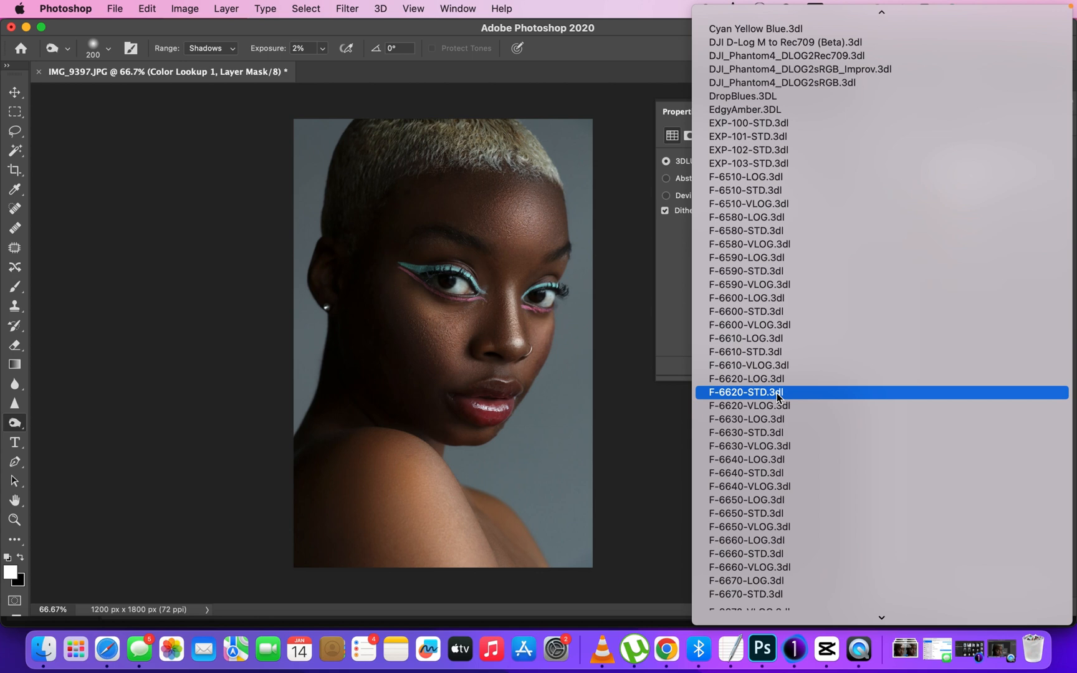
click(777, 392)
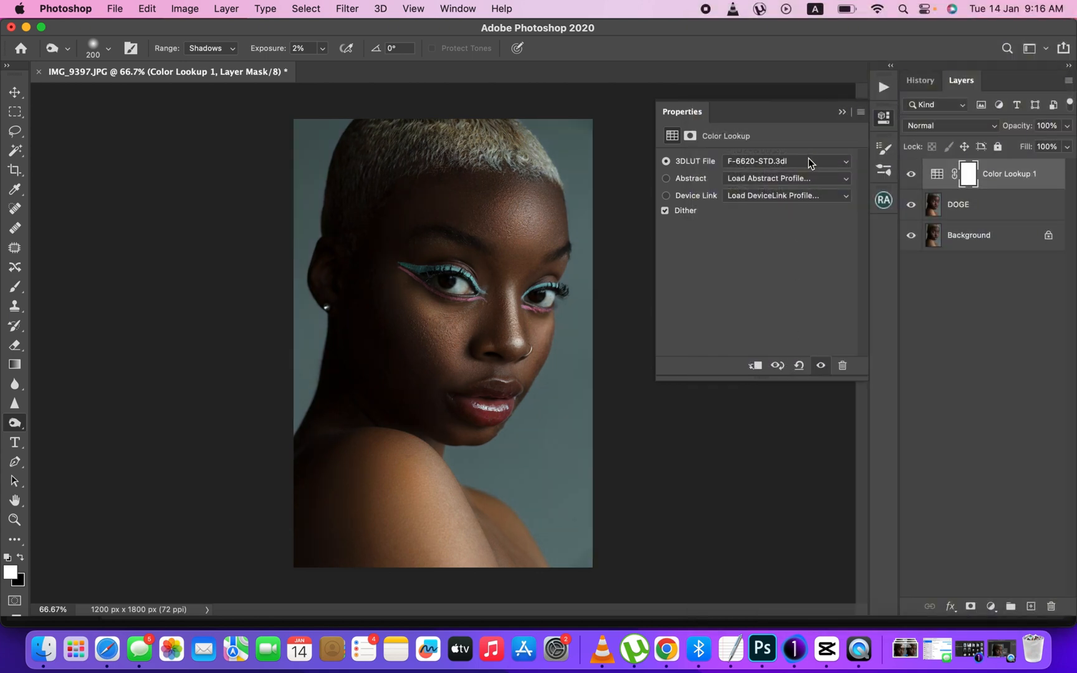
Try the 3D LUTs F-6630-STD, F-6640-STD, F-6650-STD and F-6660-STD on the Color Lookup layer
click(810, 163)
click(818, 209)
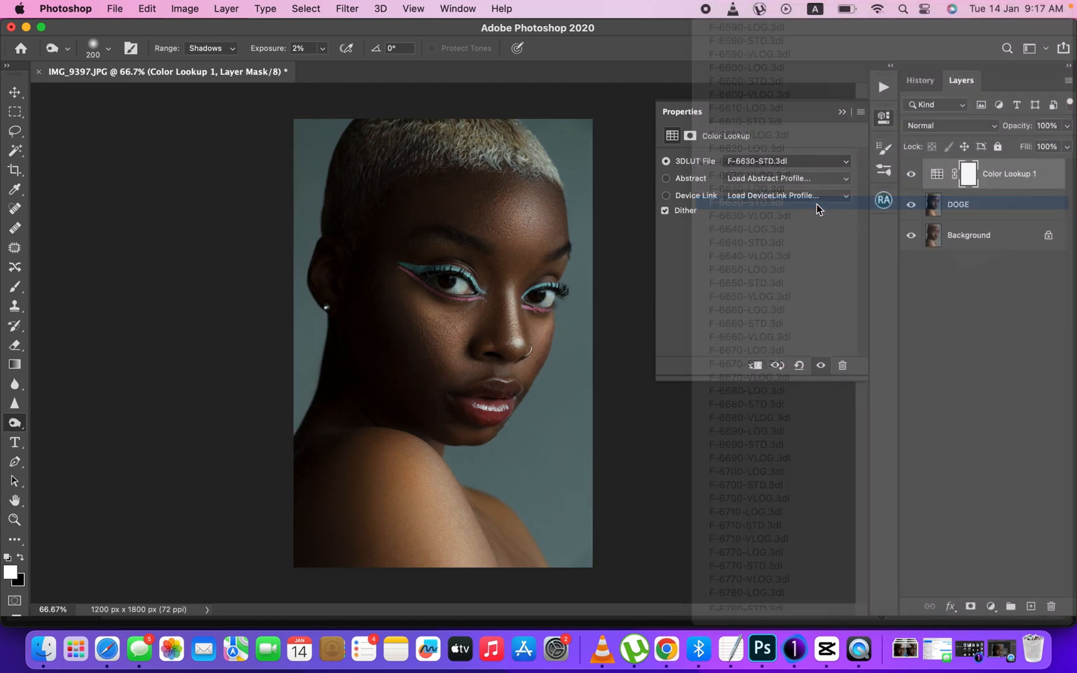
click(823, 164)
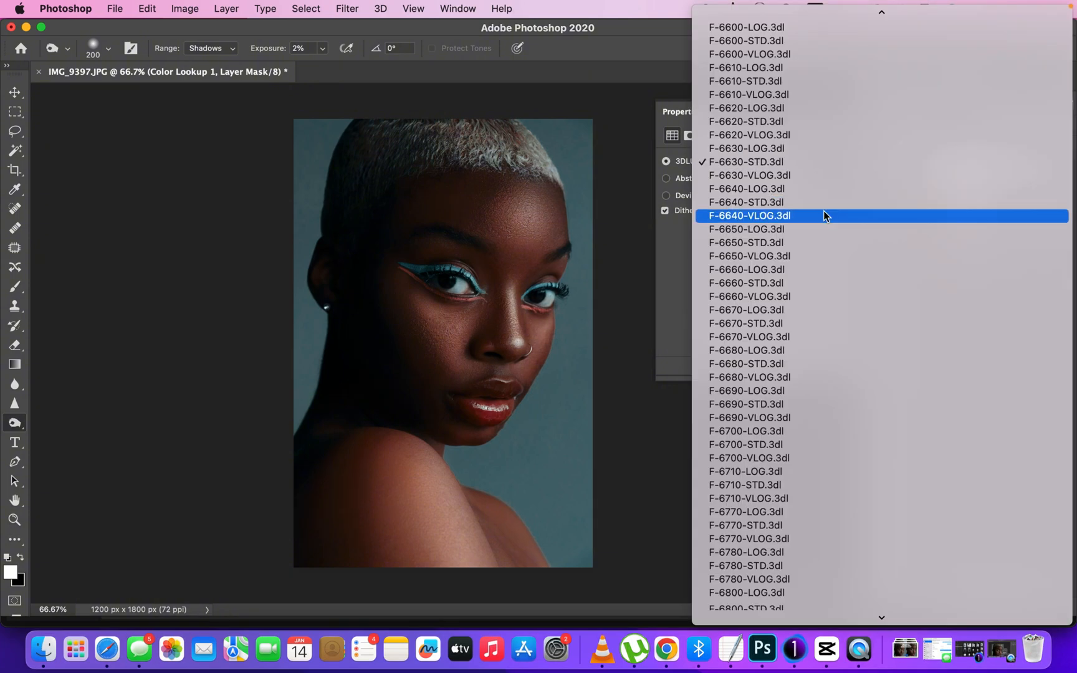
click(823, 208)
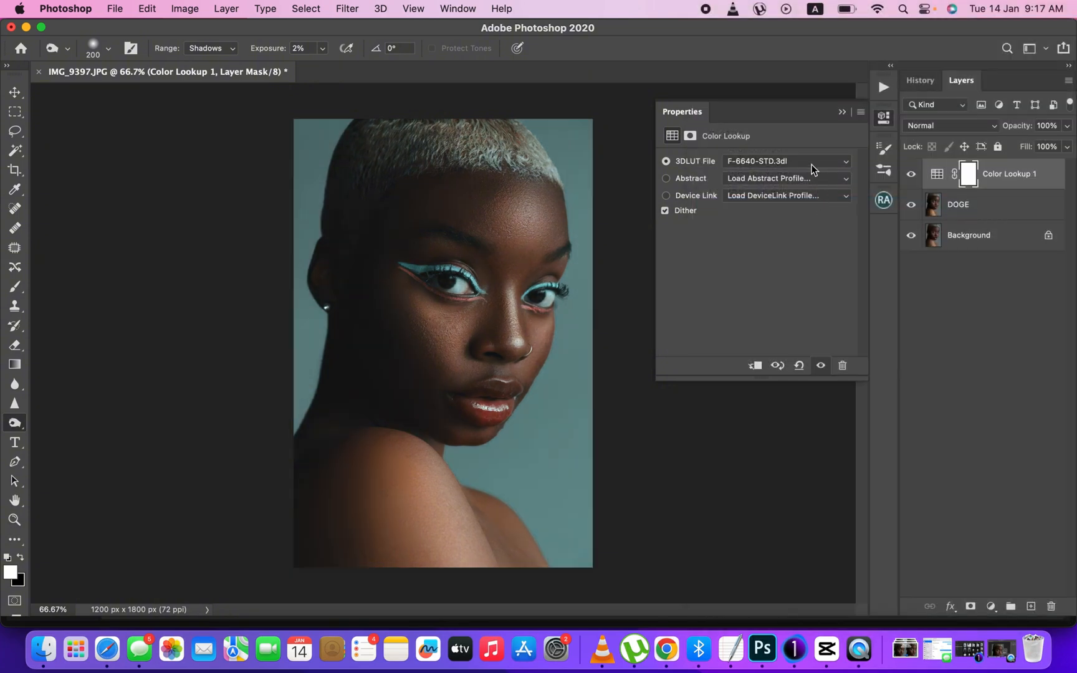
click(811, 166)
click(797, 202)
click(799, 160)
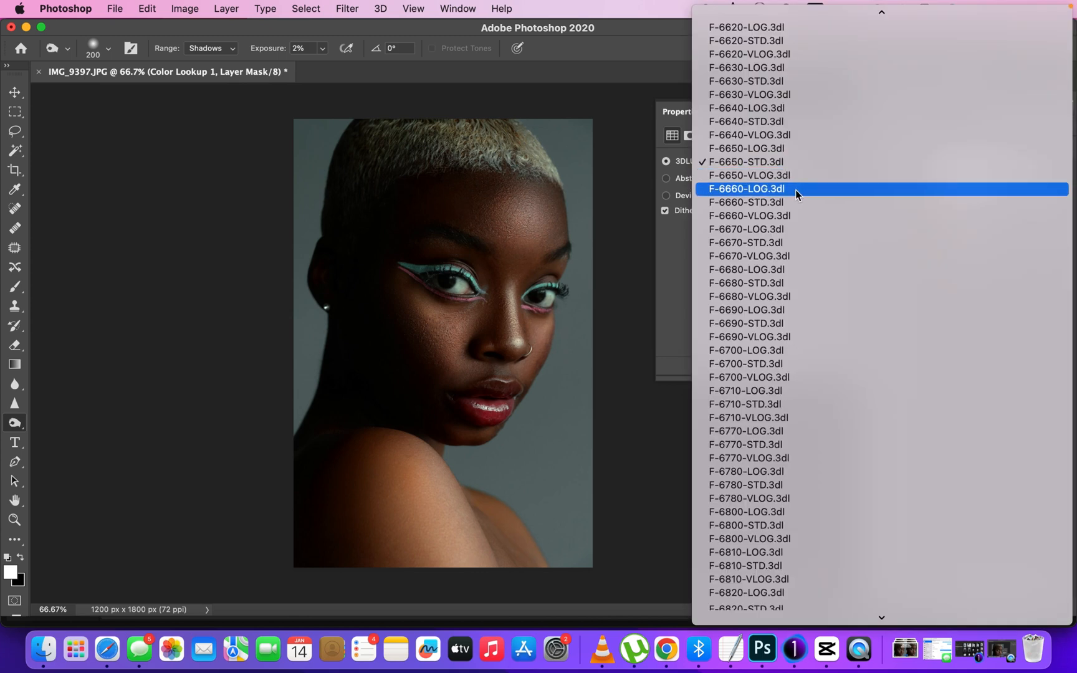
click(793, 202)
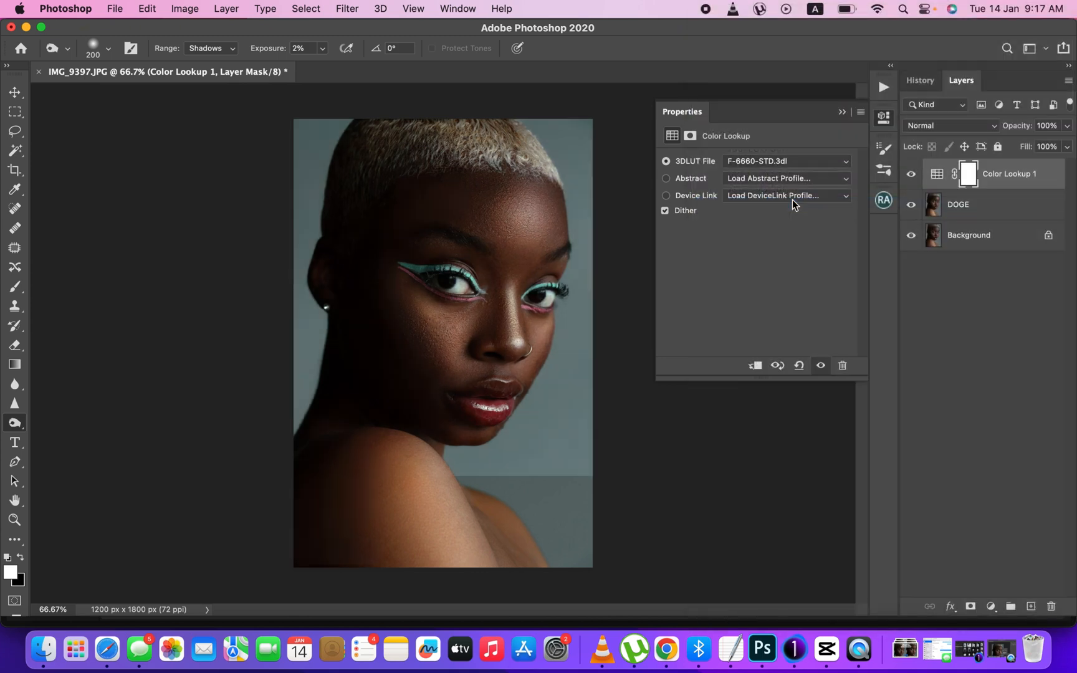
Try the 3D LUTs F-6670-STD, F-6680-STD, F-6690-STD and F-6700-STD on the portrait
click(787, 161)
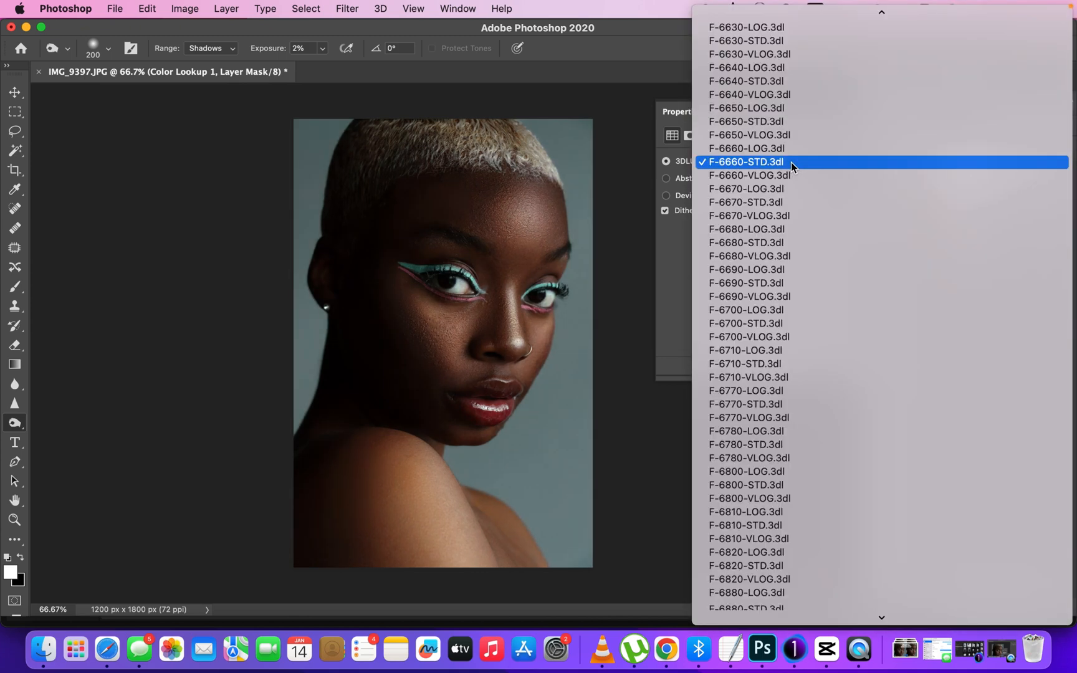
click(779, 207)
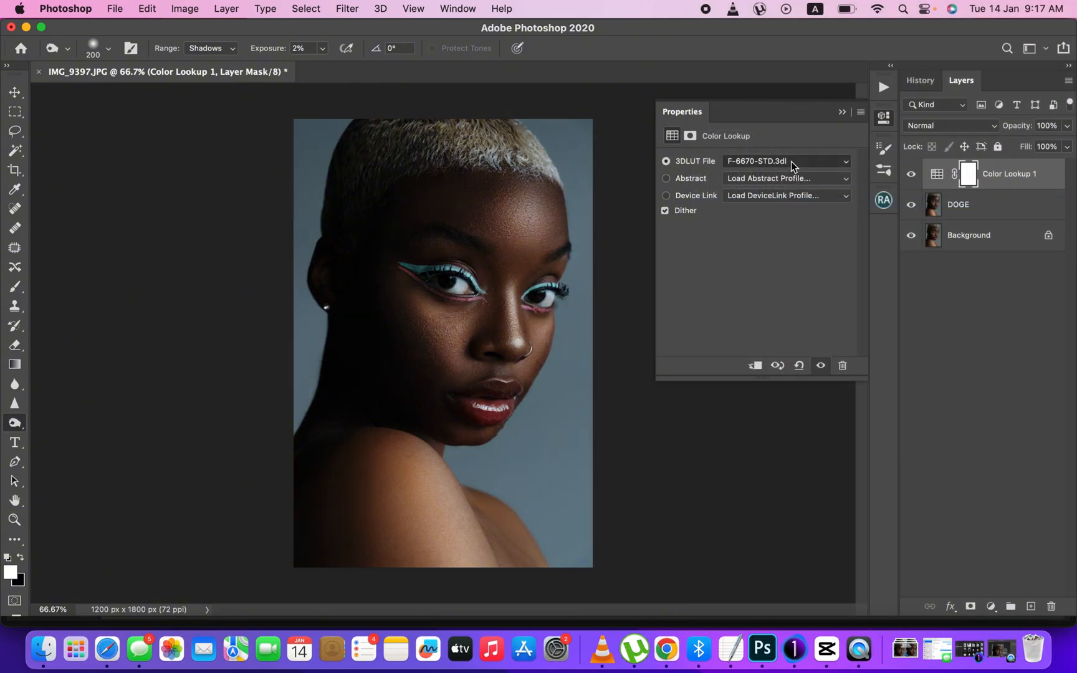
click(791, 162)
click(803, 207)
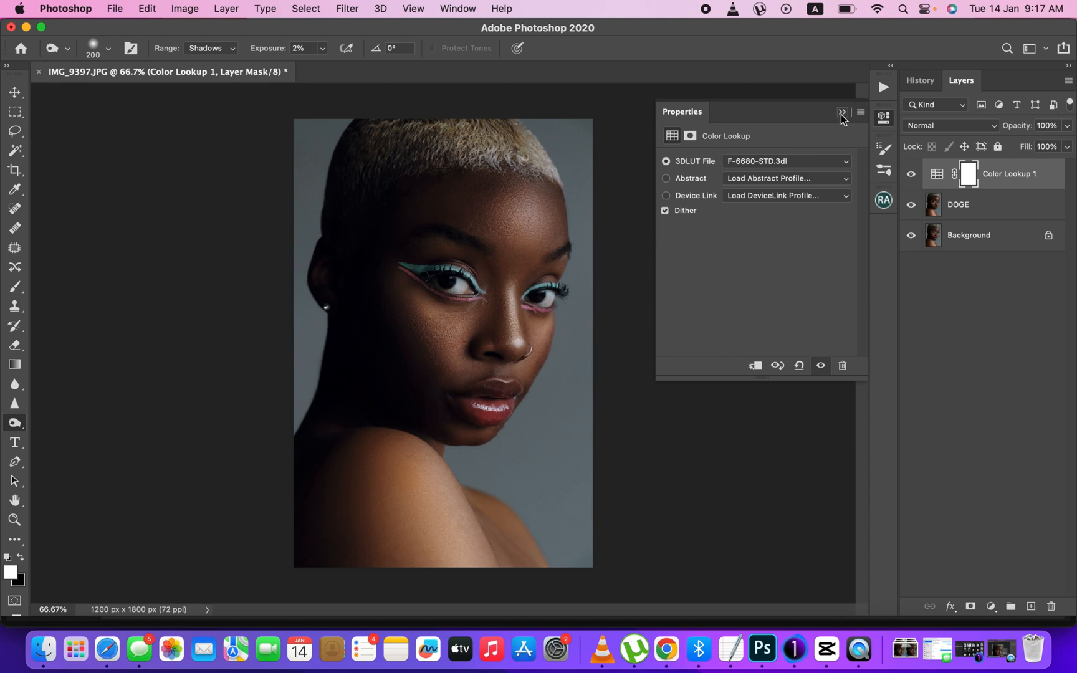
click(804, 164)
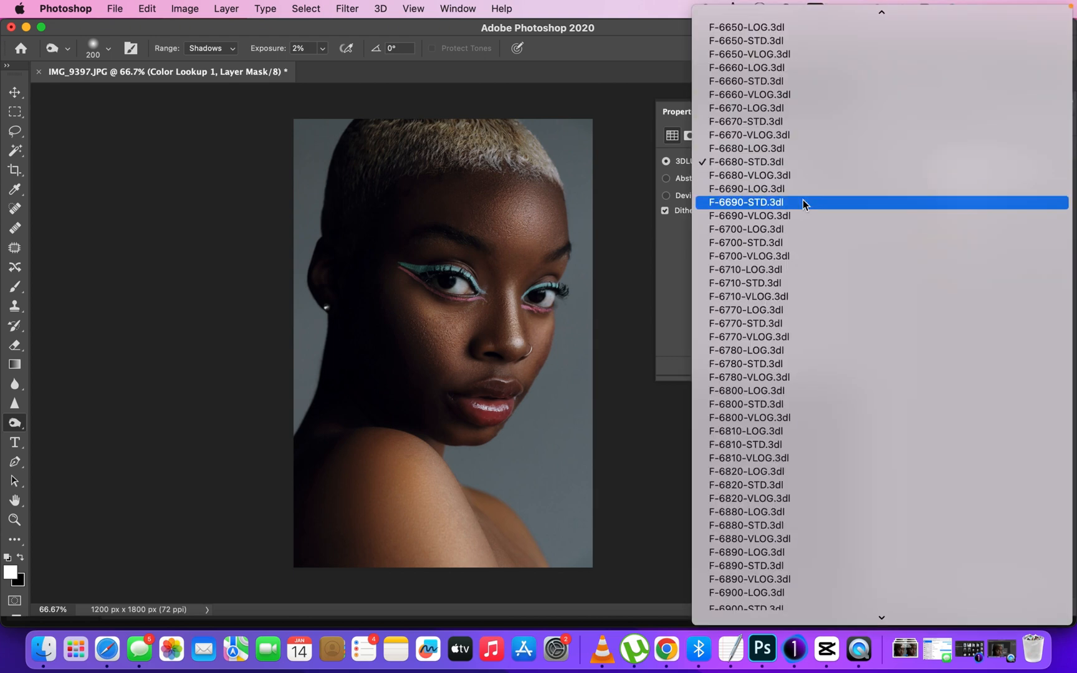
click(803, 200)
click(809, 162)
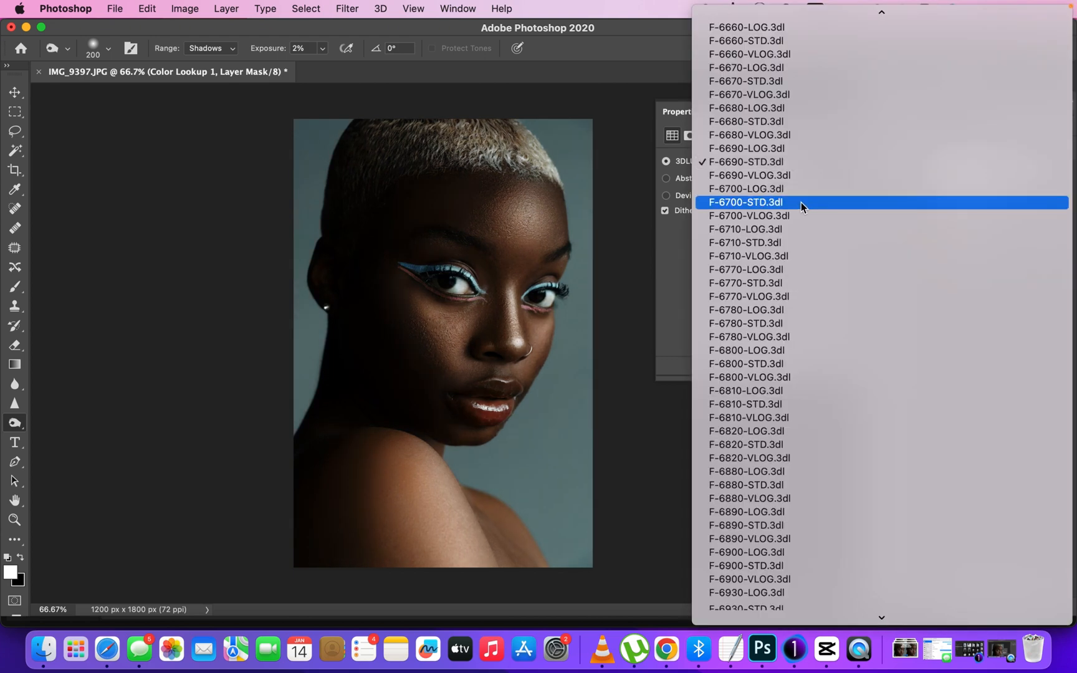
click(801, 201)
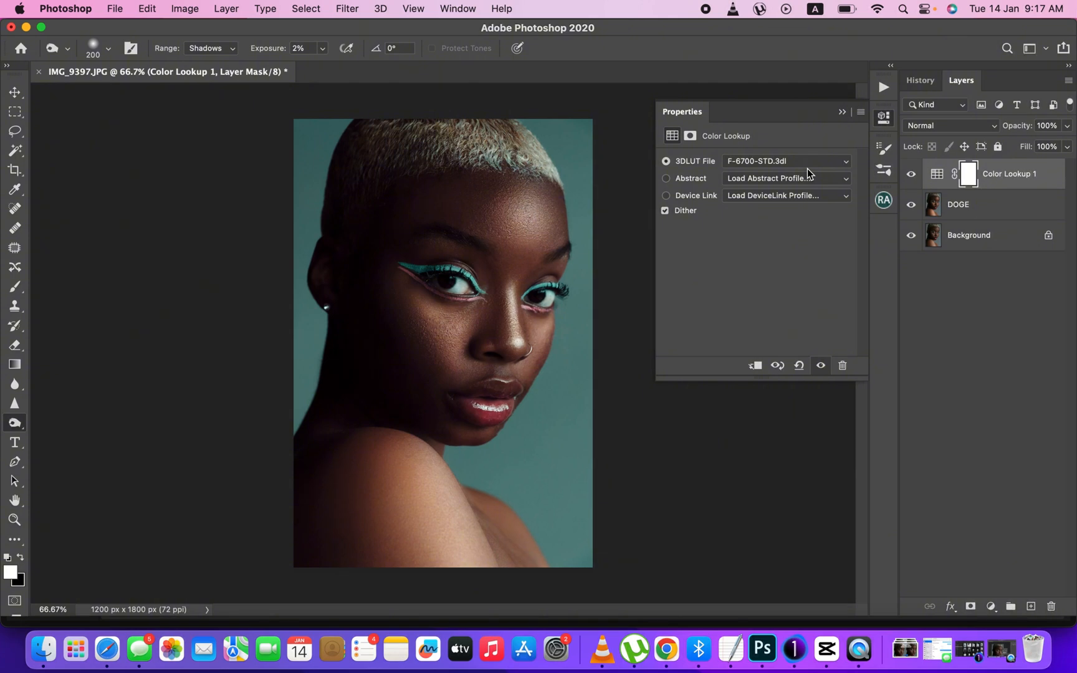
Try the 3D LUTs F-6710-STD, F-6770-STD and F-6780-STD on the portrait
click(807, 164)
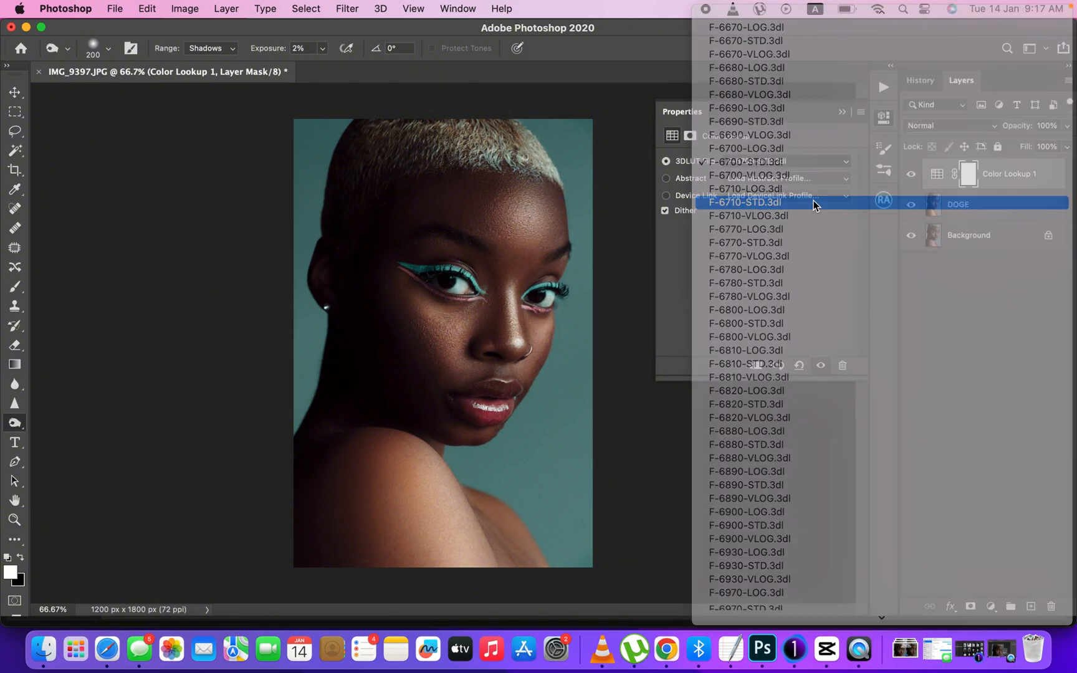
click(813, 202)
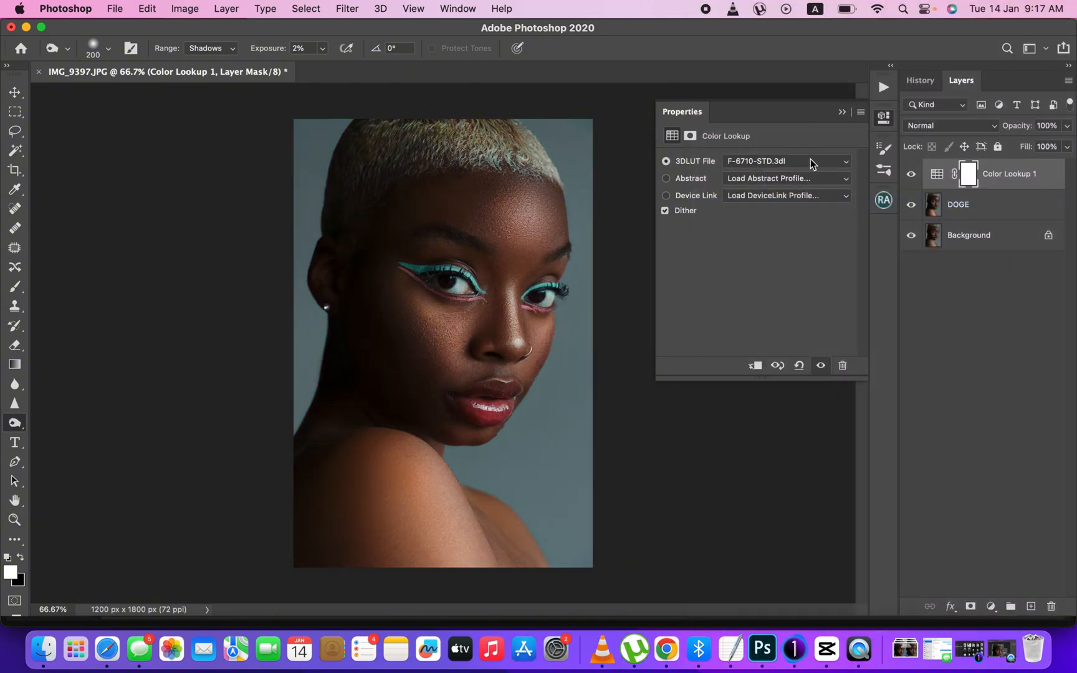
click(810, 160)
click(811, 202)
click(816, 163)
click(818, 200)
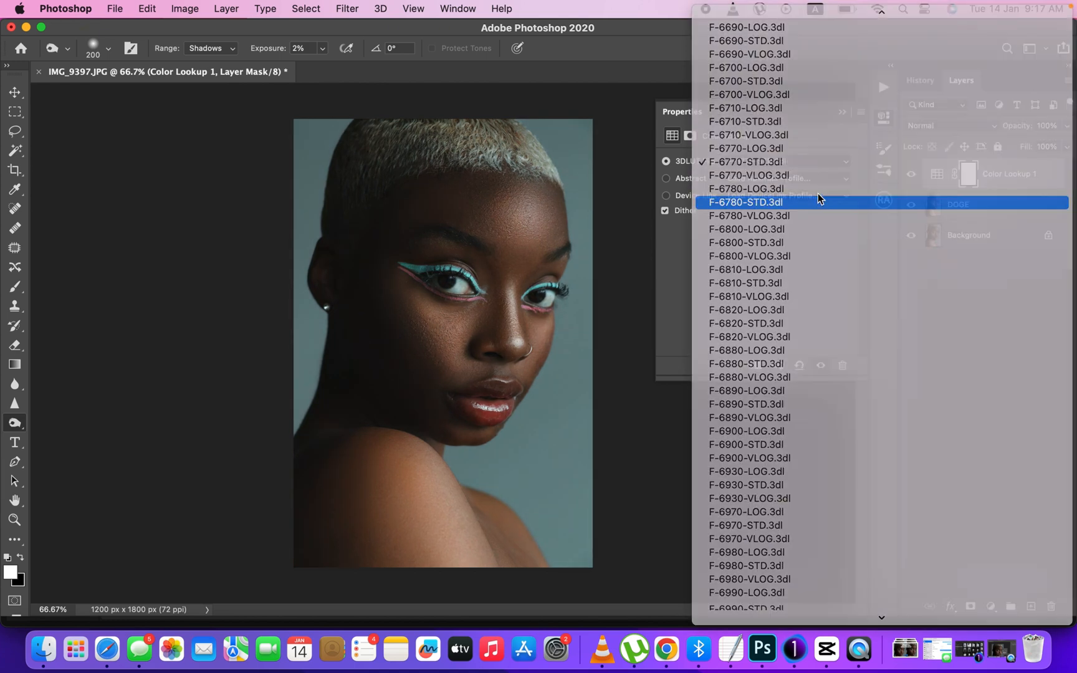
Try the 3D LUTs F-6800-STD, F-6810-STD and F-6820-STD on the portrait
click(819, 165)
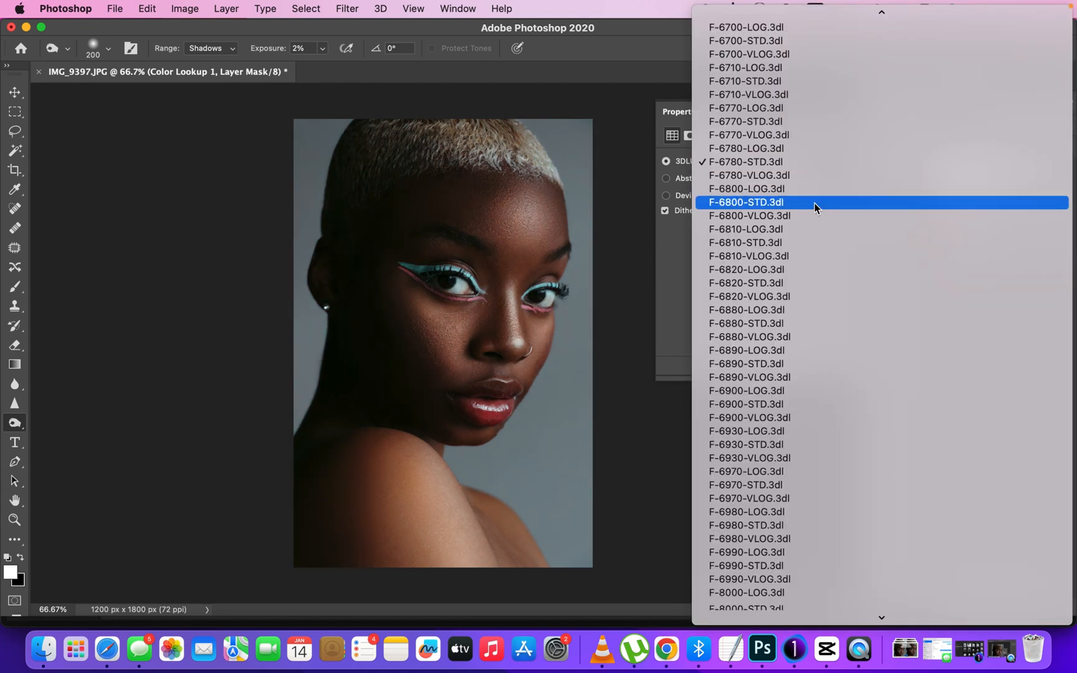
click(813, 203)
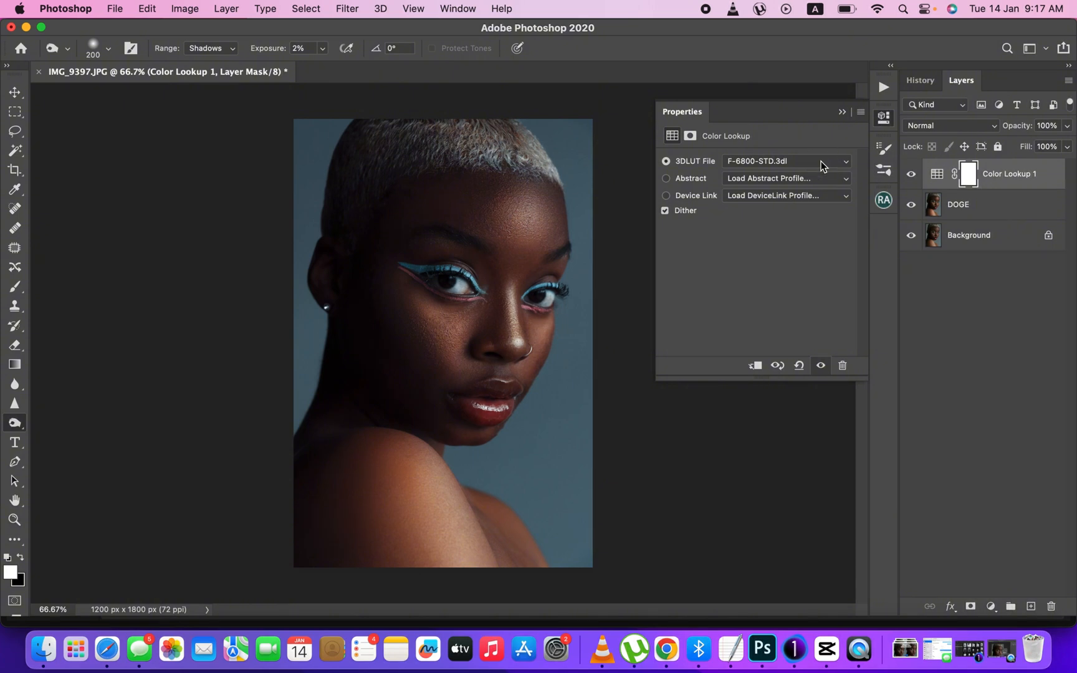
click(822, 160)
click(808, 200)
click(811, 161)
click(808, 199)
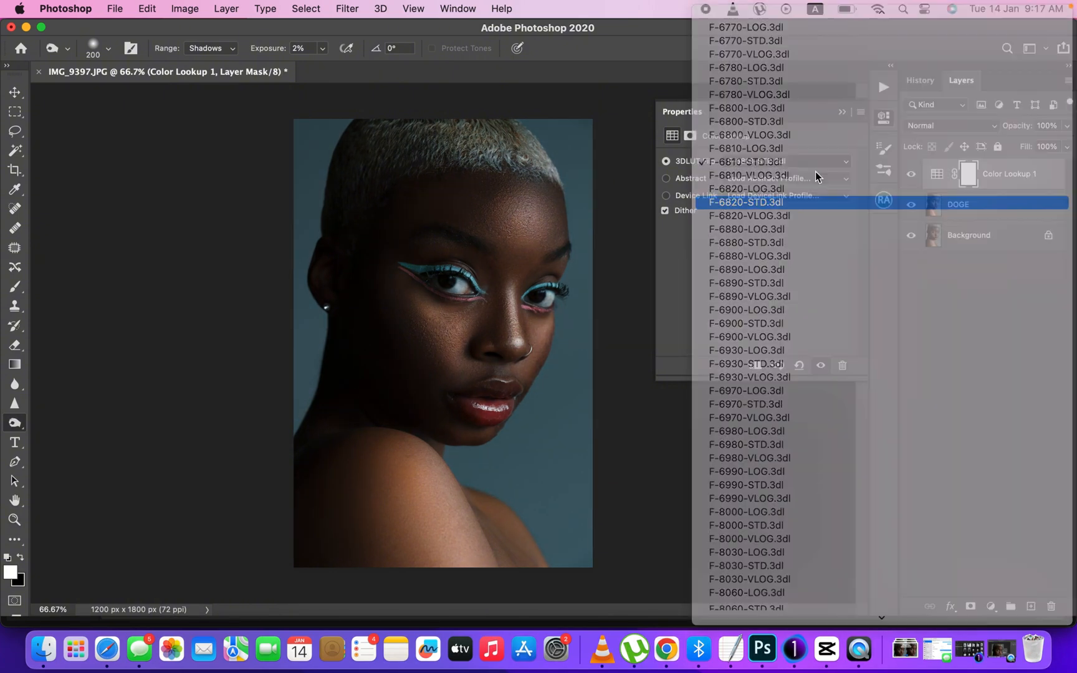
Load the F-6880-STD.3dl LUT in the Color Lookup adjustment and collapse its properties
click(817, 161)
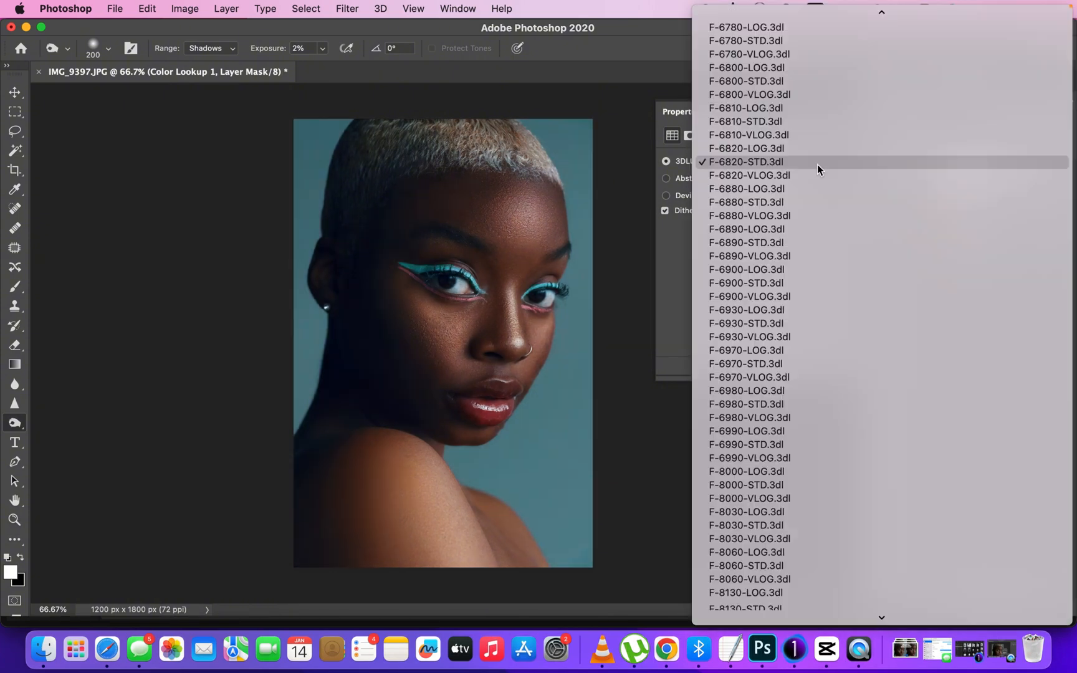
click(813, 201)
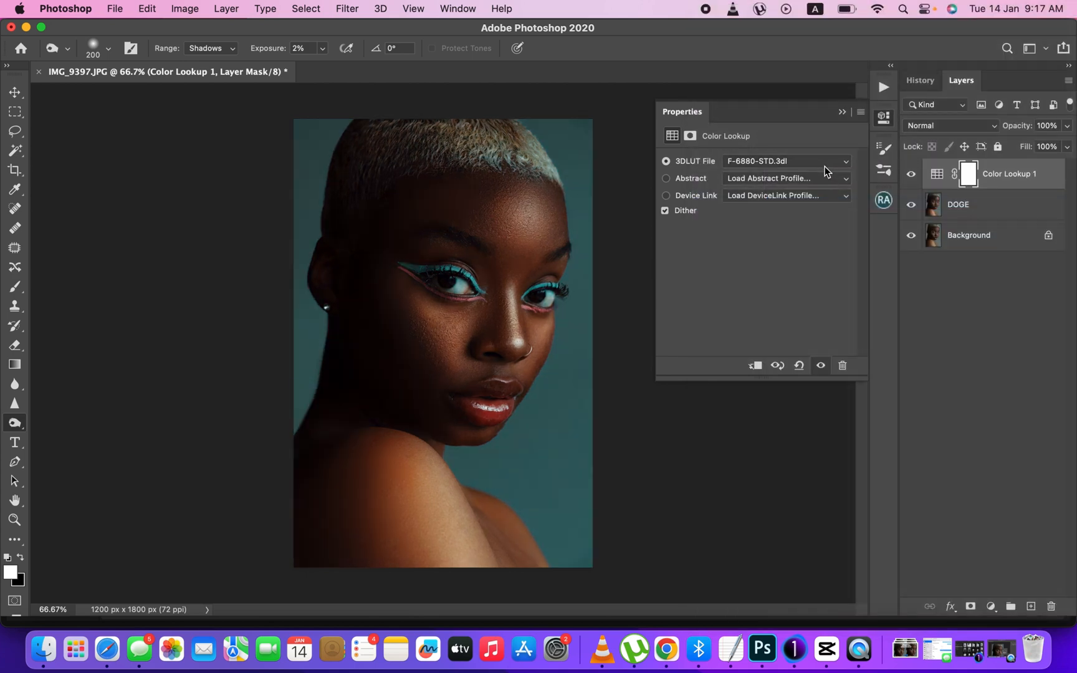
click(842, 112)
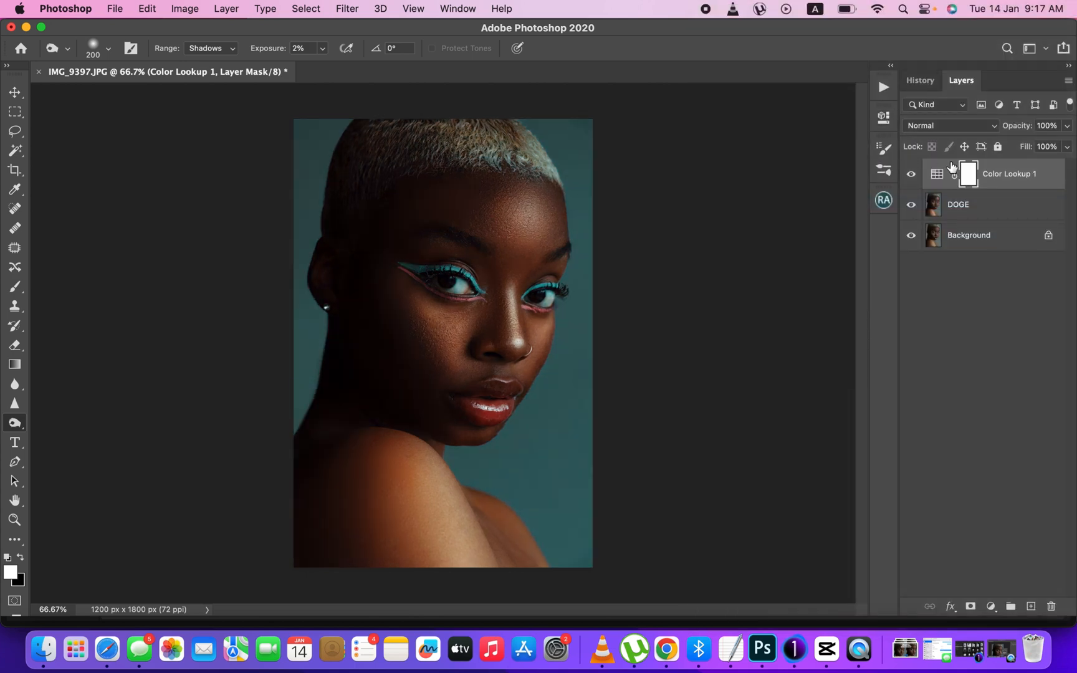
Set the Color Lookup layer's blend mode to Hue and compare the portrait with and without the layer
click(952, 126)
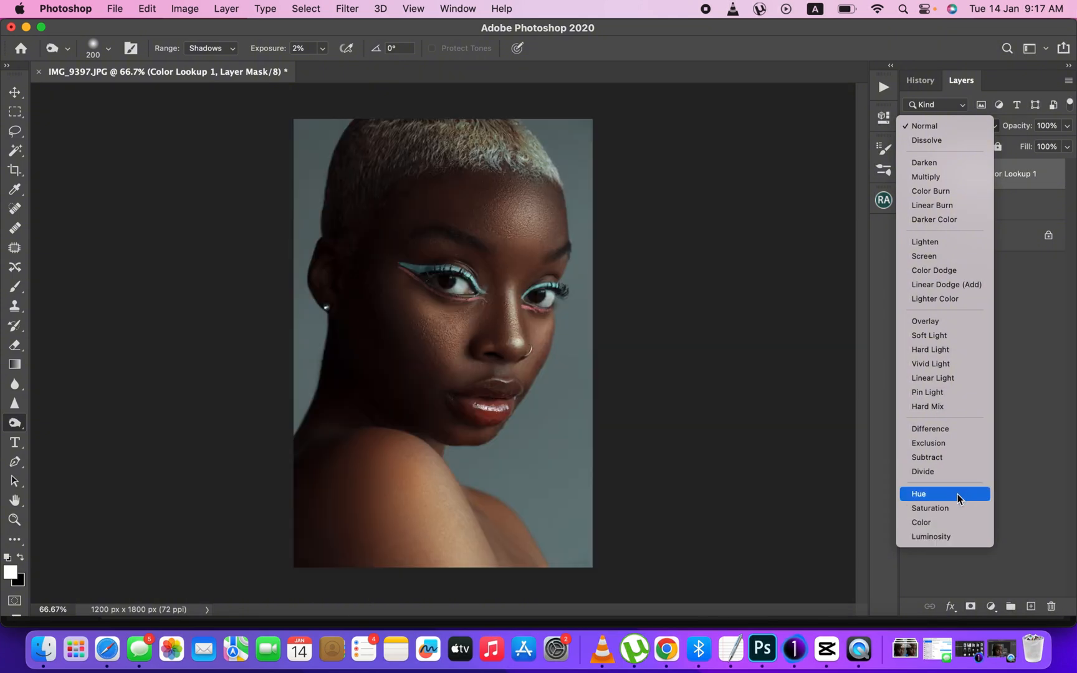
click(958, 494)
click(910, 178)
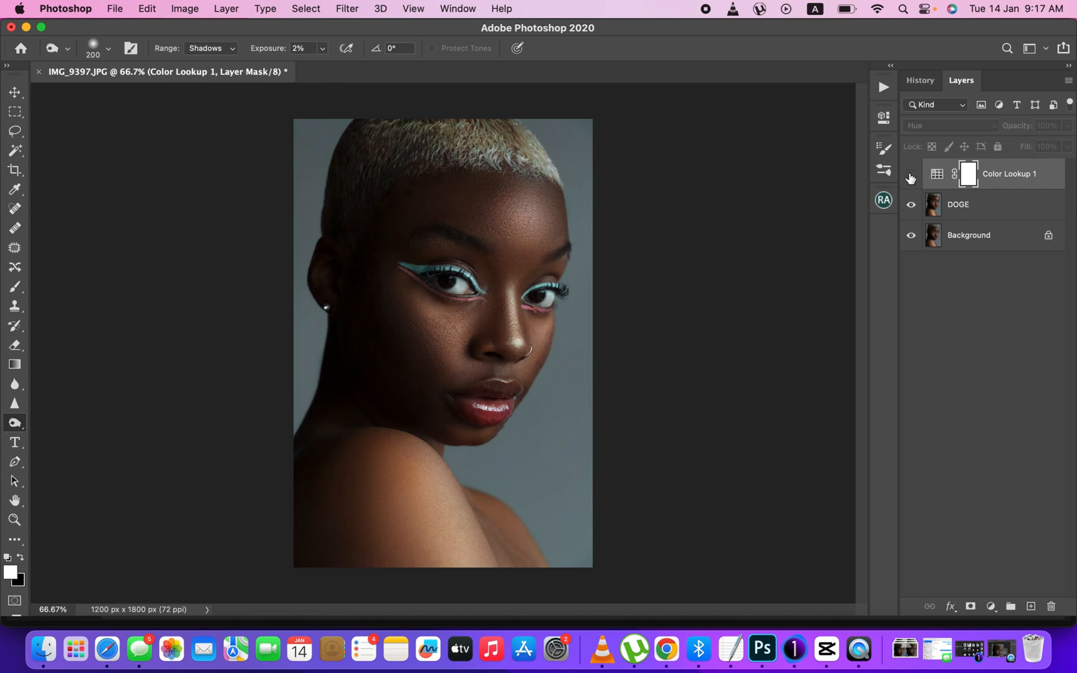
click(910, 177)
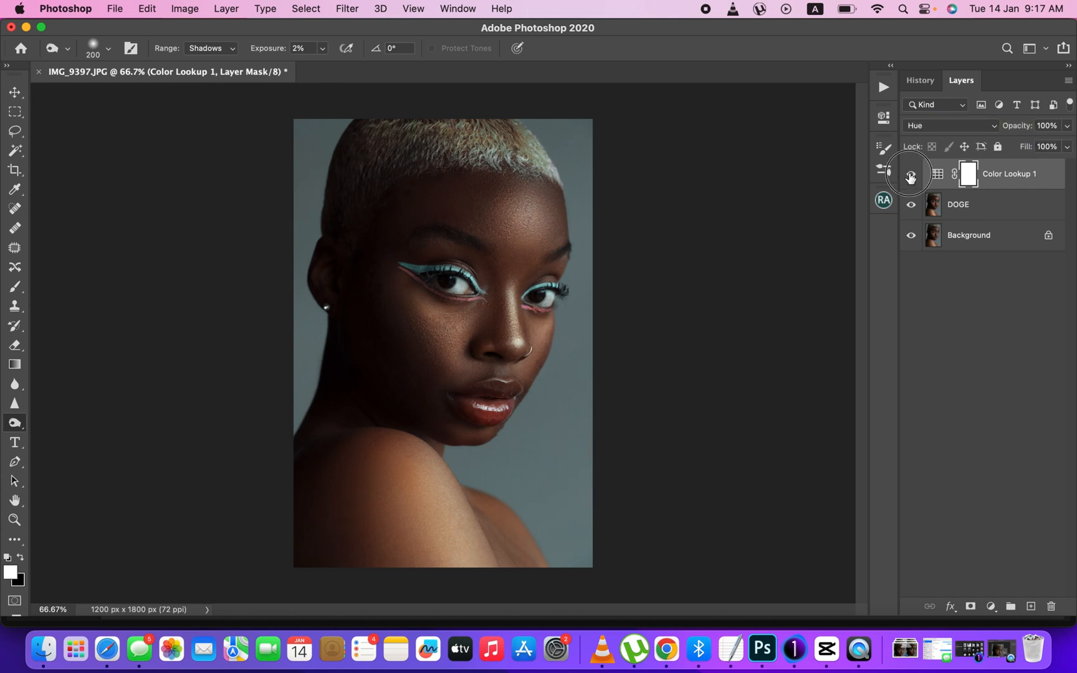
click(910, 177)
click(910, 178)
click(940, 125)
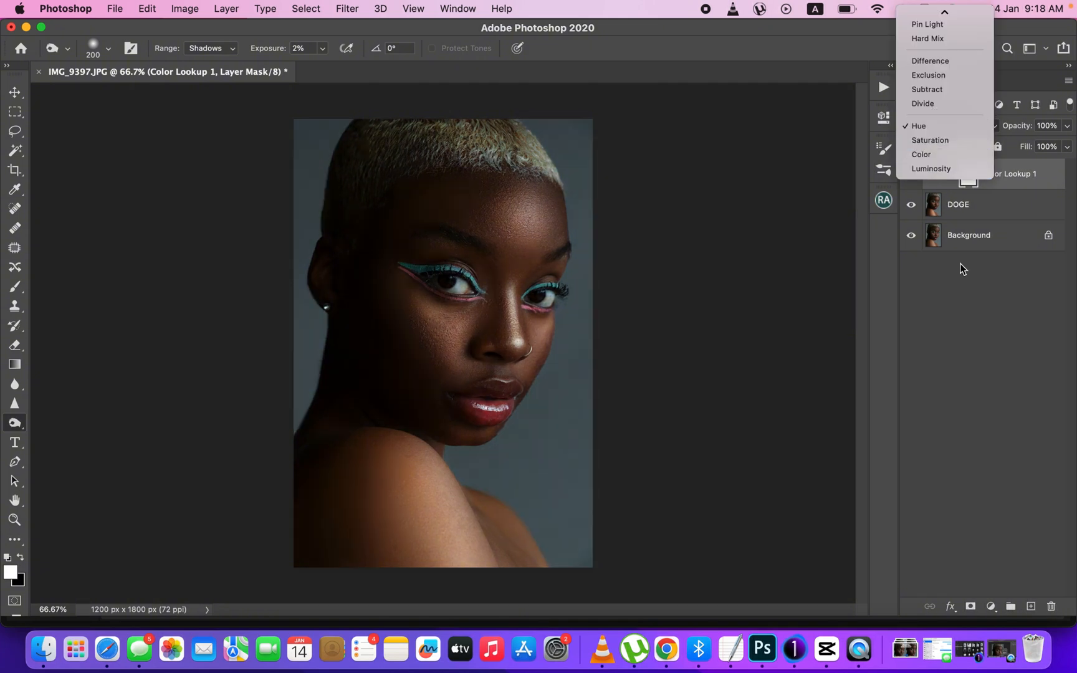
click(963, 284)
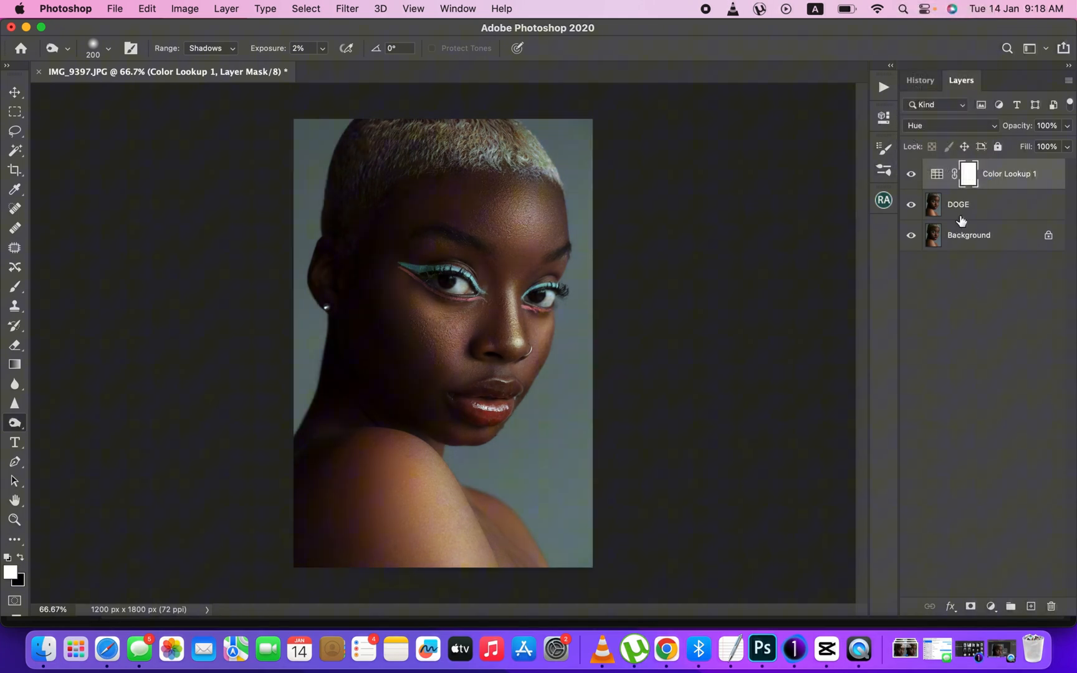
Try the Color Lookup layer's opacity, leaving it at 100%, and compare the portrait with and without the DOGE layer
click(1067, 127)
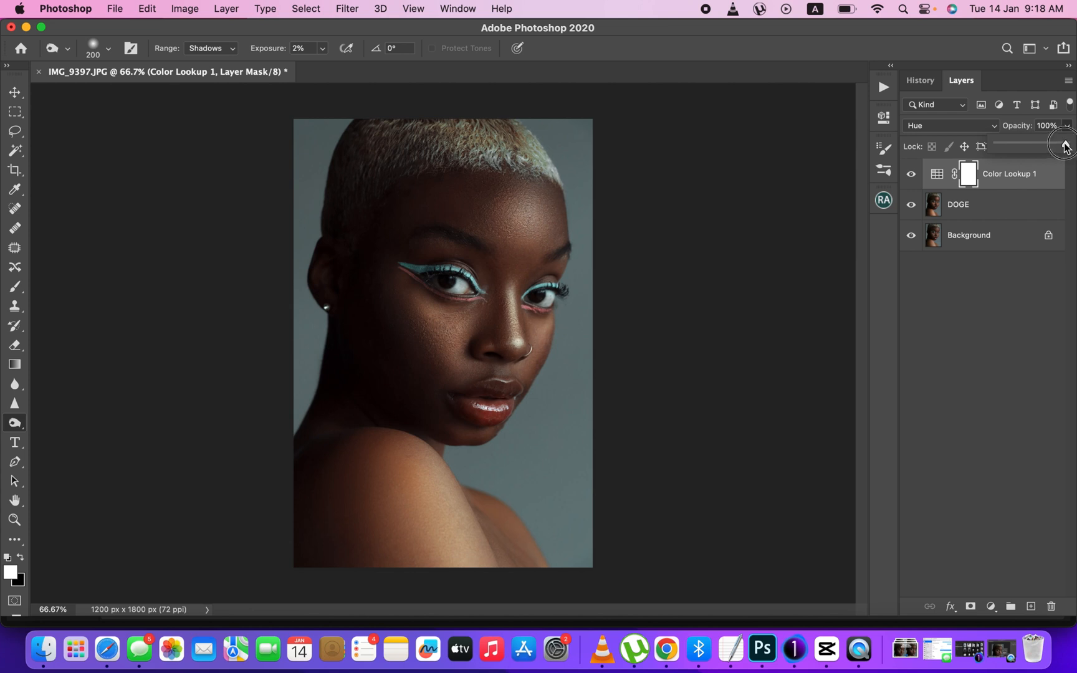
mouse_move(1066, 144)
mouse_down()
mouse_move(1051, 150)
mouse_move(1067, 147)
mouse_up()
click(1005, 183)
click(912, 205)
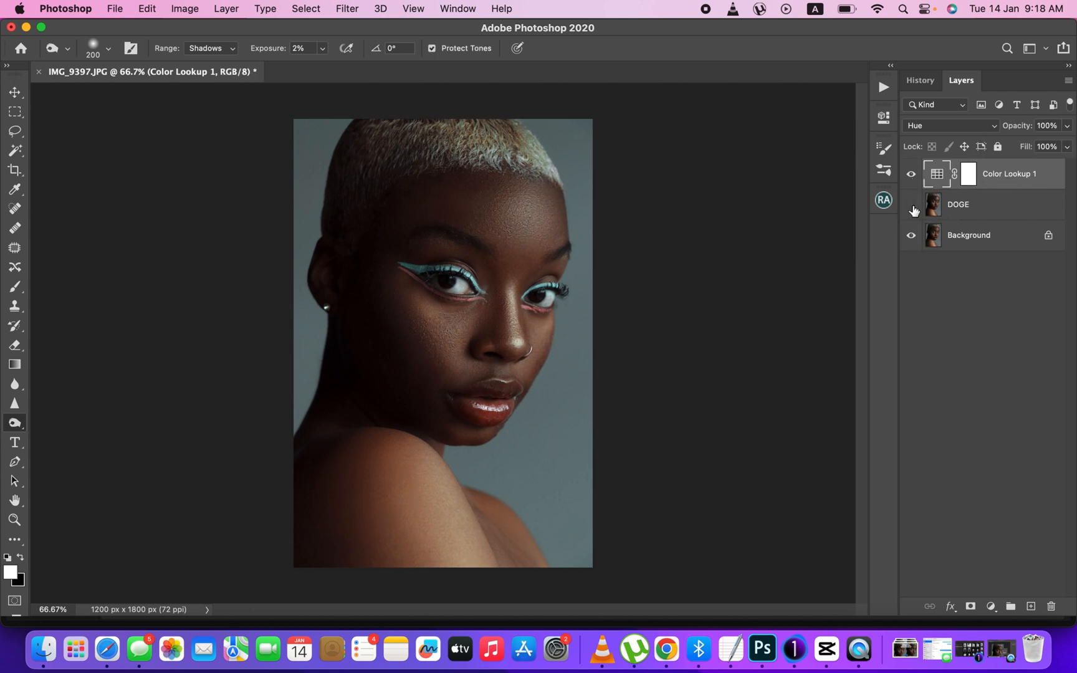
click(912, 207)
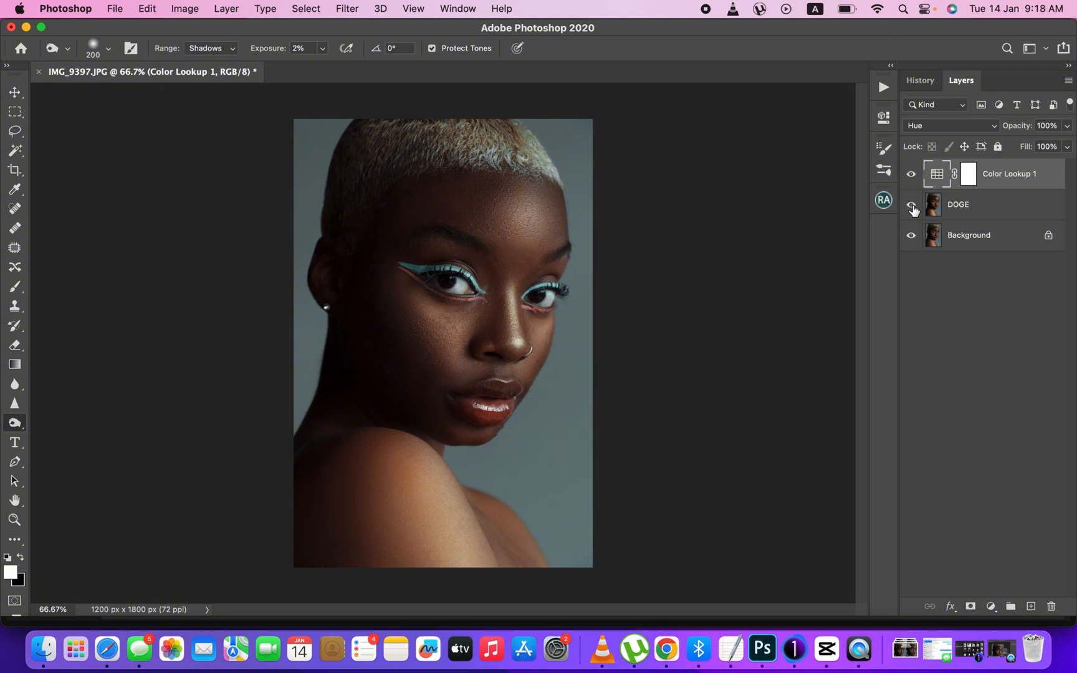
Set the DOGE layer's opacity to 52% and compare the portrait with the layer hidden and shown
click(976, 207)
click(1067, 125)
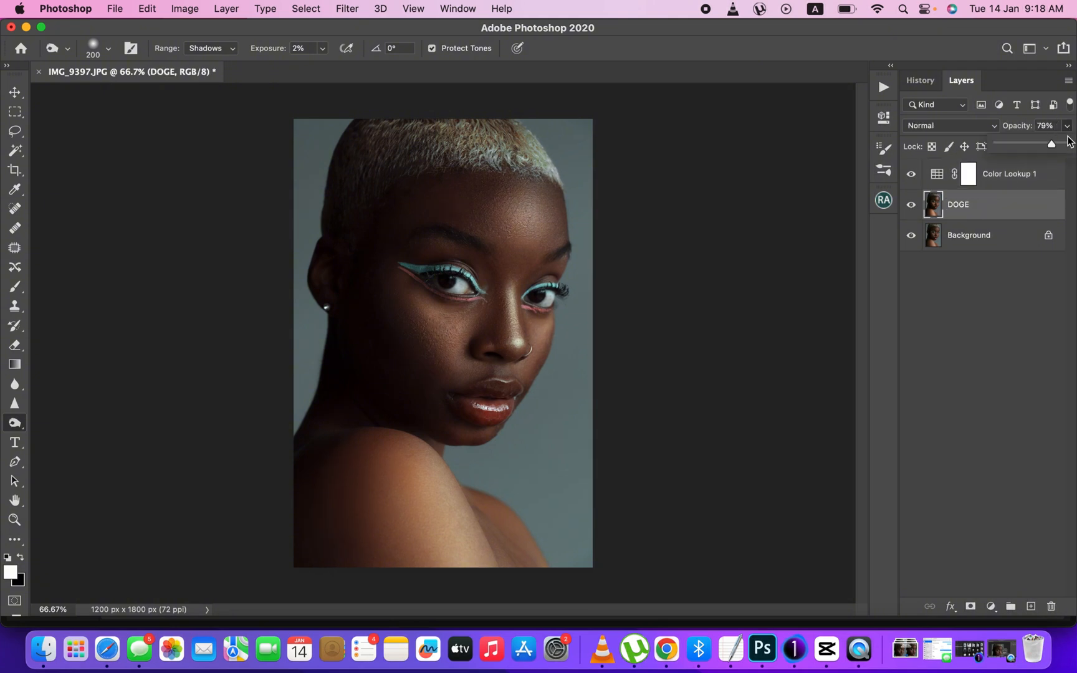
drag(1055, 143, 1033, 145)
click(910, 208)
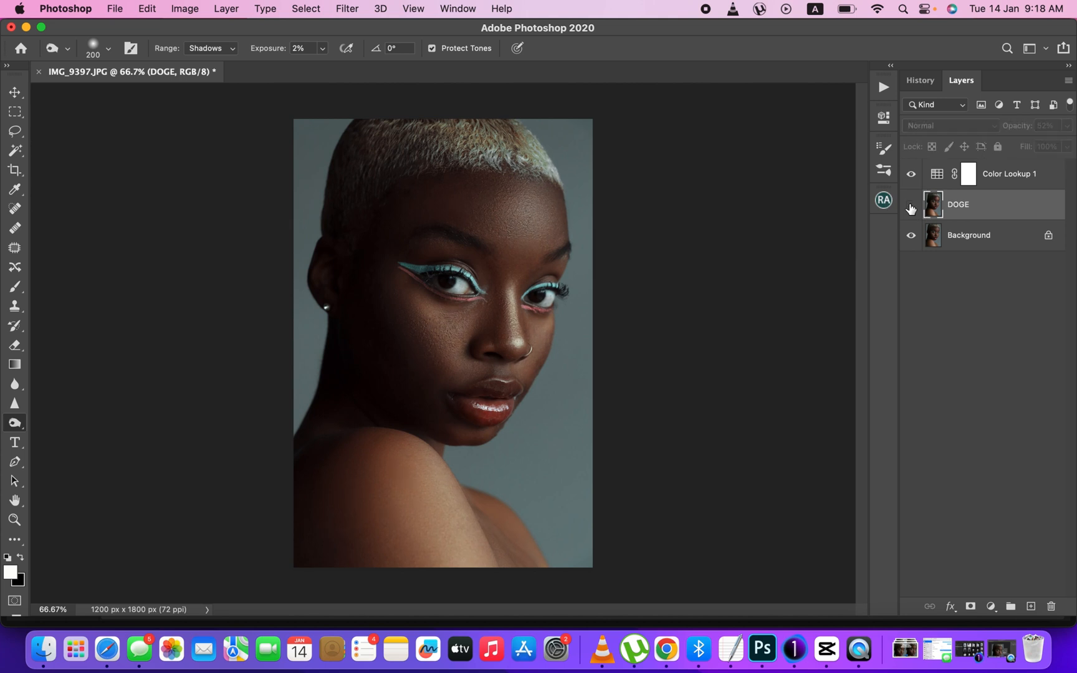
click(911, 208)
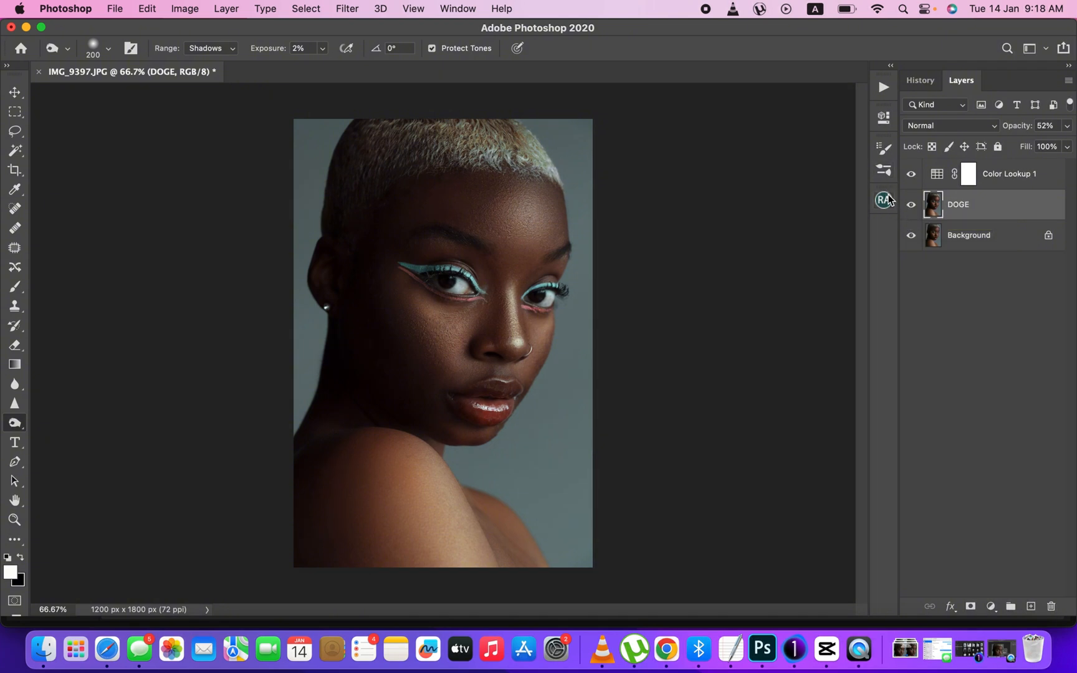
Review the retouching tools offered by Beauty Retouch v3.1 and collapse it again
click(884, 198)
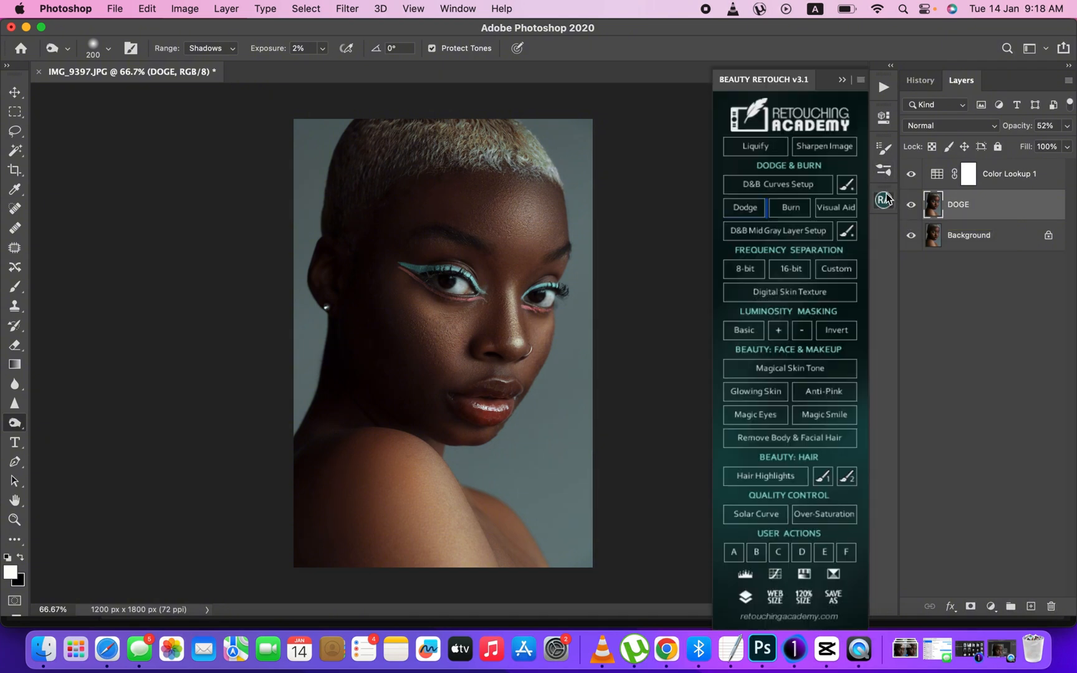
click(842, 80)
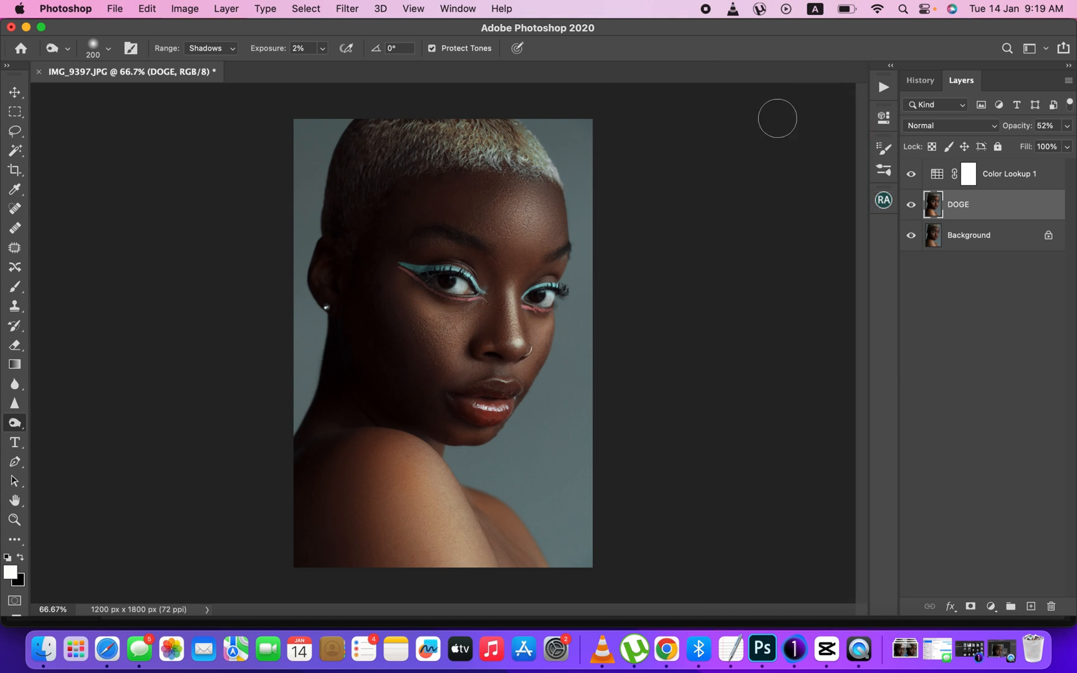